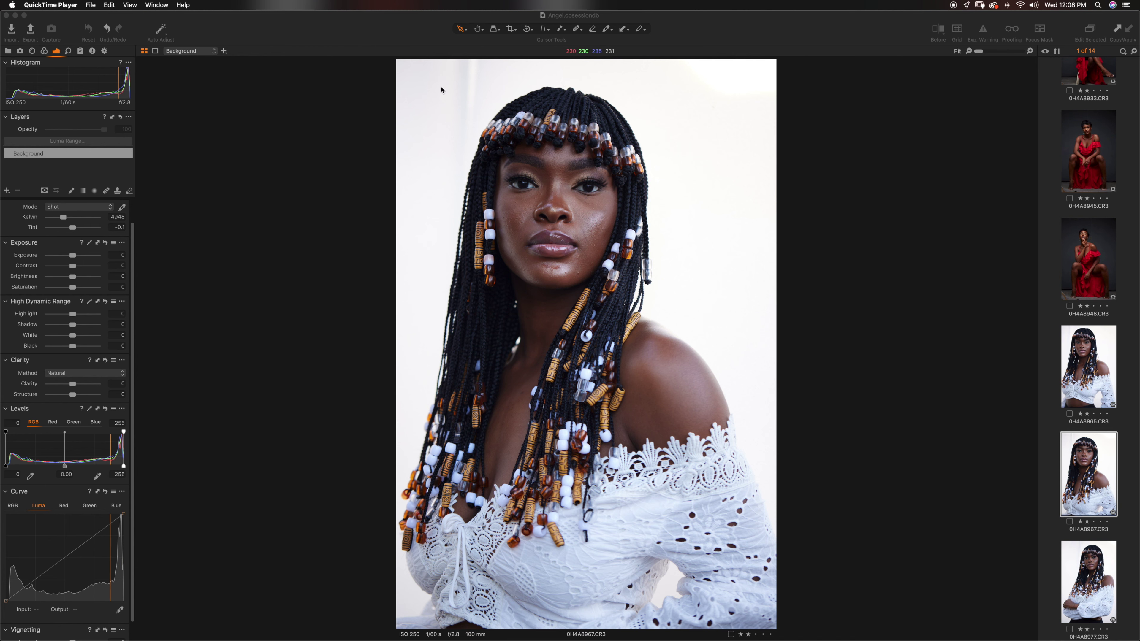
Set the RGB levels to a white point of 229 and a black point of 4, checking highlight clipping with the exposure warning
{"action": "left_click", "coordinate": [983, 30]}
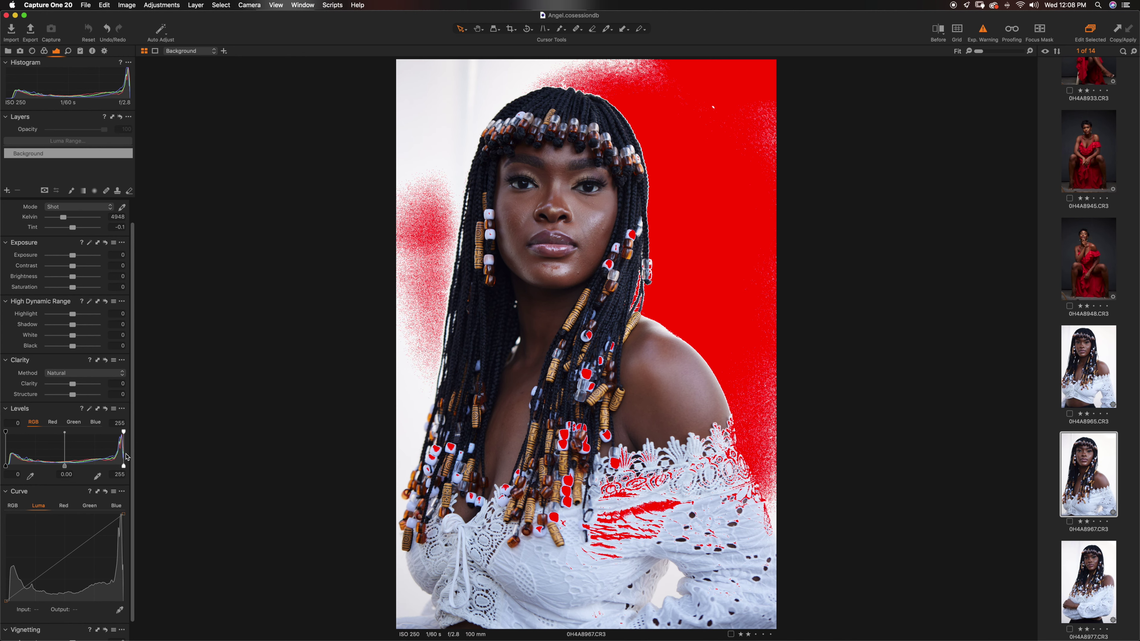
{"action": "left_click_drag", "start_coordinate": [123, 468], "coordinate": [111, 468]}
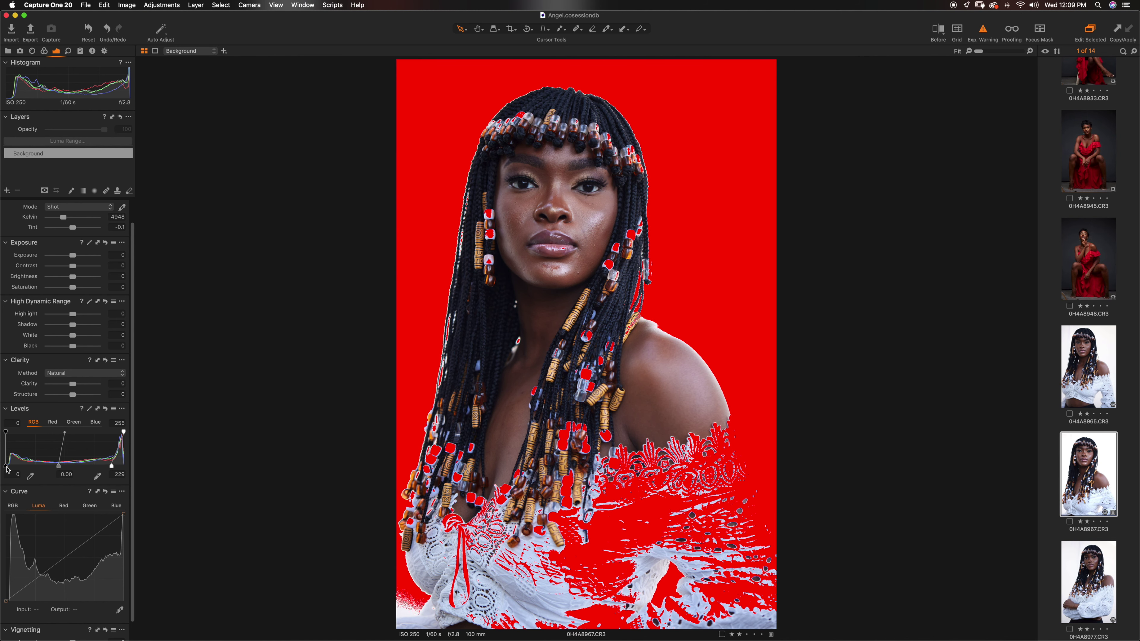
{"action": "left_click_drag", "start_coordinate": [5, 467], "coordinate": [9, 467]}
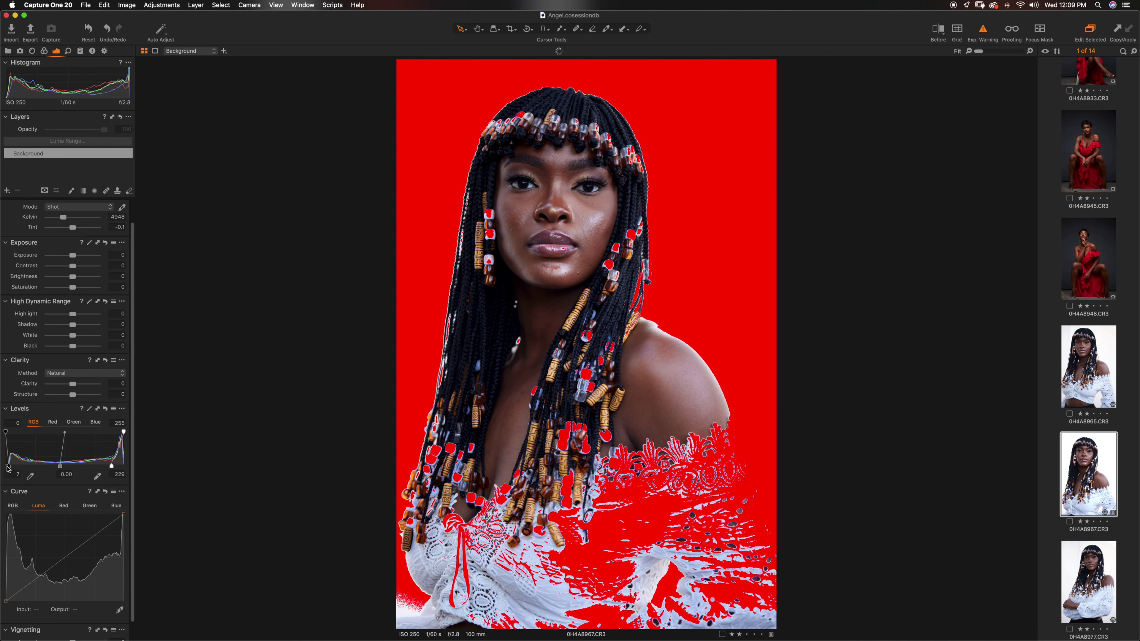
{"action": "left_click", "coordinate": [985, 33]}
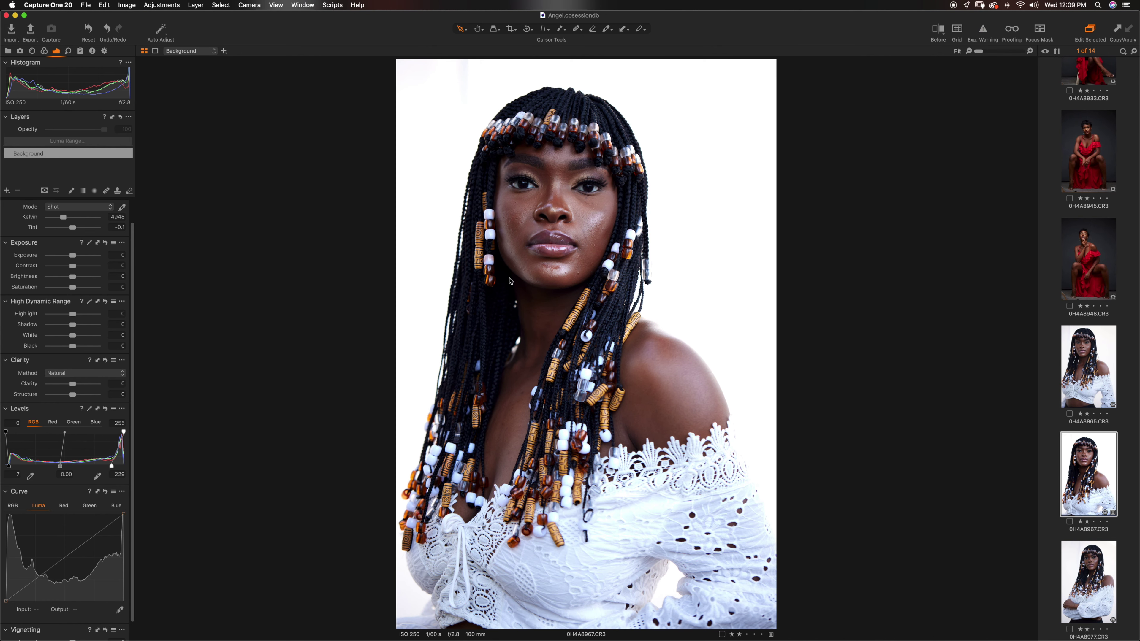
{"action": "left_click_drag", "start_coordinate": [9, 466], "coordinate": [8, 467]}
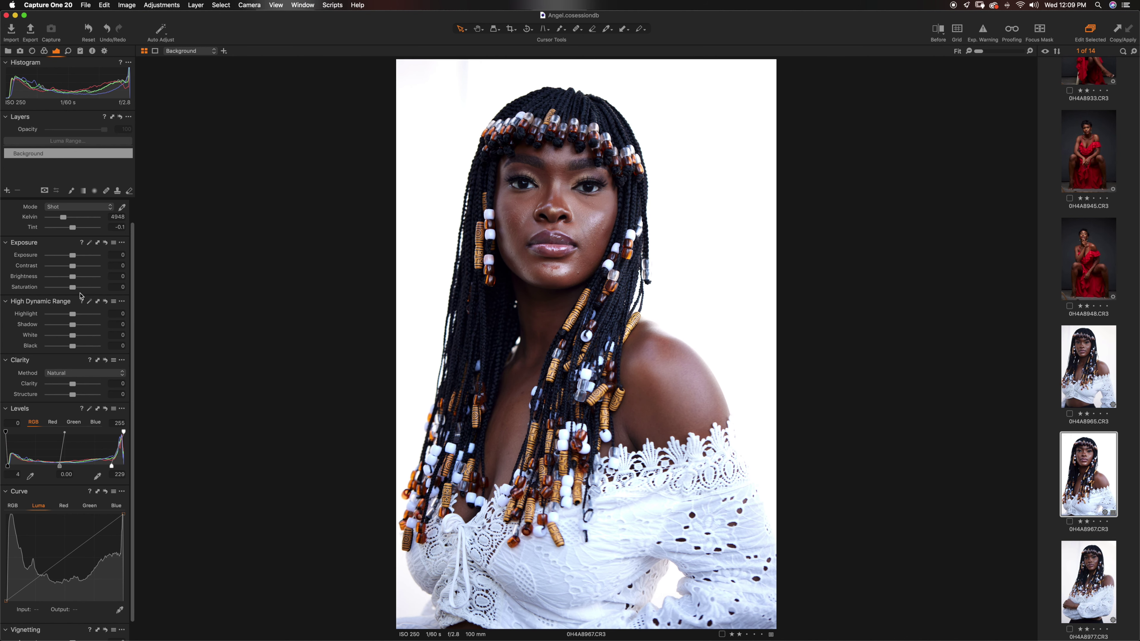
Set the High Dynamic Range sliders to Shadow 7, White -34 and Highlight -6, checking clipping with the exposure warning
{"action": "left_click_drag", "start_coordinate": [73, 325], "coordinate": [76, 326]}
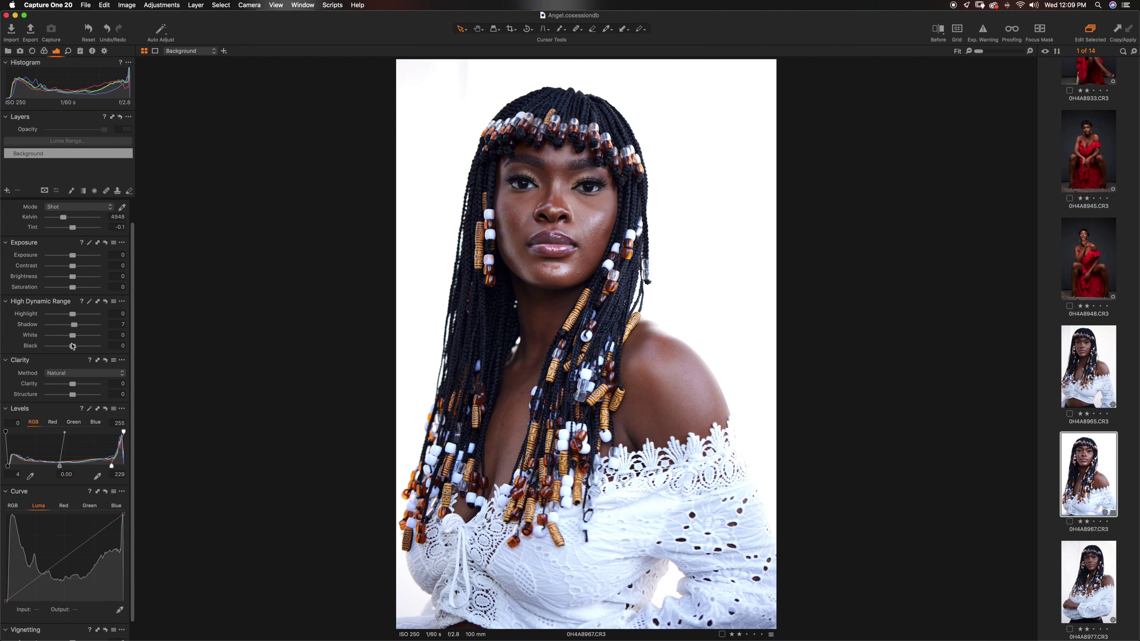
{"action": "mouse_move", "coordinate": [72, 339]}
{"action": "left_mouse_down"}
{"action": "mouse_move", "coordinate": [61, 339]}
{"action": "mouse_move", "coordinate": [85, 315]}
{"action": "mouse_move", "coordinate": [65, 337]}
{"action": "left_mouse_up"}
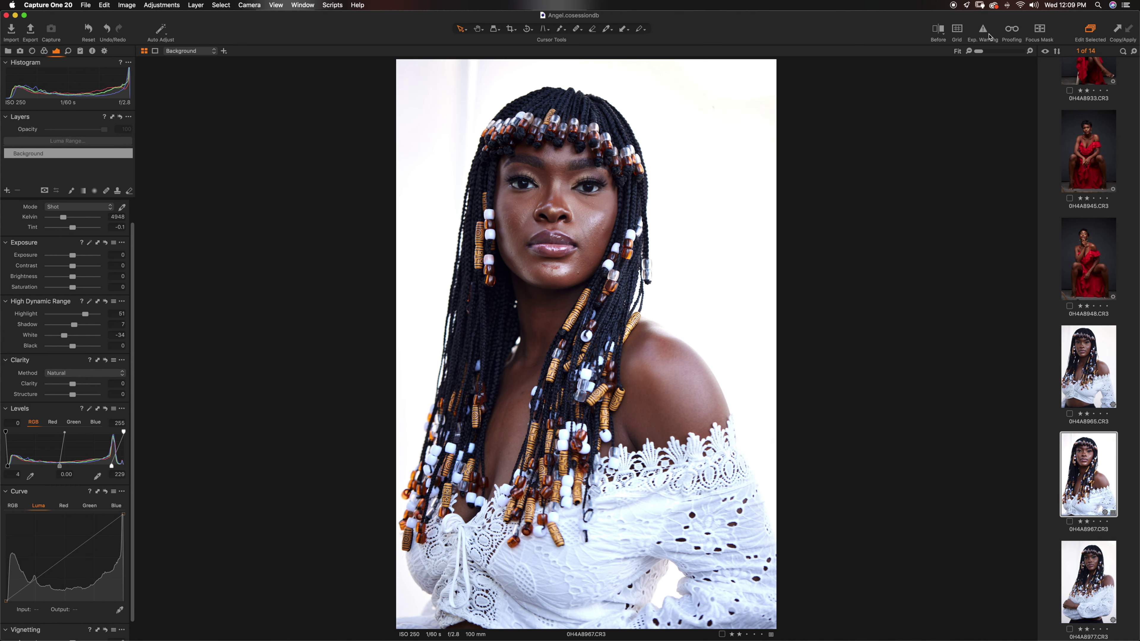
{"action": "left_click", "coordinate": [987, 35]}
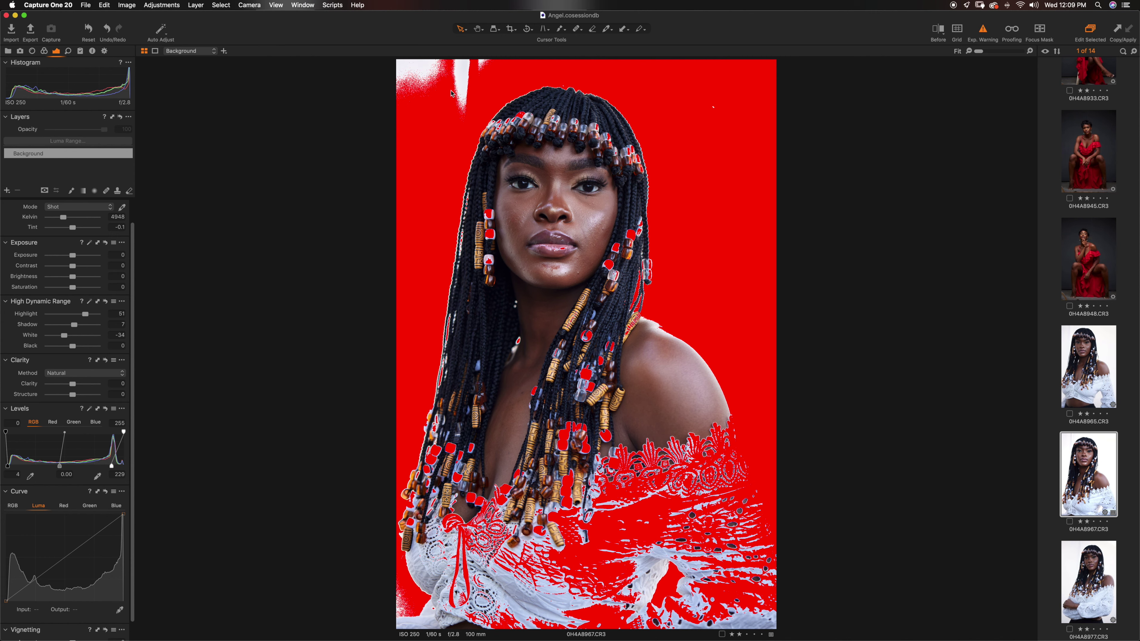
{"action": "left_click_drag", "start_coordinate": [85, 313], "coordinate": [71, 317]}
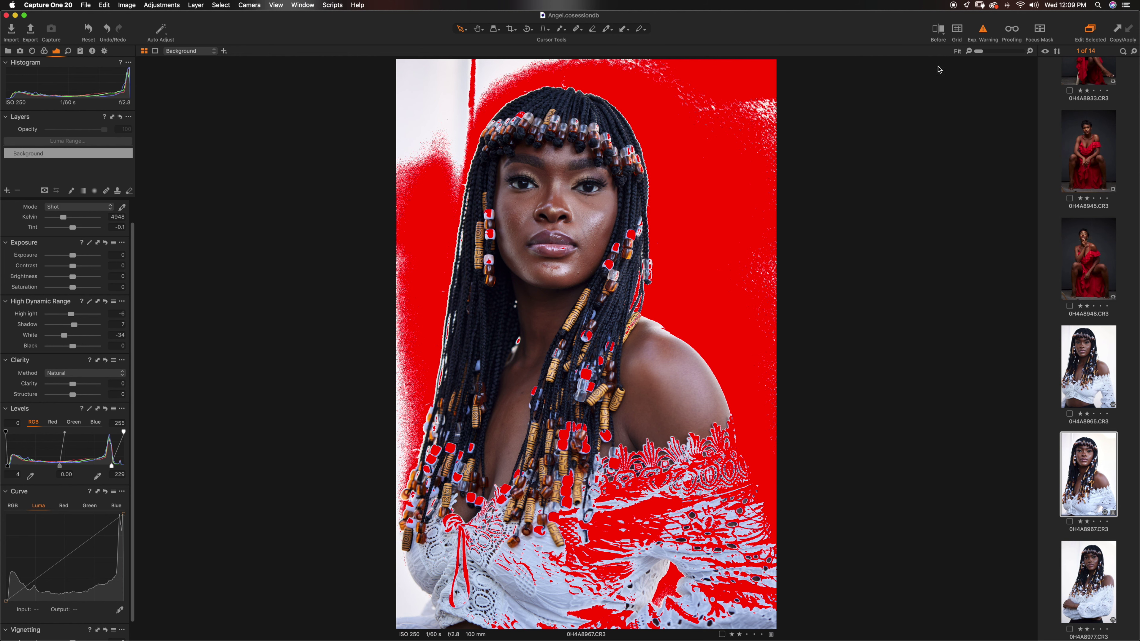
{"action": "left_click", "coordinate": [975, 36]}
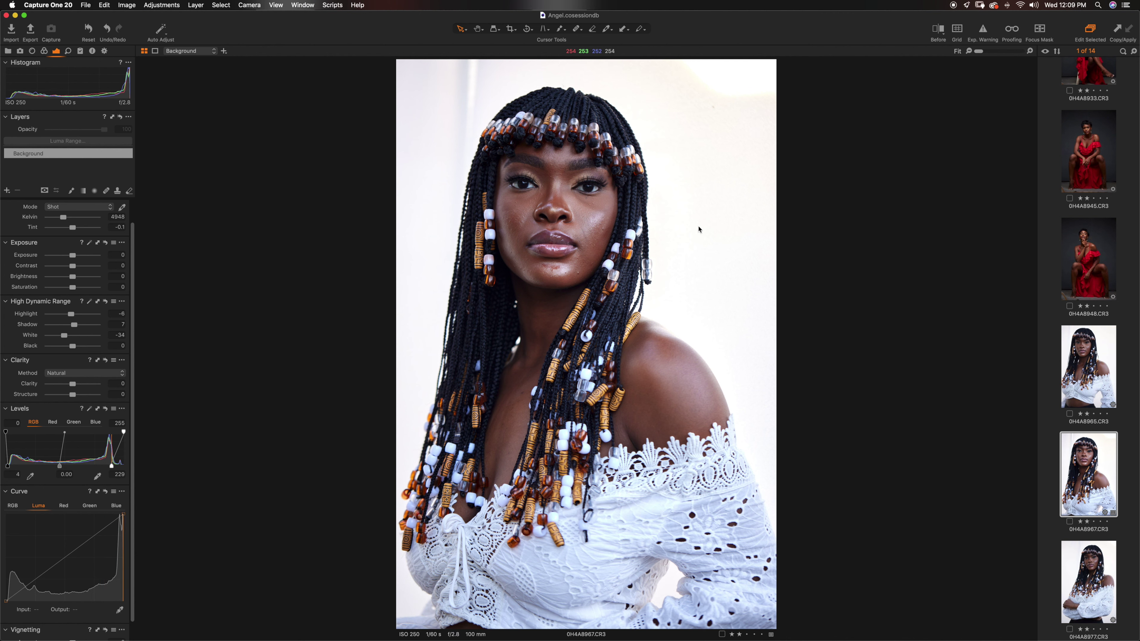
Set the white balance temperature to 5000 Kelvin
{"action": "left_click", "coordinate": [115, 218]}
{"action": "type", "text": "5000"}
{"action": "key", "text": "Return"}
Send photo 0H4A8967 to Photoshop as a 16-bit PSD in Adobe RGB (1998) at 300 px/in and 100% scale
{"action": "right_click", "coordinate": [1081, 468]}
{"action": "mouse_move", "coordinate": [996, 432]}
{"action": "left_click", "coordinate": [953, 433]}
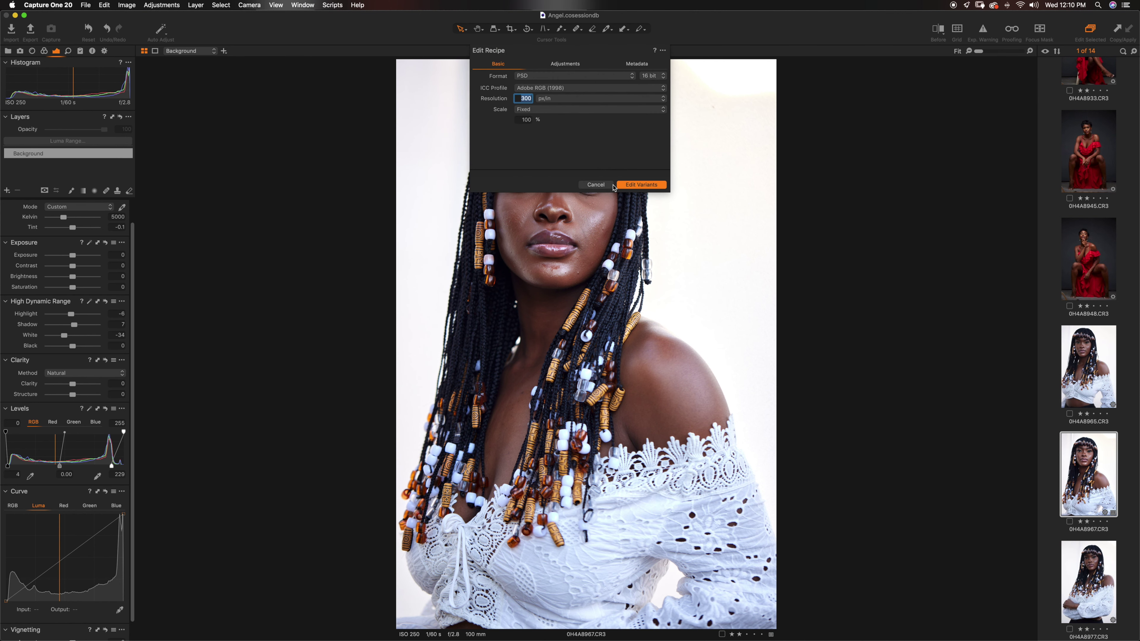
{"action": "left_click", "coordinate": [641, 185]}
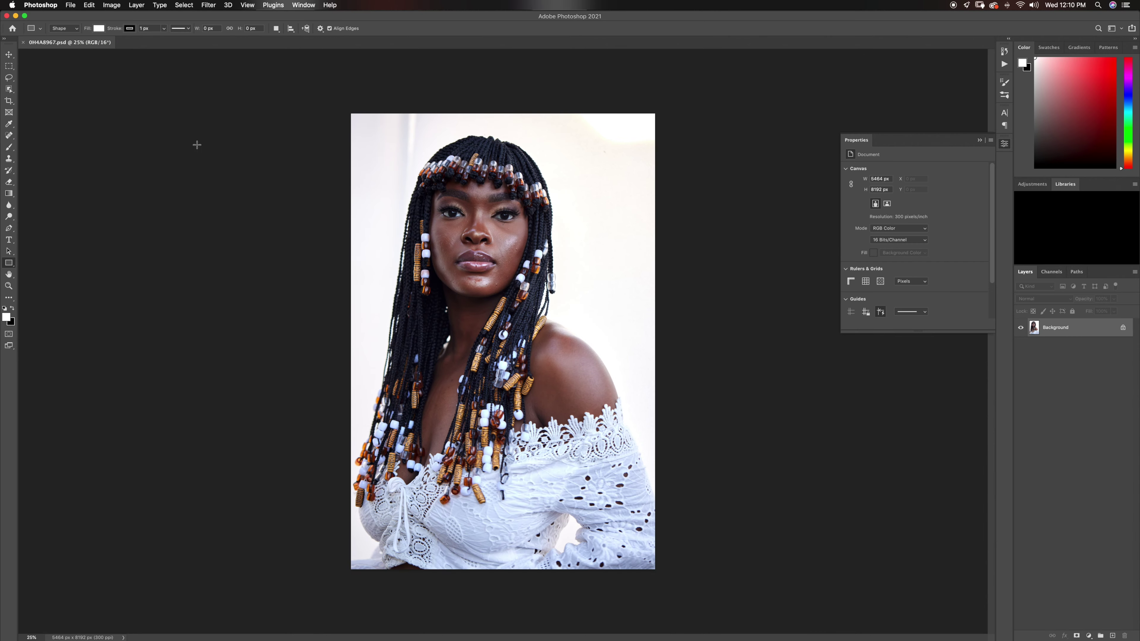
Run the Basic Frequency Separation action on the portrait
{"action": "left_click", "coordinate": [9, 54]}
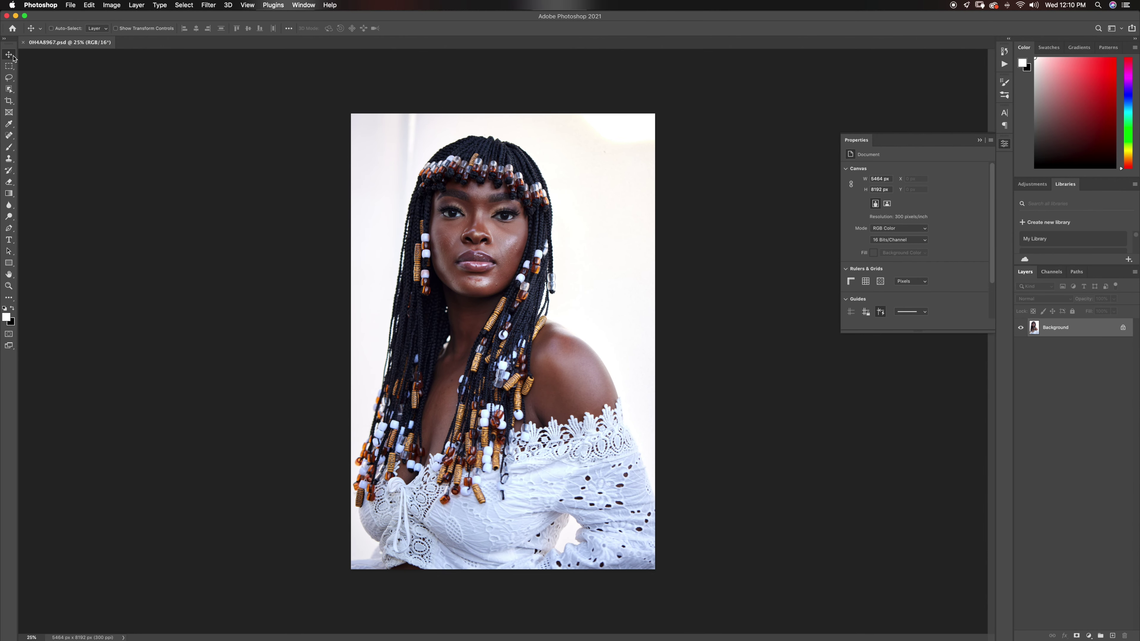
{"action": "left_click", "coordinate": [1004, 64]}
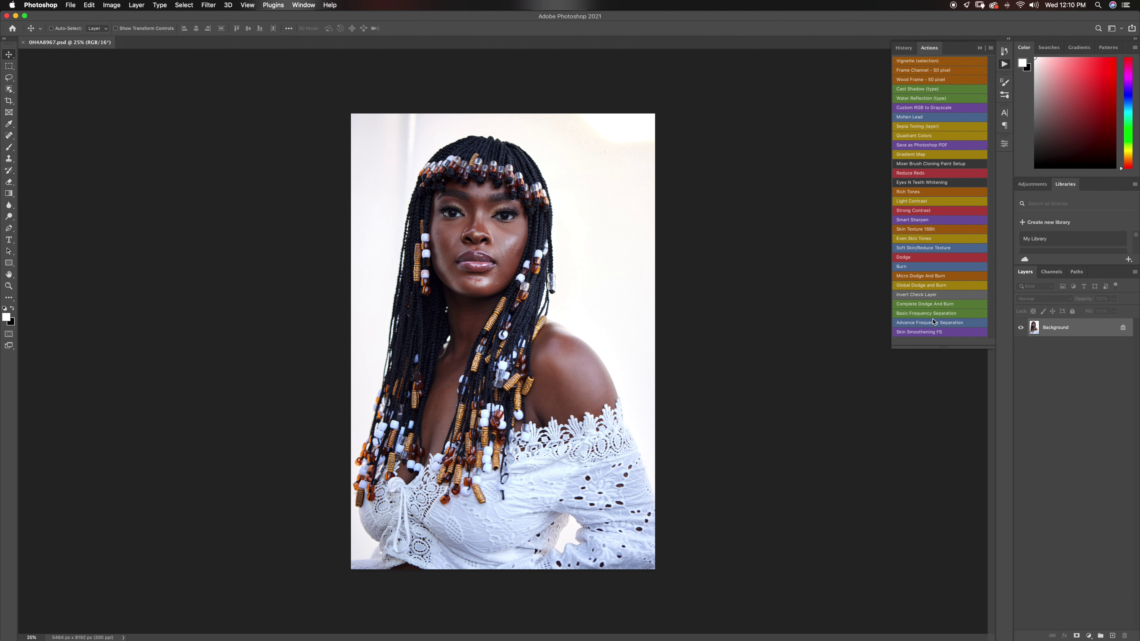
{"action": "left_click", "coordinate": [921, 314]}
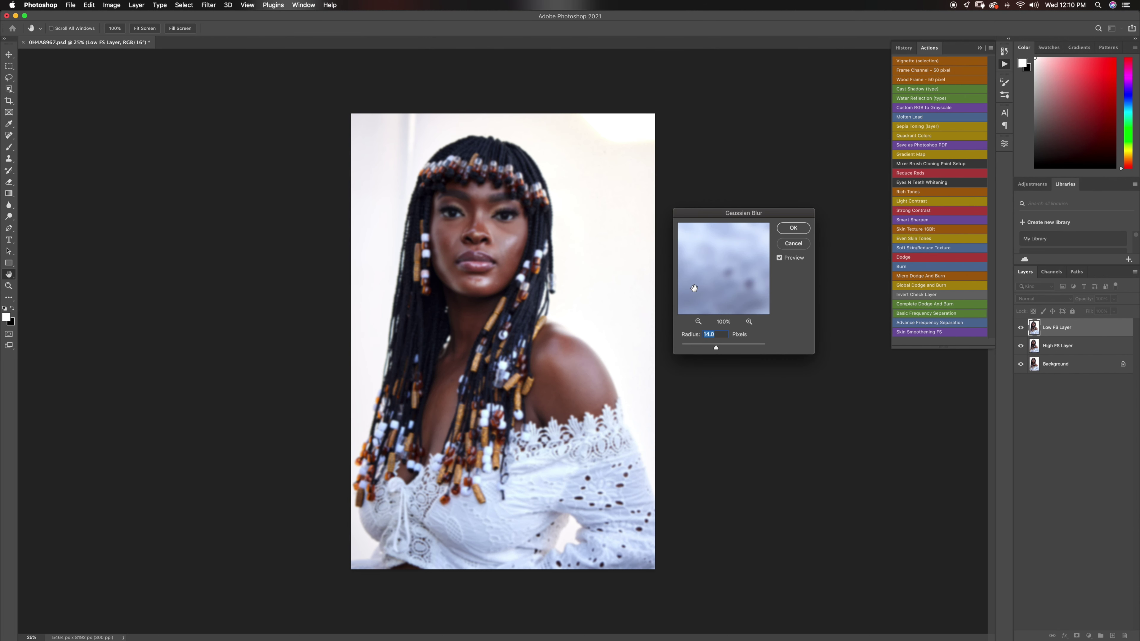
Adjust the Gaussian Blur radius for the Low FS layer while previewing facial skin detail, and apply the blur
{"action": "left_click", "coordinate": [496, 240]}
{"action": "left_click_drag", "start_coordinate": [724, 262], "coordinate": [721, 292]}
{"action": "left_click", "coordinate": [698, 322]}
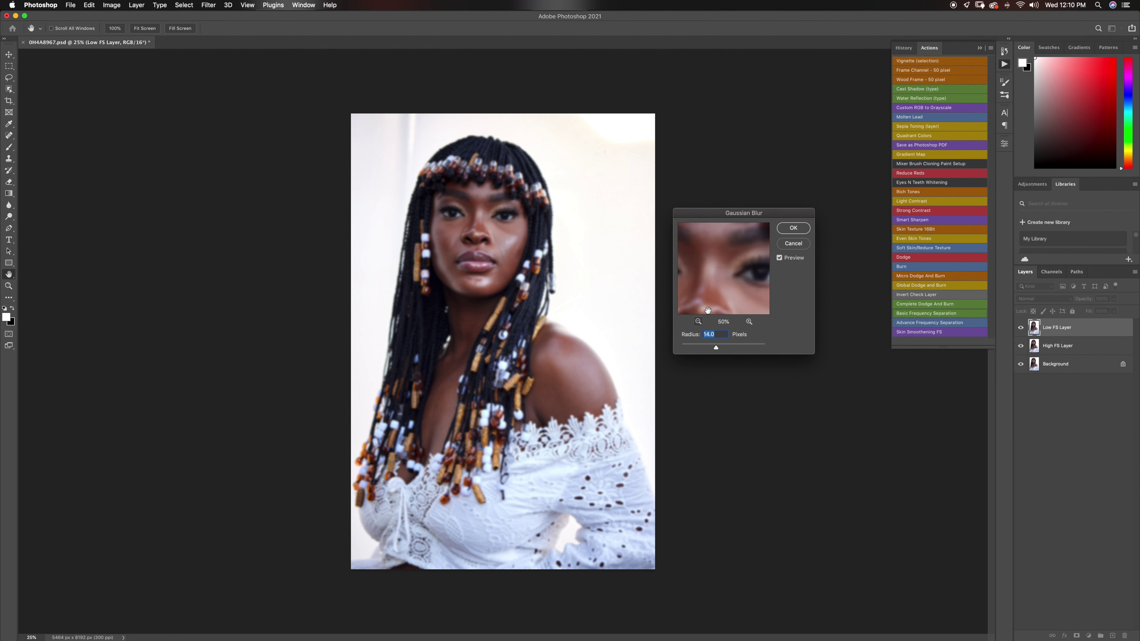
{"action": "left_click_drag", "start_coordinate": [716, 348], "coordinate": [711, 350]}
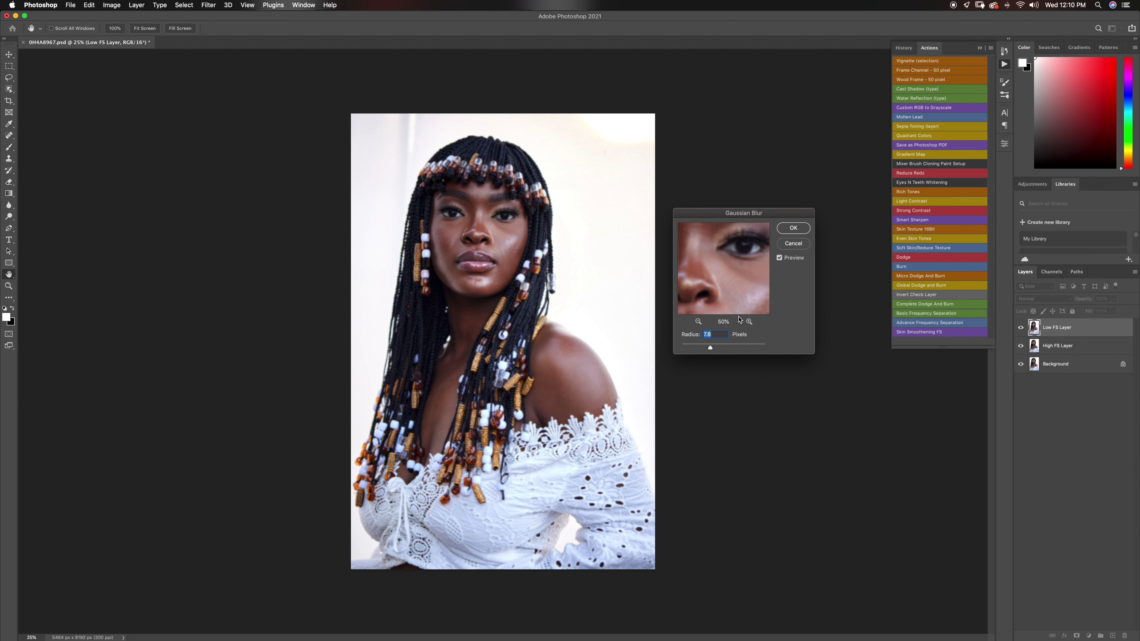
{"action": "left_click_drag", "start_coordinate": [742, 313], "coordinate": [727, 296]}
{"action": "left_click_drag", "start_coordinate": [711, 349], "coordinate": [717, 350]}
{"action": "left_click", "coordinate": [792, 229]}
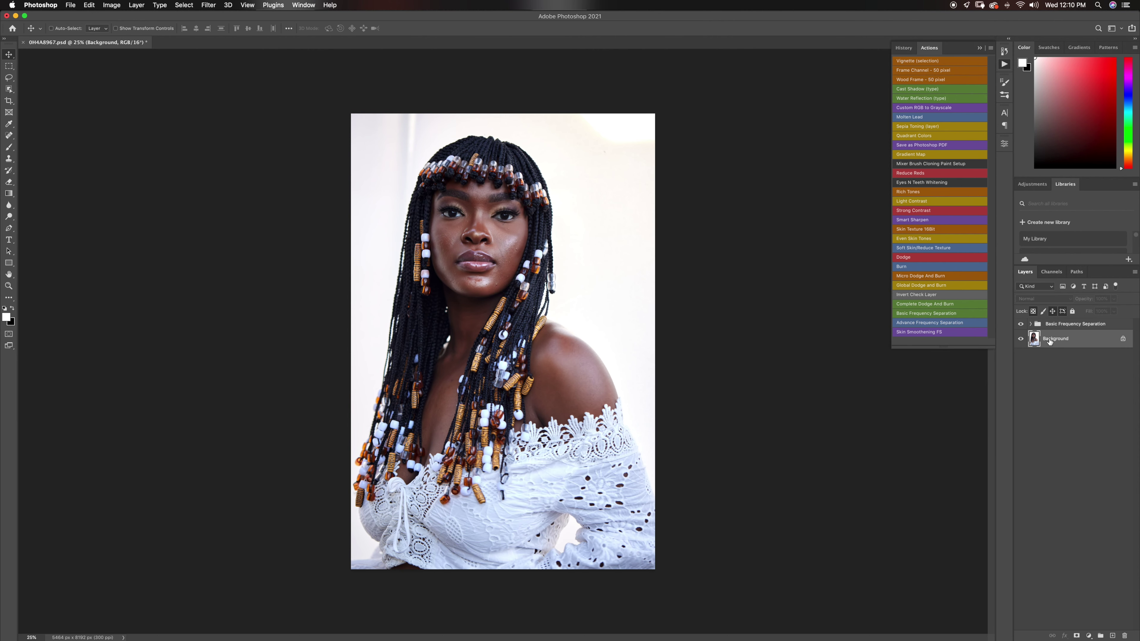
On the High FS Layer of the frequency separation group, clone-stamp the raised bumps below the eye on the portrait's right
{"action": "left_click", "coordinate": [1034, 324]}
{"action": "left_click", "coordinate": [1031, 326]}
{"action": "left_click", "coordinate": [1062, 341]}
{"action": "key", "text": "s"}
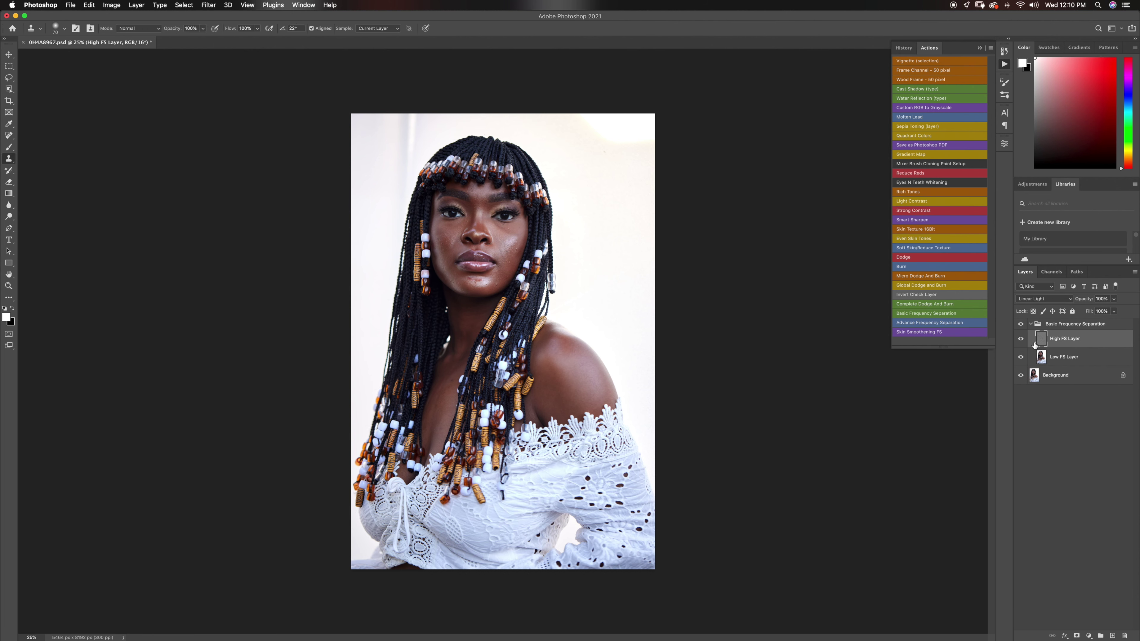
{"action": "key", "text": "z"}
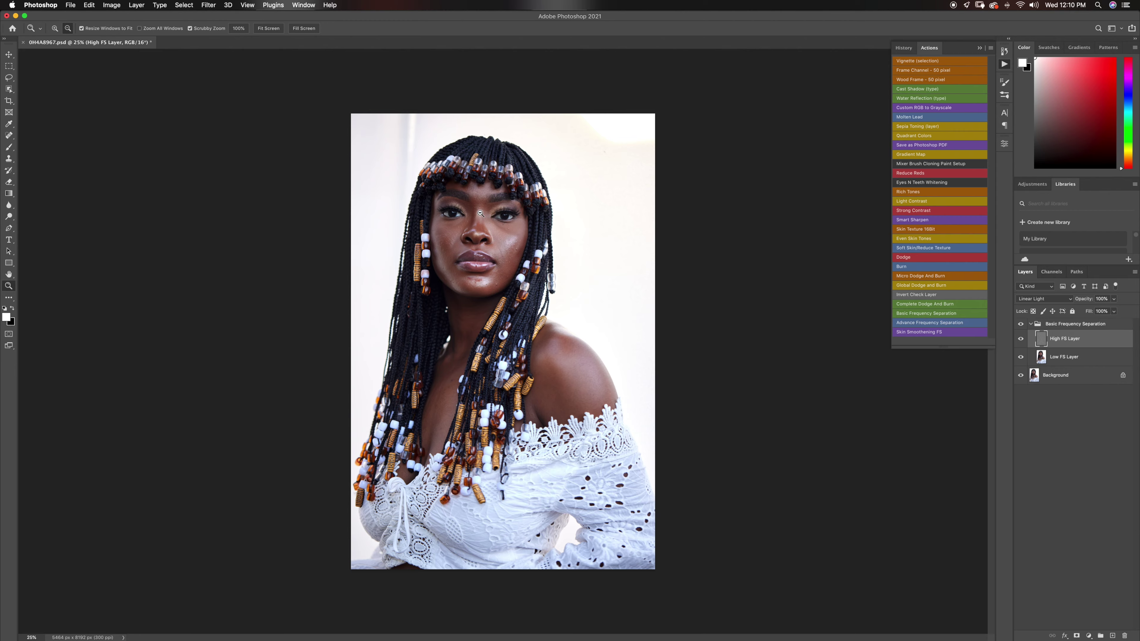
{"action": "left_click_drag", "start_coordinate": [496, 229], "coordinate": [597, 233]}
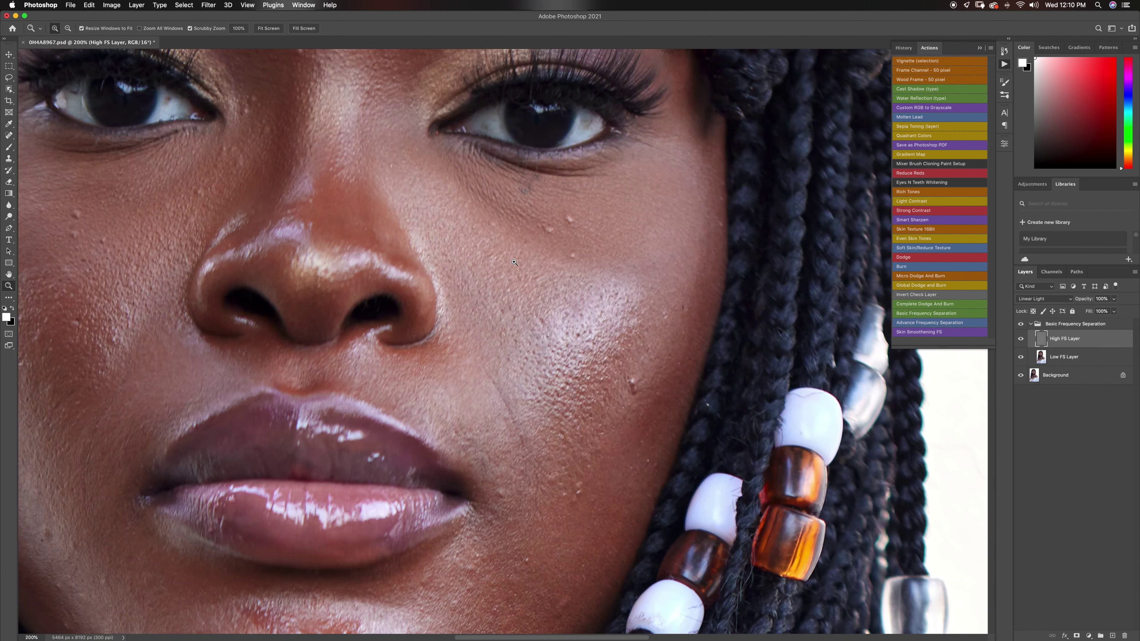
{"action": "left_click", "coordinate": [529, 244], "text": "alt"}
{"action": "key", "text": "s"}
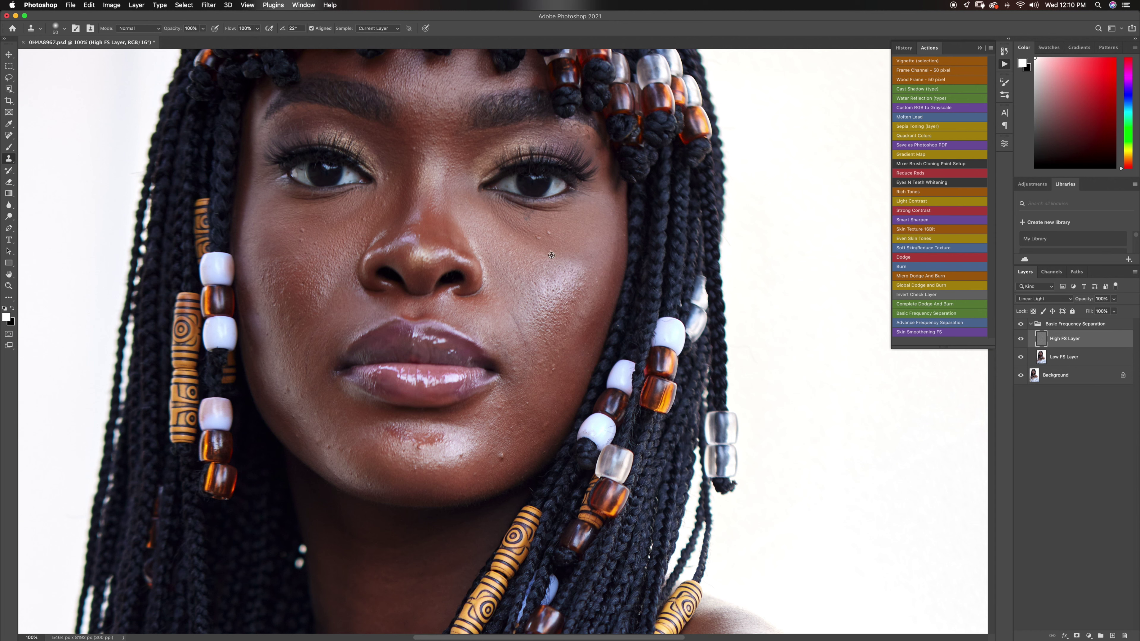
{"action": "left_click", "coordinate": [540, 238]}
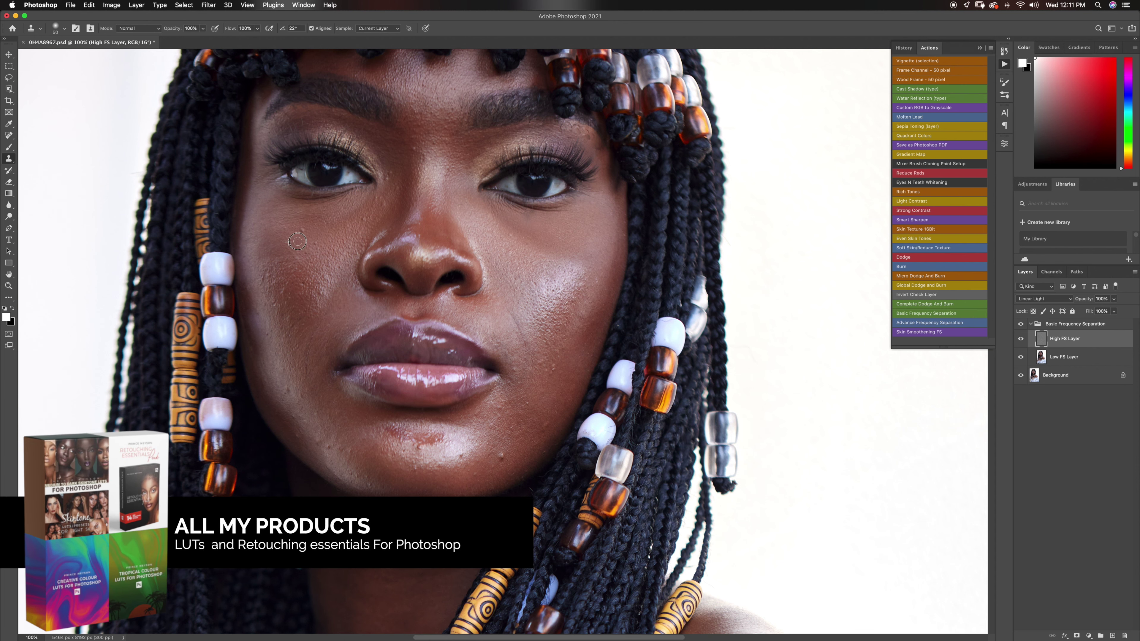
Clone out the small blemishes on the portrait's left cheek, nose bridge, chin and right cheek using nearby skin texture
{"action": "left_click", "coordinate": [302, 229]}
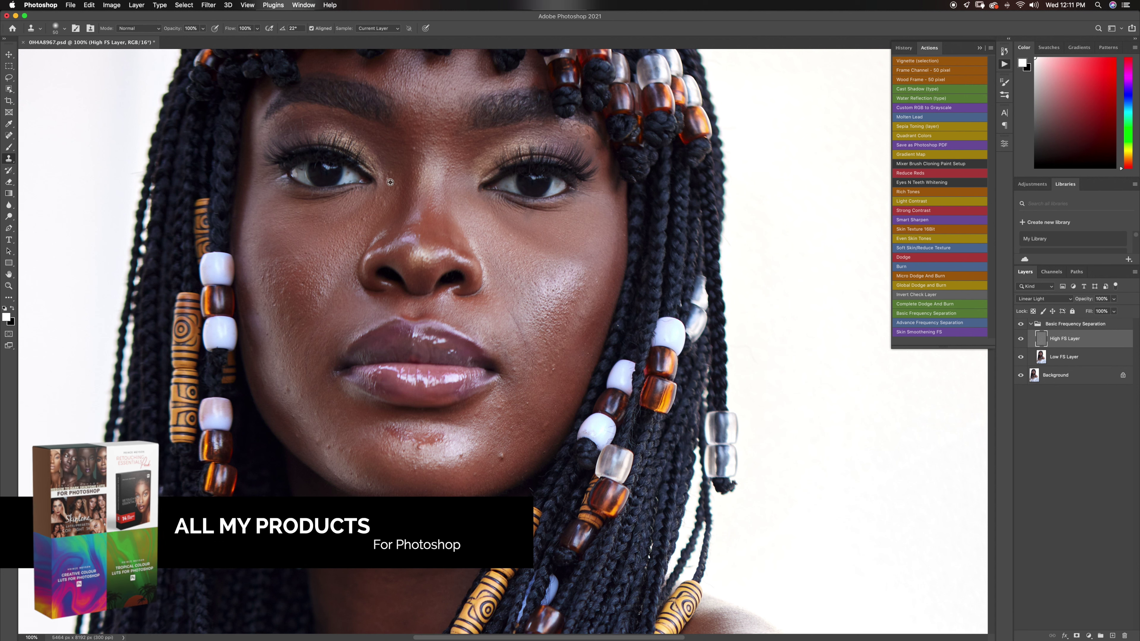
{"action": "left_click", "coordinate": [412, 150]}
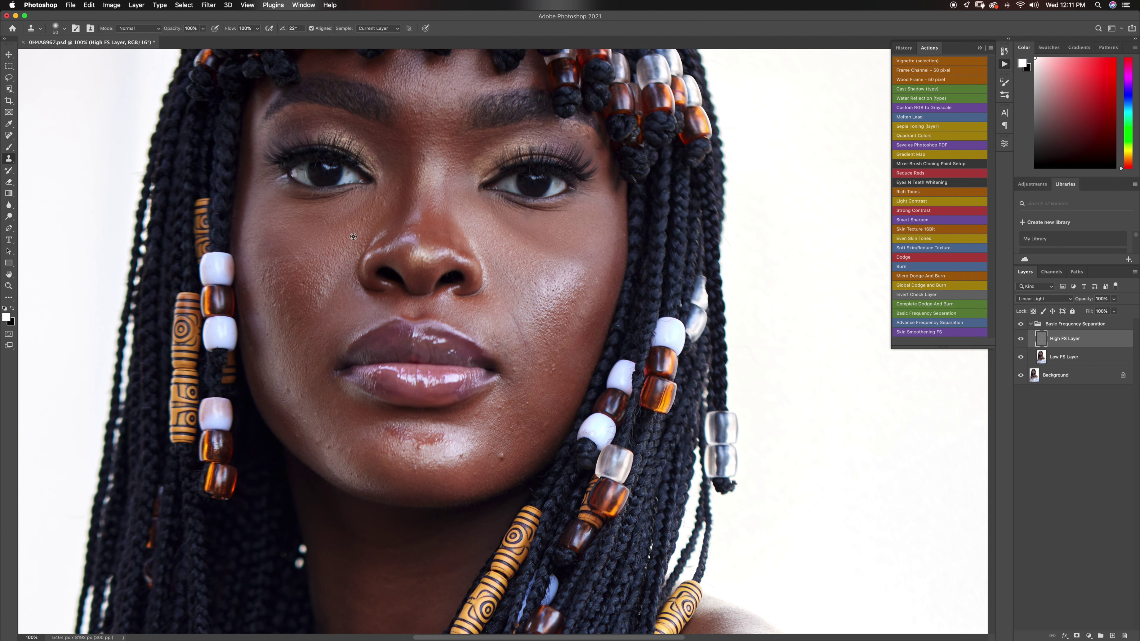
{"action": "left_click", "coordinate": [501, 455]}
{"action": "left_click", "coordinate": [530, 415], "text": "alt"}
{"action": "left_click", "coordinate": [527, 407]}
{"action": "left_click", "coordinate": [554, 369]}
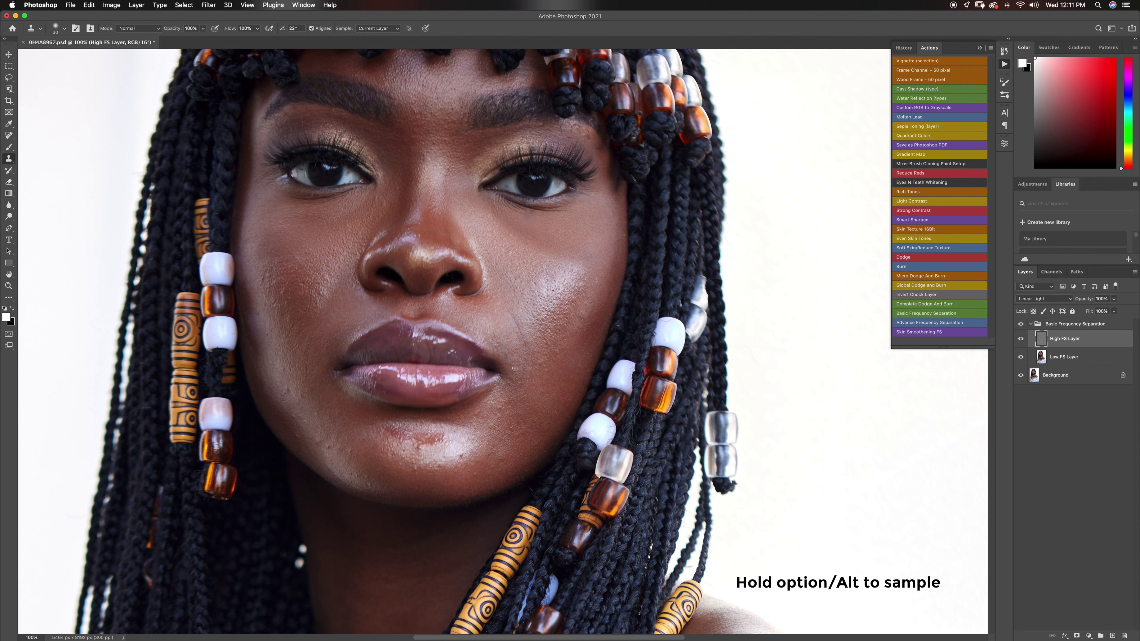
{"action": "left_click", "coordinate": [520, 343], "text": "alt"}
{"action": "left_click_drag", "start_coordinate": [518, 335], "coordinate": [509, 313]}
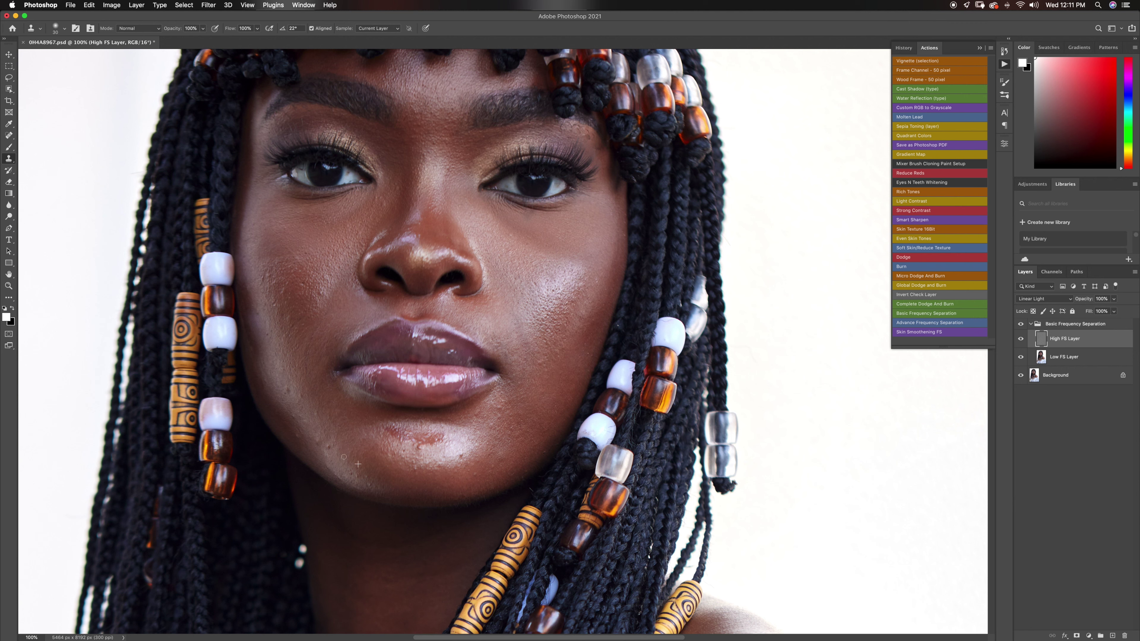
Clone clean skin texture over the spots along the chin and jawline on the portrait's left
{"action": "left_click_drag", "start_coordinate": [344, 457], "coordinate": [347, 452]}
{"action": "left_click", "coordinate": [327, 447]}
{"action": "left_click", "coordinate": [316, 422]}
{"action": "left_click", "coordinate": [300, 441]}
{"action": "left_click_drag", "start_coordinate": [300, 430], "coordinate": [299, 416]}
{"action": "left_click", "coordinate": [296, 402], "text": "alt"}
Clone away the uneven texture and spots on the cheek at the portrait's left, resampling nearby skin
{"action": "left_click", "coordinate": [300, 321], "text": "alt"}
{"action": "left_click", "coordinate": [308, 374]}
{"action": "left_click", "coordinate": [290, 295], "text": "alt"}
{"action": "mouse_move", "coordinate": [293, 302]}
{"action": "left_mouse_down"}
{"action": "mouse_move", "coordinate": [288, 310]}
{"action": "mouse_move", "coordinate": [280, 291]}
{"action": "mouse_move", "coordinate": [275, 300]}
{"action": "mouse_move", "coordinate": [277, 270]}
{"action": "left_mouse_up"}
{"action": "left_click", "coordinate": [279, 279], "text": "alt"}
{"action": "left_click", "coordinate": [279, 304], "text": "alt"}
{"action": "left_click", "coordinate": [267, 286], "text": "alt"}
{"action": "left_click", "coordinate": [271, 273]}
{"action": "left_click", "coordinate": [299, 291], "text": "alt"}
Clone smooth skin texture across the nose and up the forehead between the eyebrows
{"action": "left_click", "coordinate": [365, 204], "text": "alt"}
{"action": "mouse_move", "coordinate": [376, 221]}
{"action": "left_mouse_down"}
{"action": "mouse_move", "coordinate": [387, 195]}
{"action": "mouse_move", "coordinate": [376, 222]}
{"action": "mouse_move", "coordinate": [433, 216]}
{"action": "left_mouse_up"}
{"action": "left_click", "coordinate": [438, 121], "text": "alt"}
{"action": "left_click_drag", "start_coordinate": [451, 120], "coordinate": [453, 87]}
Clone out the remaining marks under the chin and along the lower jaw on the portrait's left
{"action": "left_click_drag", "start_coordinate": [482, 368], "coordinate": [499, 260]}
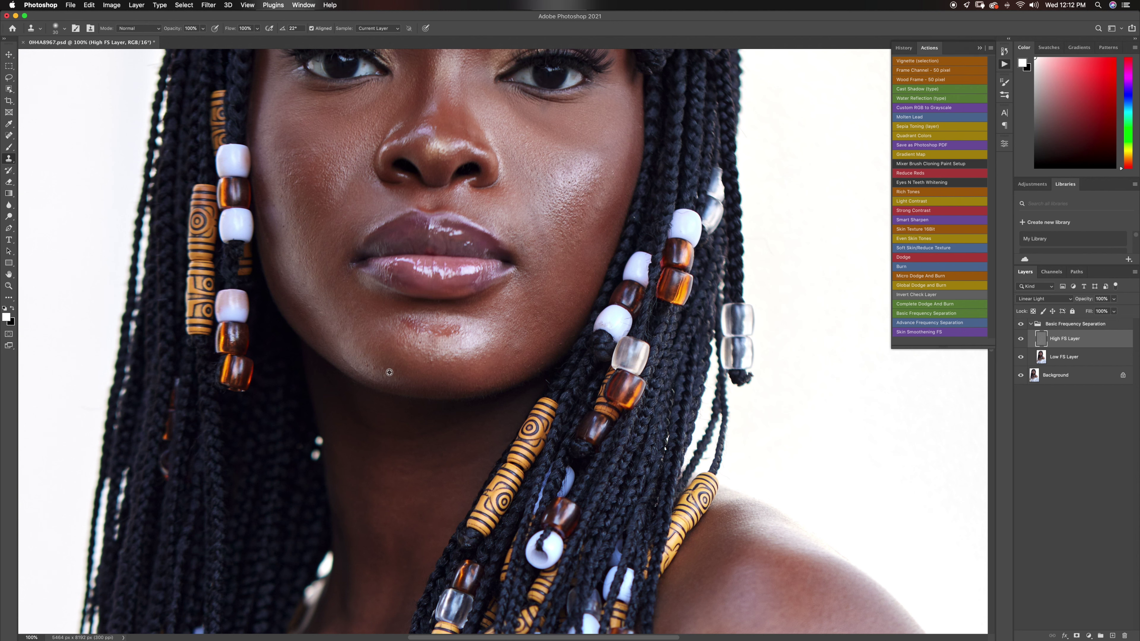
{"action": "left_click", "coordinate": [367, 364]}
{"action": "left_click", "coordinate": [317, 314], "text": "alt"}
{"action": "mouse_move", "coordinate": [315, 323]}
{"action": "left_mouse_down"}
{"action": "mouse_move", "coordinate": [314, 313]}
{"action": "mouse_move", "coordinate": [319, 326]}
{"action": "left_mouse_up"}
Clone away the spots on the chest skin between the two groups of braids
{"action": "scroll", "coordinate": [422, 187], "scroll_direction": "up", "scroll_amount": 10}
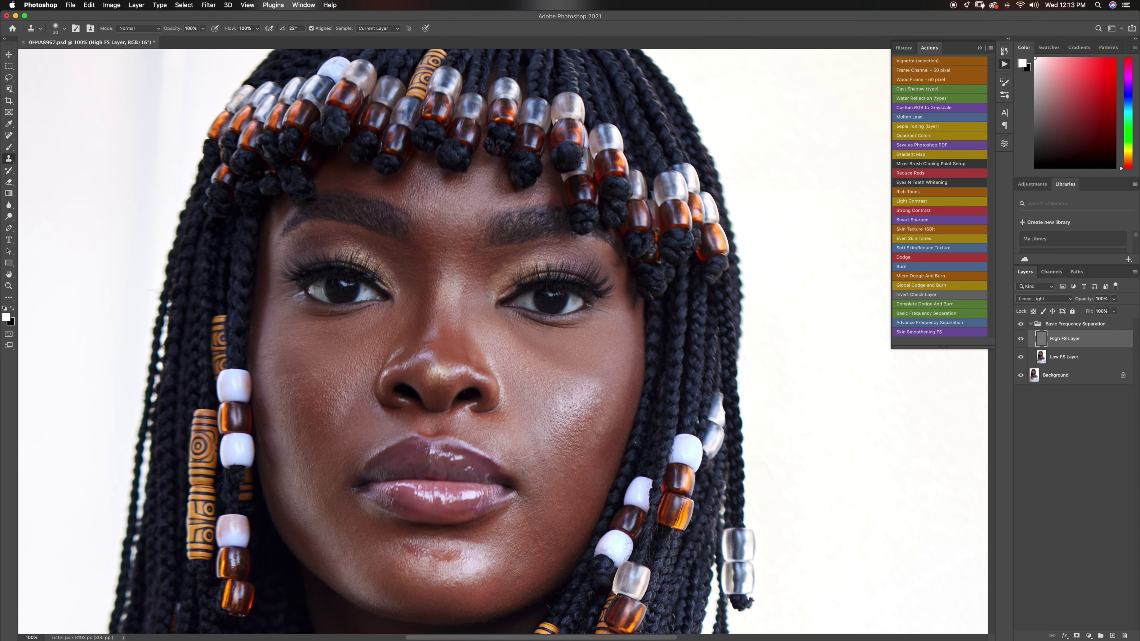
{"action": "scroll", "coordinate": [482, 351], "scroll_direction": "down", "scroll_amount": 10}
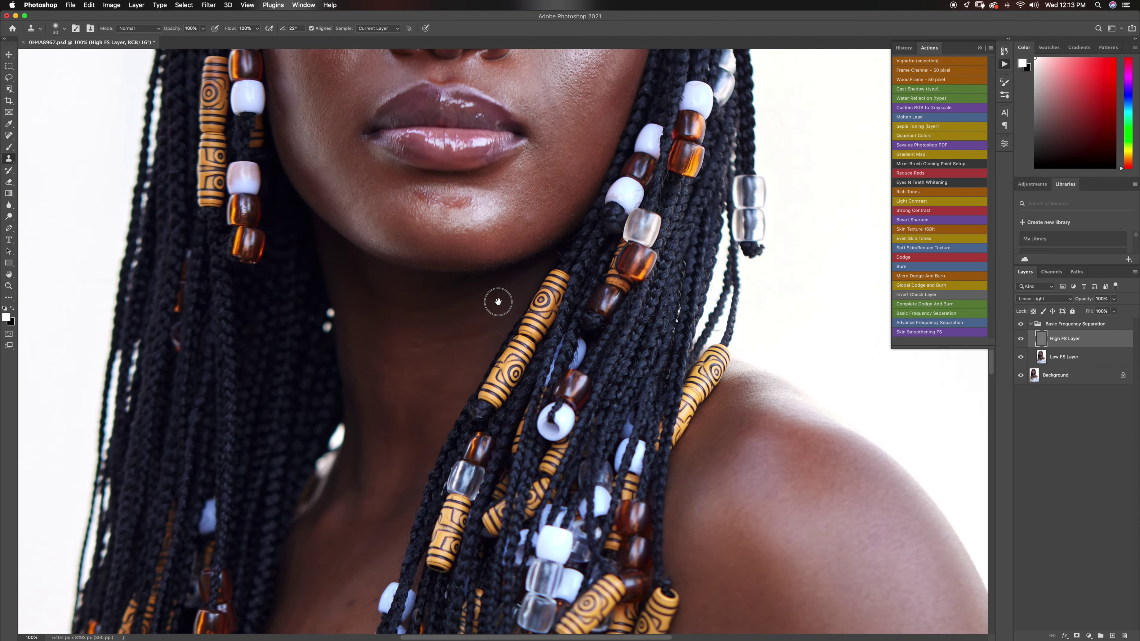
{"action": "scroll", "coordinate": [480, 352], "scroll_direction": "down", "scroll_amount": 6}
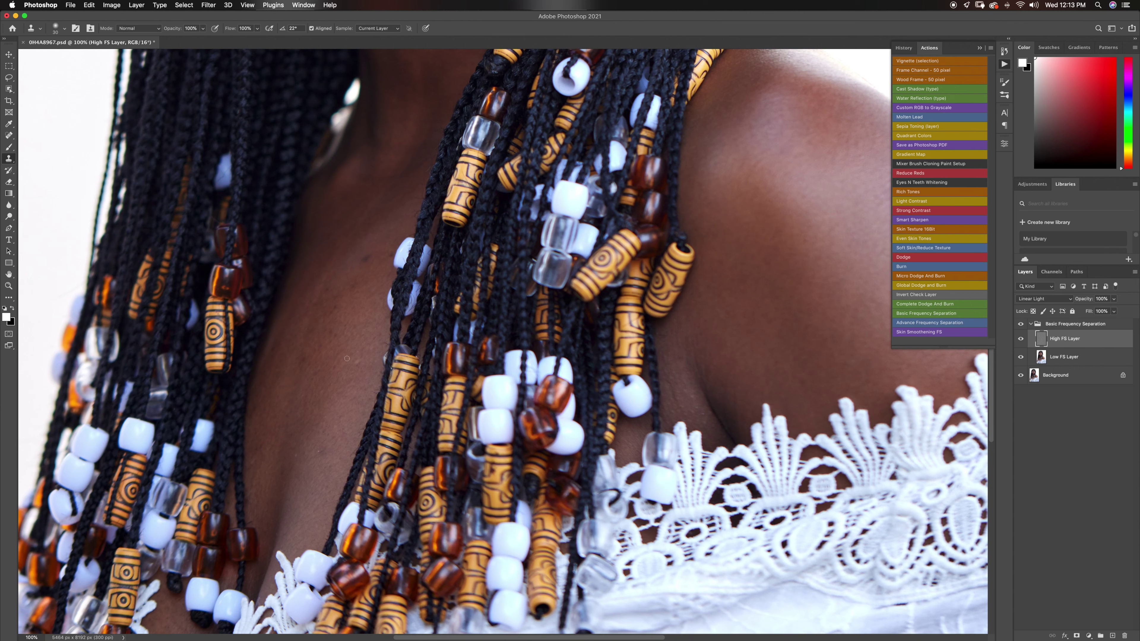
{"action": "left_click", "coordinate": [348, 377], "text": "alt"}
{"action": "left_click", "coordinate": [358, 368]}
{"action": "left_click", "coordinate": [339, 403]}
{"action": "left_click", "coordinate": [318, 455]}
{"action": "left_click", "coordinate": [314, 383]}
{"action": "left_click", "coordinate": [305, 352]}
{"action": "left_click", "coordinate": [322, 352]}
{"action": "left_click", "coordinate": [307, 354]}
{"action": "left_click", "coordinate": [333, 332]}
{"action": "left_click", "coordinate": [324, 320]}
Clone out the remaining marks on the upper chest beside the braids and on the skin nearer the neckline
{"action": "left_click", "coordinate": [347, 277], "text": "alt"}
{"action": "left_click", "coordinate": [359, 271]}
{"action": "left_click", "coordinate": [364, 264]}
{"action": "left_click", "coordinate": [350, 308], "text": "alt"}
{"action": "left_click", "coordinate": [336, 292]}
{"action": "left_click", "coordinate": [292, 441], "text": "alt"}
{"action": "left_click", "coordinate": [291, 428]}
{"action": "left_click", "coordinate": [284, 439], "text": "alt"}
Touch up the cheek on the portrait's right by cloning over its leftover texture marks
{"action": "left_click_drag", "start_coordinate": [374, 214], "coordinate": [341, 327]}
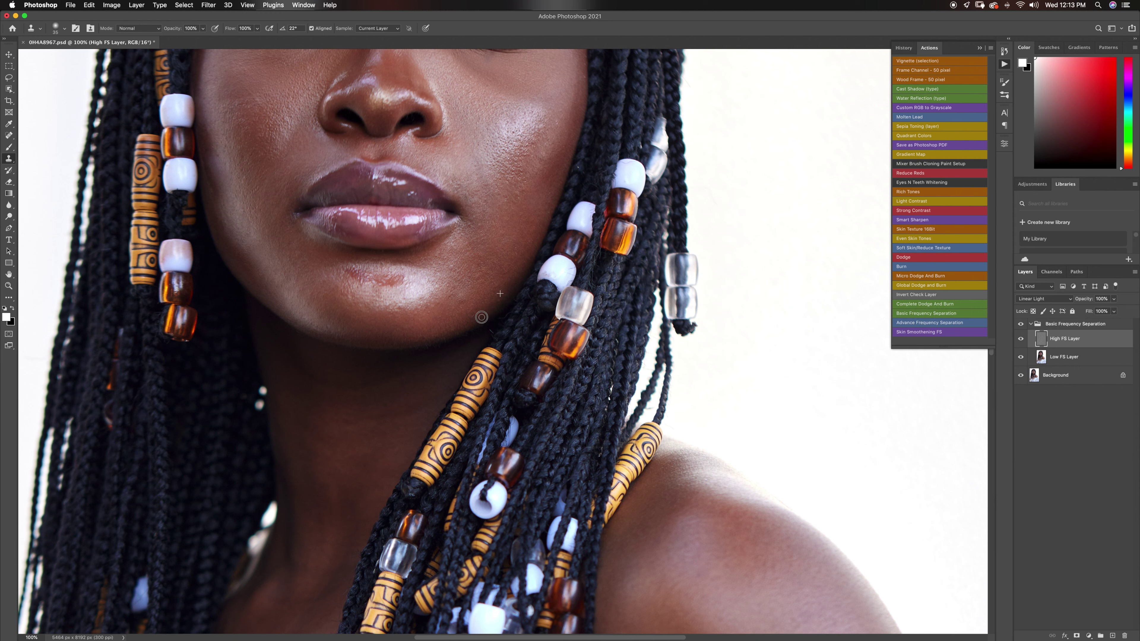
{"action": "left_click", "coordinate": [511, 136]}
{"action": "left_click", "coordinate": [505, 146]}
{"action": "left_click", "coordinate": [494, 165]}
{"action": "left_click_drag", "start_coordinate": [361, 220], "coordinate": [363, 186]}
Examine the shoulder close up, the whole portrait, and the retouched face at 50% zoom
{"action": "left_click_drag", "start_coordinate": [447, 577], "coordinate": [344, 235]}
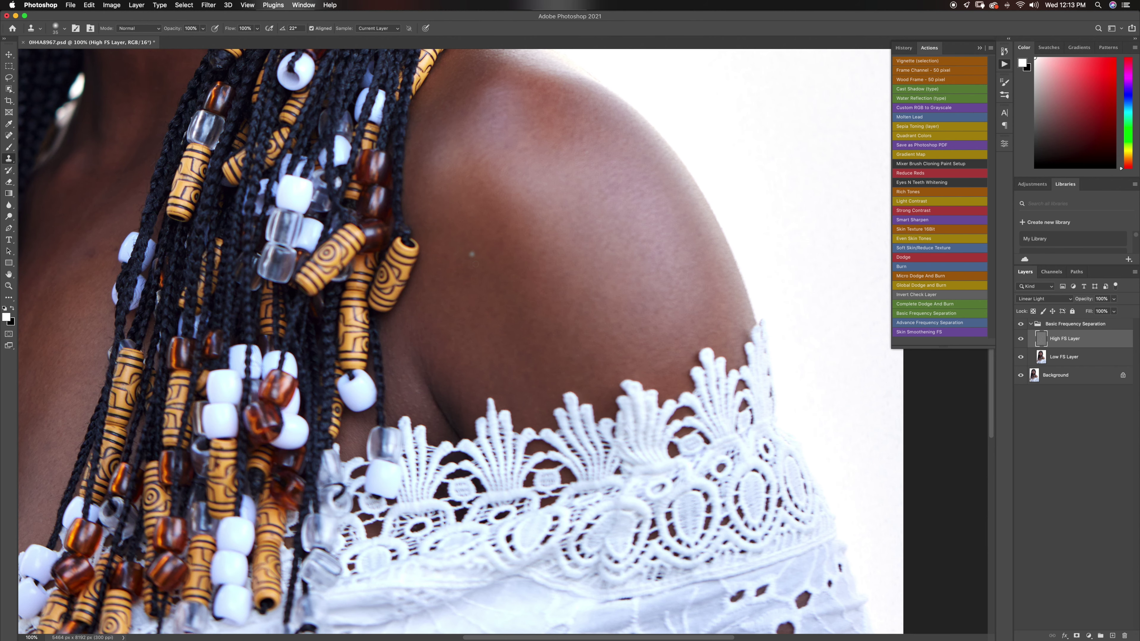
{"action": "key", "text": "z"}
{"action": "left_click", "coordinate": [455, 273], "text": "alt"}
{"action": "left_click", "coordinate": [455, 273], "text": "alt"}
{"action": "left_click", "coordinate": [455, 273], "text": "alt"}
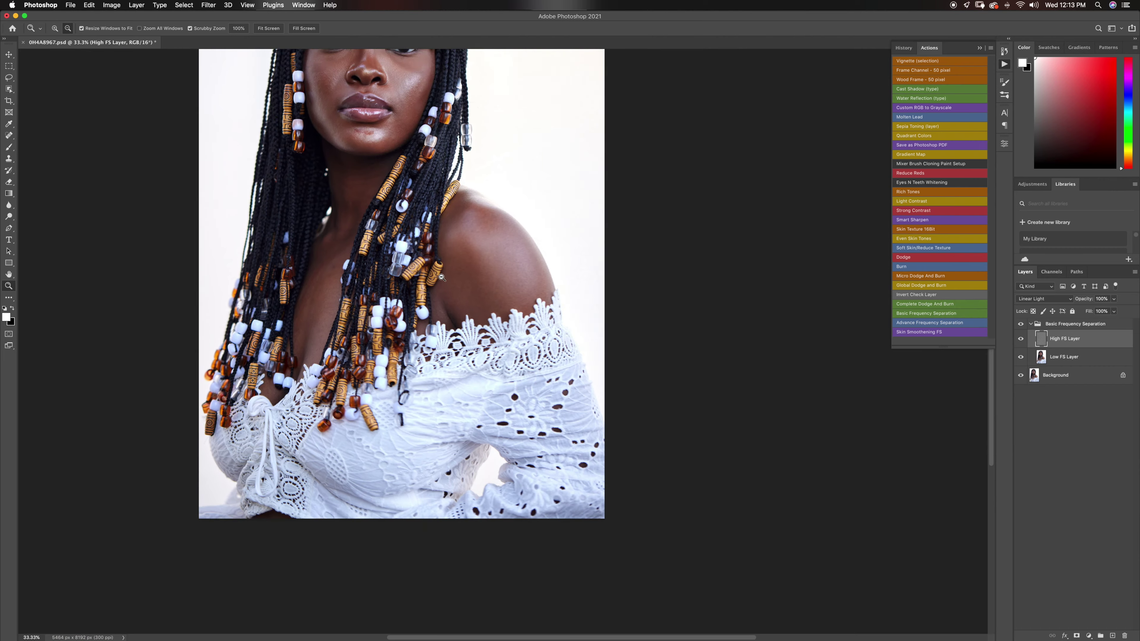
{"action": "left_click", "coordinate": [455, 273], "text": "alt"}
{"action": "left_click", "coordinate": [452, 232], "text": "alt"}
{"action": "left_click", "coordinate": [495, 242]}
{"action": "left_click", "coordinate": [496, 251]}
{"action": "left_click", "coordinate": [496, 251]}
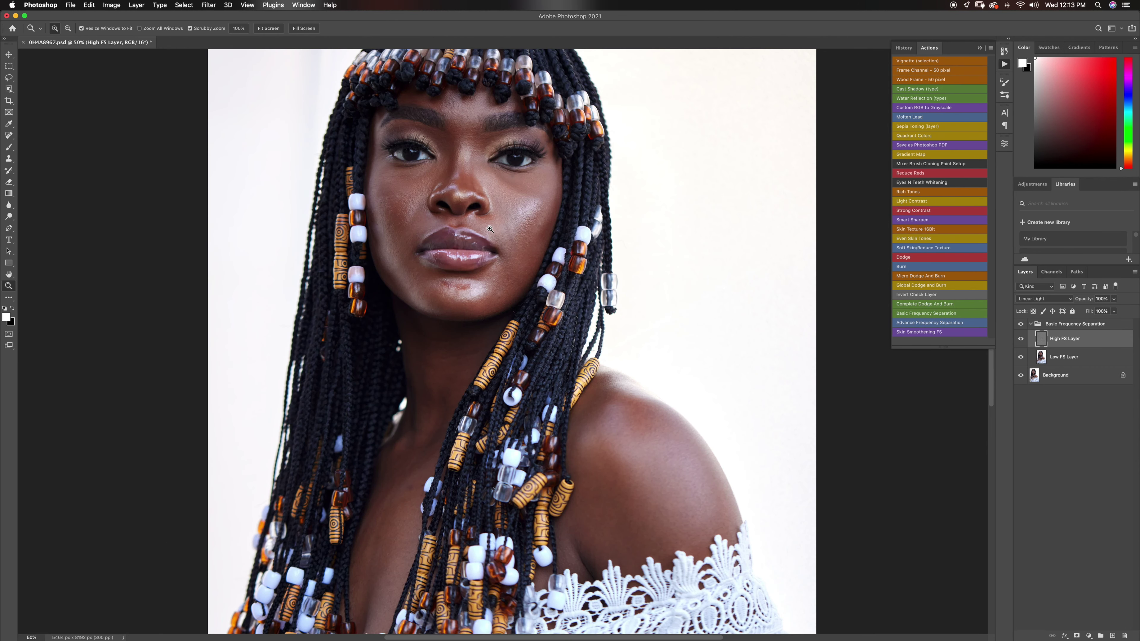
Examine the face in the zoomed-out and 100% views for remaining texture marks around the cheeks, mouth and chin
{"action": "left_click", "coordinate": [502, 227]}
{"action": "key", "text": "s"}
{"action": "left_click_drag", "start_coordinate": [481, 203], "coordinate": [485, 313]}
{"action": "key", "text": "z"}
{"action": "left_click", "coordinate": [464, 322], "text": "alt"}
{"action": "left_click", "coordinate": [464, 322], "text": "alt"}
{"action": "key", "text": "s"}
{"action": "key", "text": "z"}
{"action": "left_click_drag", "start_coordinate": [419, 301], "coordinate": [485, 301]}
{"action": "key", "text": "s"}
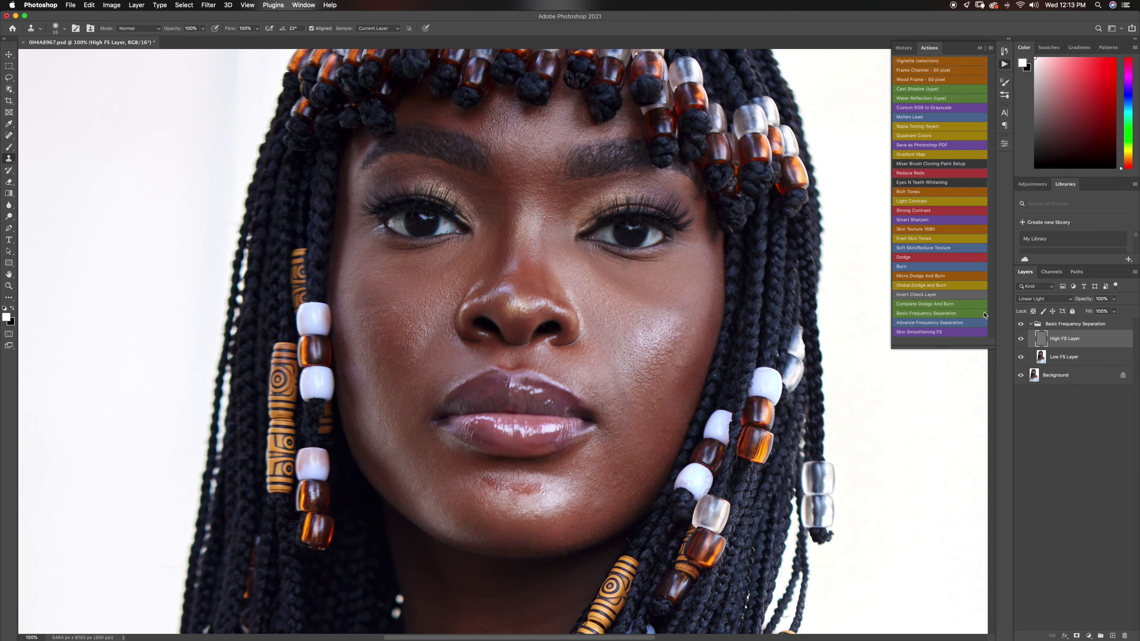
Clone over the rough skin texture on the cheek beside the beaded braids on the portrait's left, resampling nearby skin
{"action": "key", "text": "z"}
{"action": "left_click", "coordinate": [363, 300]}
{"action": "key", "text": "s"}
{"action": "left_click", "coordinate": [403, 290], "text": "alt"}
{"action": "mouse_move", "coordinate": [424, 289]}
{"action": "left_mouse_down"}
{"action": "mouse_move", "coordinate": [408, 284]}
{"action": "mouse_move", "coordinate": [445, 292]}
{"action": "mouse_move", "coordinate": [394, 310]}
{"action": "mouse_move", "coordinate": [389, 330]}
{"action": "mouse_move", "coordinate": [418, 334]}
{"action": "mouse_move", "coordinate": [419, 350]}
{"action": "left_mouse_up"}
{"action": "left_click", "coordinate": [448, 307], "text": "alt"}
{"action": "left_click", "coordinate": [405, 321], "text": "alt"}
{"action": "left_click", "coordinate": [437, 337], "text": "alt"}
{"action": "left_click", "coordinate": [452, 376], "text": "alt"}
{"action": "left_click", "coordinate": [429, 376]}
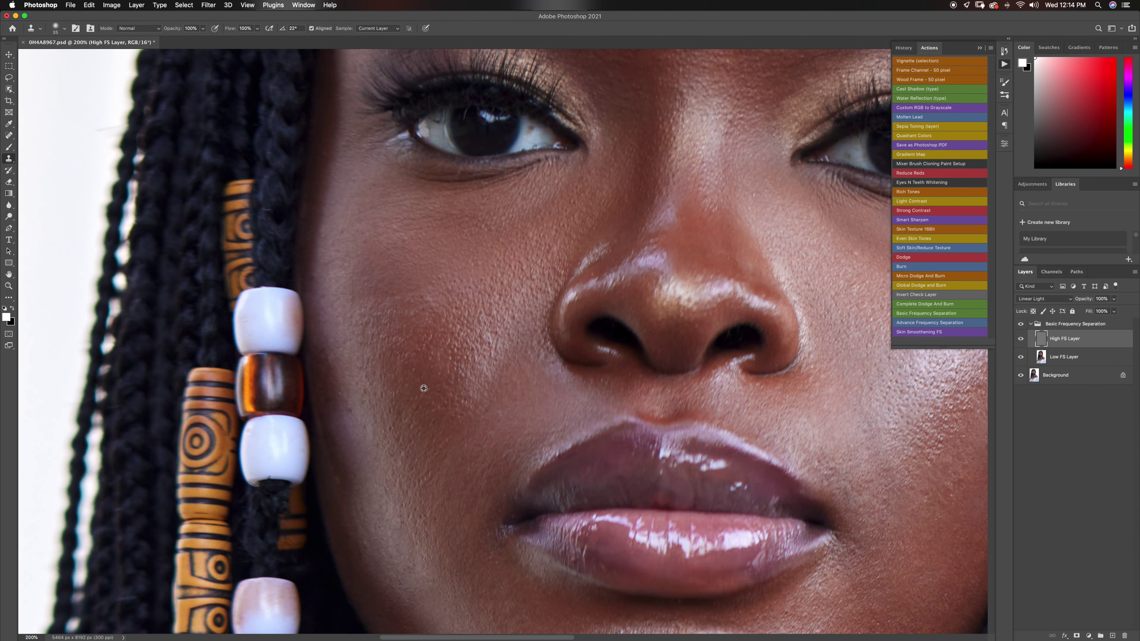
Return to the whole portrait, collapse the Basic Frequency Separation group and run the Complete Dodge And Burn action
{"action": "key", "text": "z"}
{"action": "left_click", "coordinate": [458, 387], "text": "alt"}
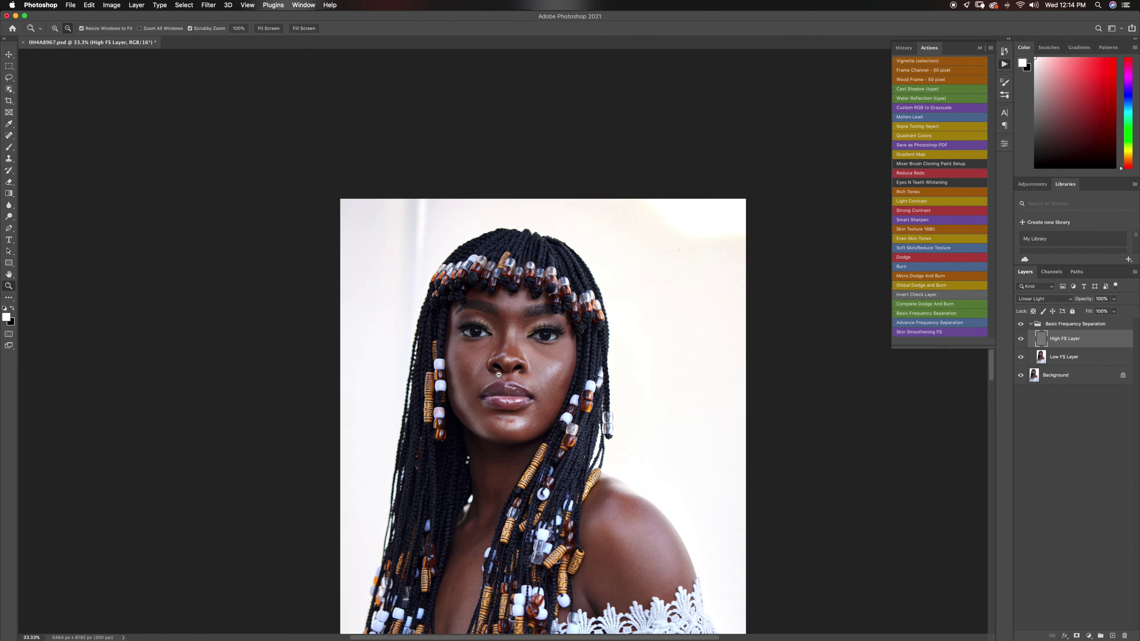
{"action": "left_click", "coordinate": [523, 381]}
{"action": "key", "text": "s"}
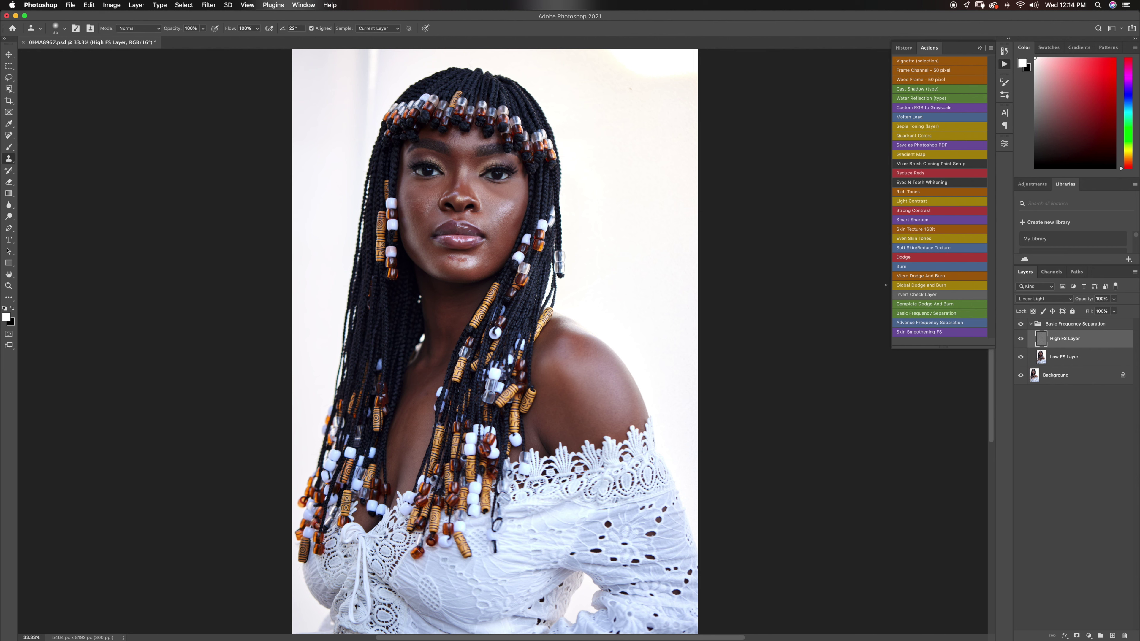
{"action": "left_click", "coordinate": [1030, 324]}
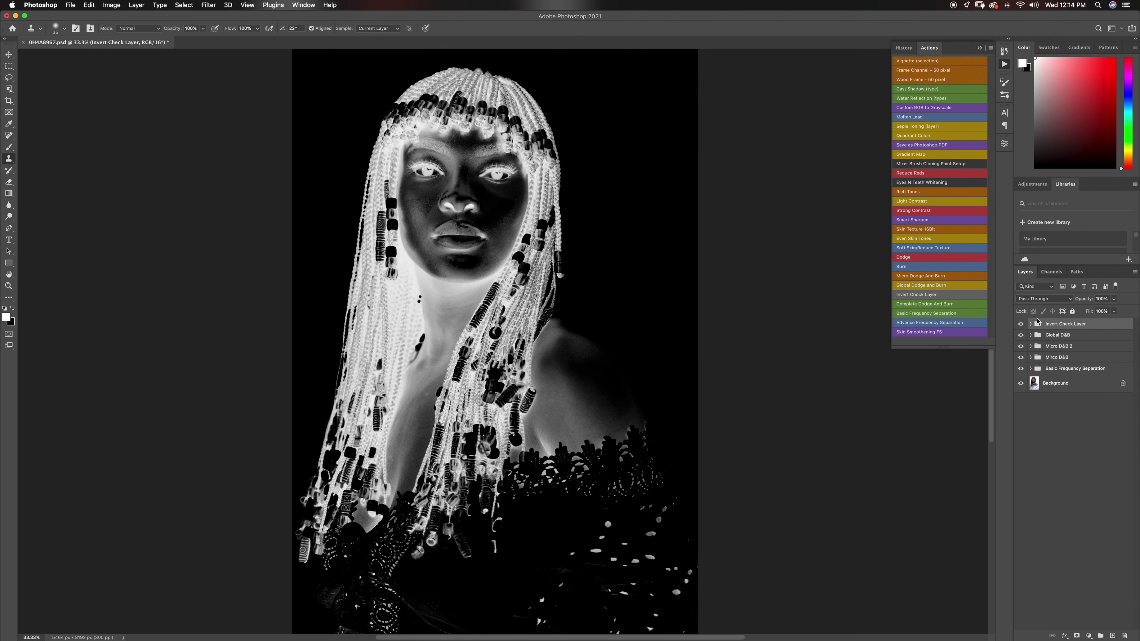
Set the midtone input level to 0.63 on the Levels 1 adjustment inside the Invert Check Layer group
{"action": "left_click", "coordinate": [1031, 324]}
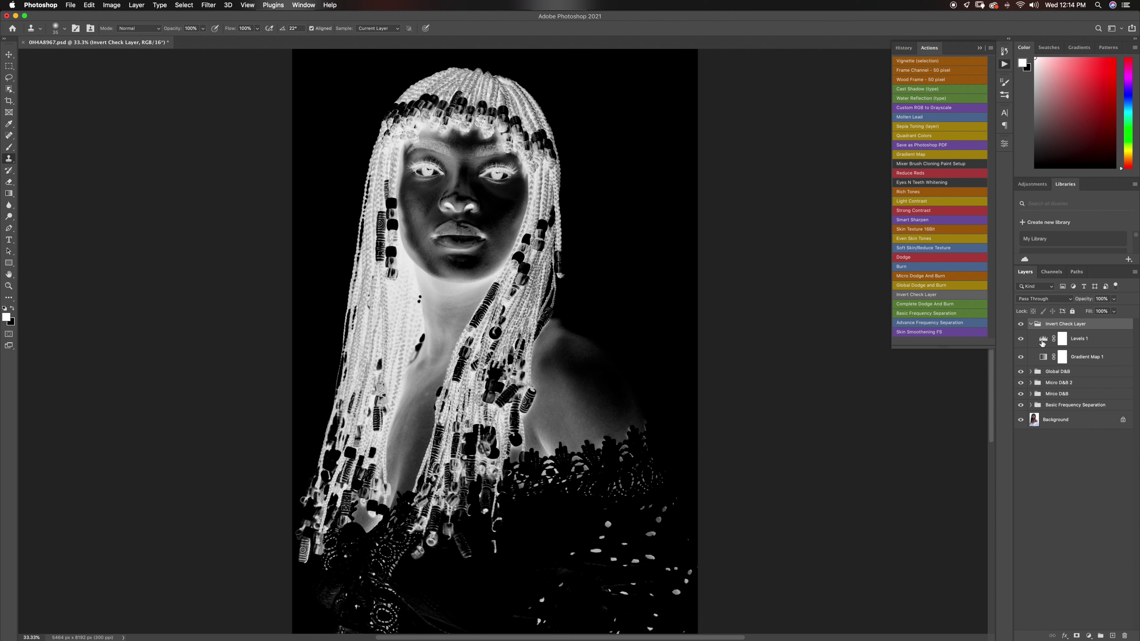
{"action": "double_click", "coordinate": [1044, 340]}
{"action": "left_click_drag", "start_coordinate": [952, 235], "coordinate": [939, 237]}
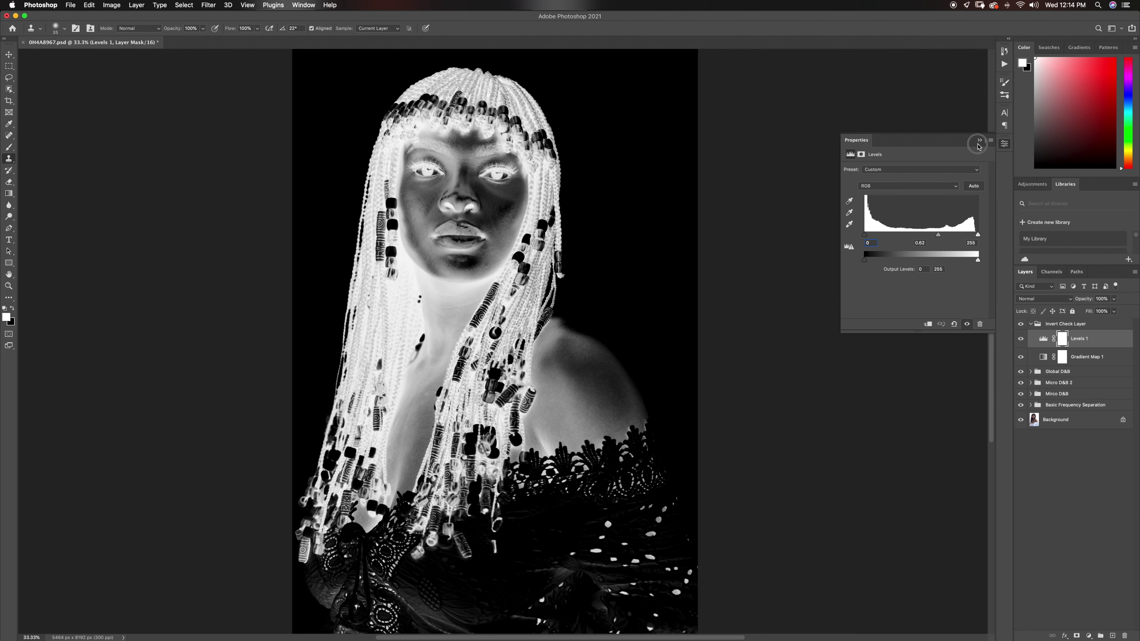
{"action": "left_click", "coordinate": [980, 139]}
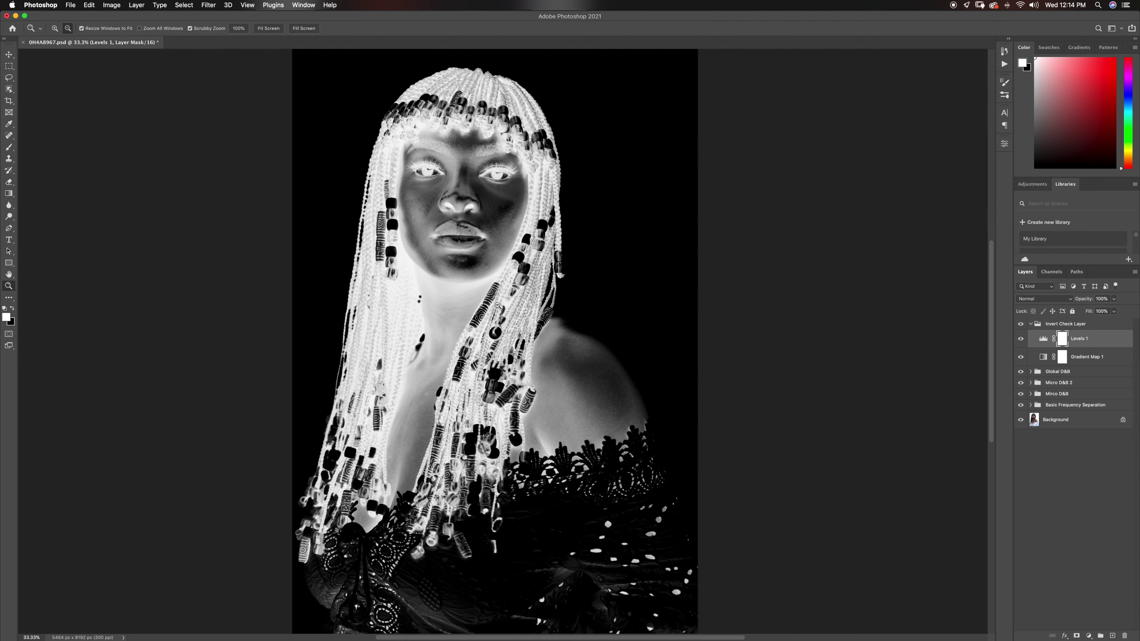
{"action": "scroll", "coordinate": [481, 269], "scroll_direction": "up", "scroll_amount": 2}
{"action": "scroll", "coordinate": [470, 221], "scroll_direction": "up", "scroll_amount": 5}
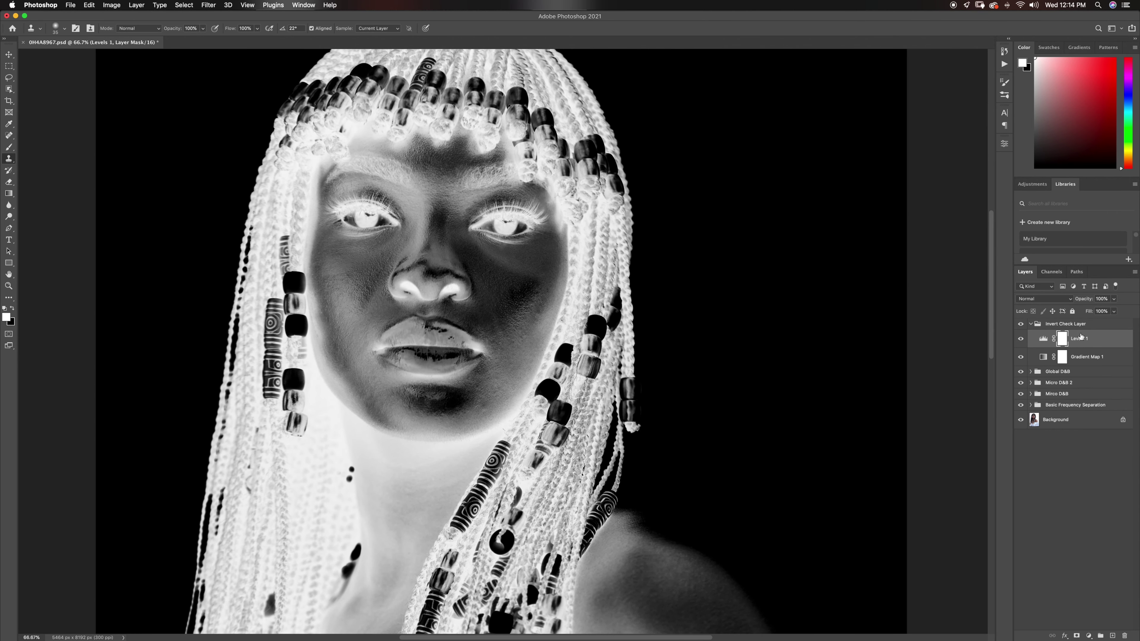
Collapse and hide the Invert Check Layer group, and select the Burn layer in the lower Micro D&B group
{"action": "left_click", "coordinate": [1030, 323]}
{"action": "left_click", "coordinate": [1021, 324]}
{"action": "left_click", "coordinate": [1031, 368]}
{"action": "left_click", "coordinate": [1031, 368]}
{"action": "left_click", "coordinate": [1031, 357]}
{"action": "left_click", "coordinate": [1047, 370]}
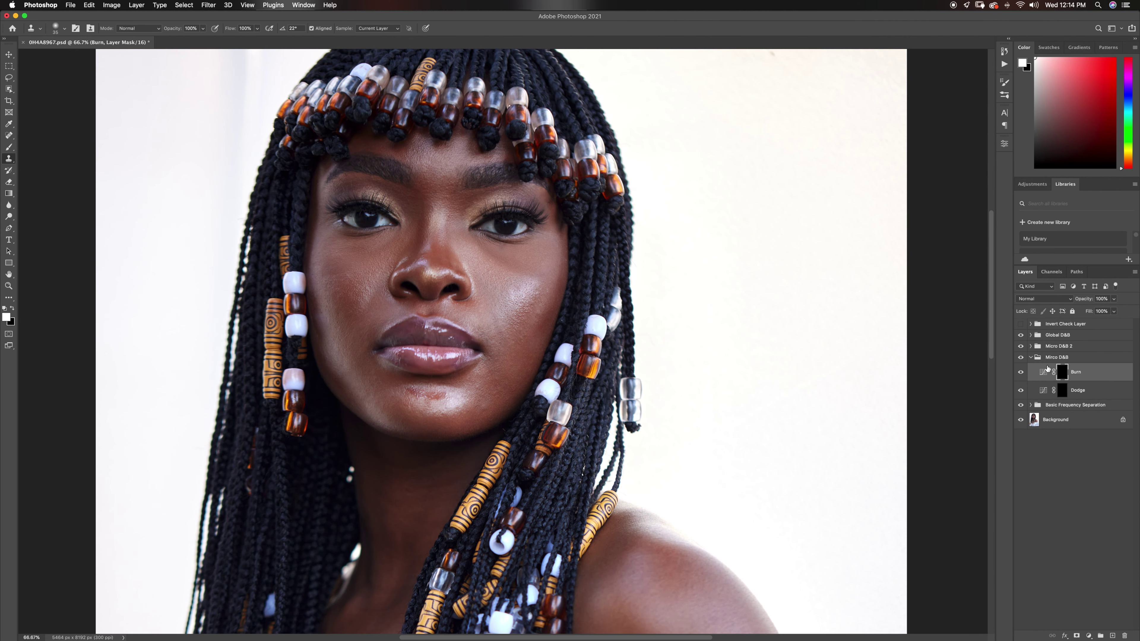
Set up the Brush tool with 1% flow and the Normal painting mode
{"action": "left_click", "coordinate": [9, 149]}
{"action": "left_click", "coordinate": [45, 148]}
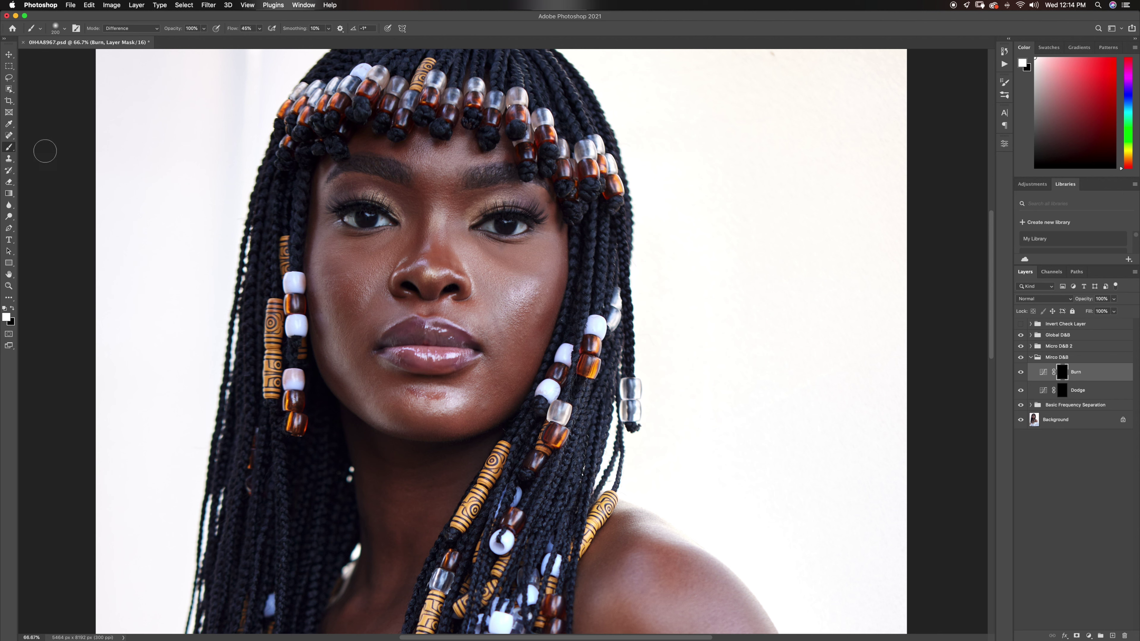
{"action": "left_click", "coordinate": [260, 28]}
{"action": "left_click_drag", "start_coordinate": [254, 39], "coordinate": [206, 57]}
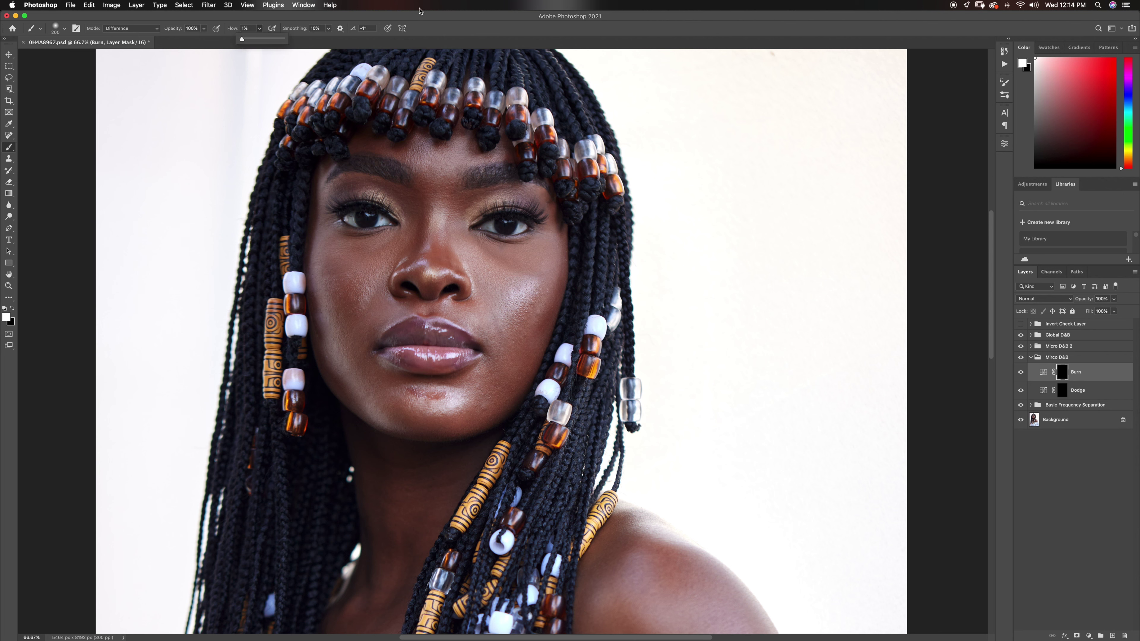
{"action": "left_click", "coordinate": [445, 25]}
{"action": "left_click", "coordinate": [146, 30]}
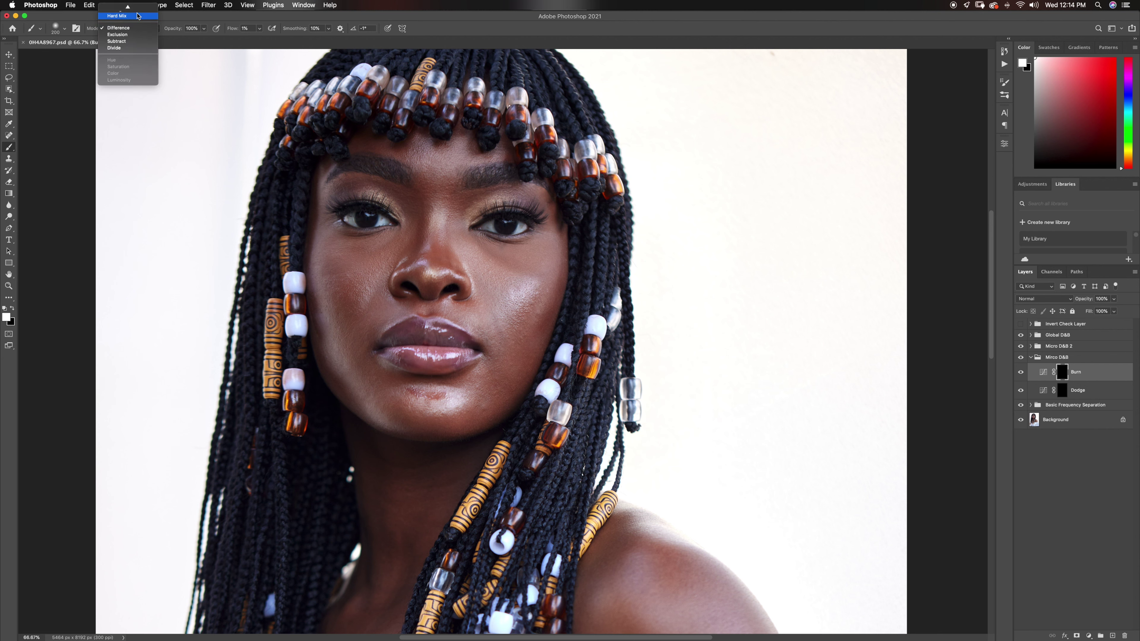
{"action": "left_click", "coordinate": [130, 14]}
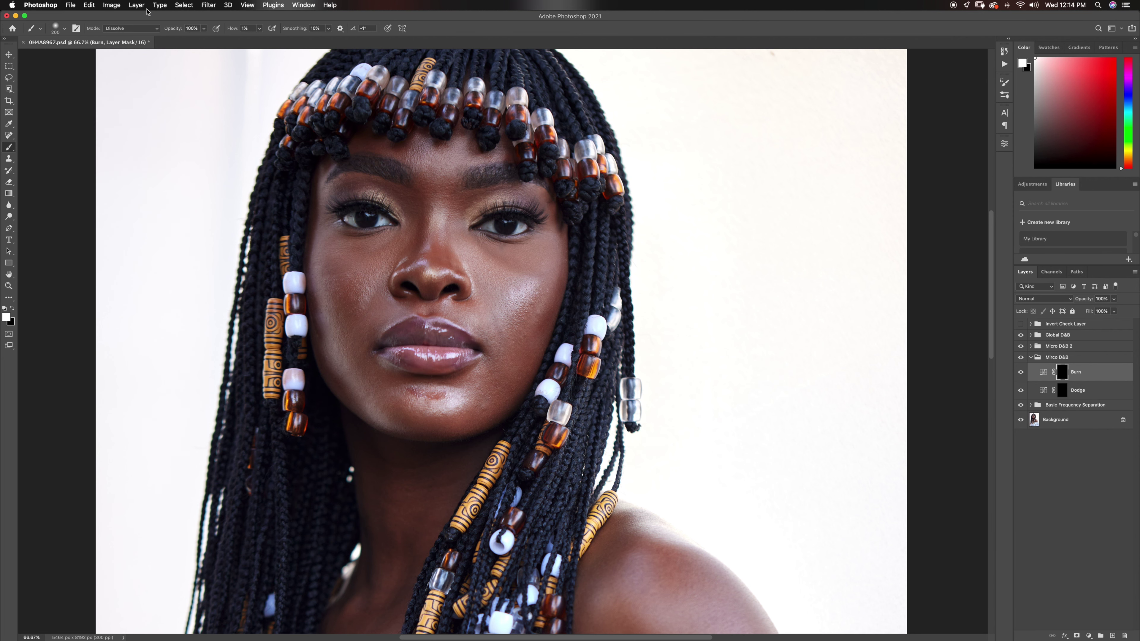
{"action": "left_click", "coordinate": [127, 31]}
{"action": "left_click", "coordinate": [122, 20]}
Bring the face to 100% zoom with the brush active and show the Invert Check Layer group
{"action": "key", "text": "z"}
{"action": "left_click", "coordinate": [497, 278]}
{"action": "key", "text": "b"}
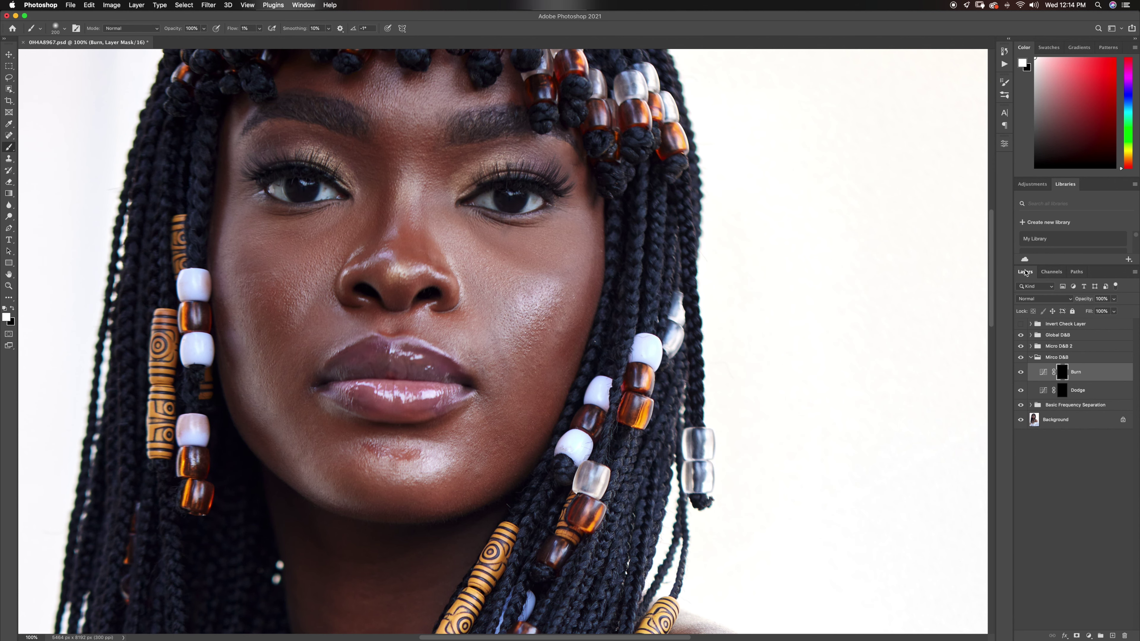
{"action": "left_click", "coordinate": [1022, 323]}
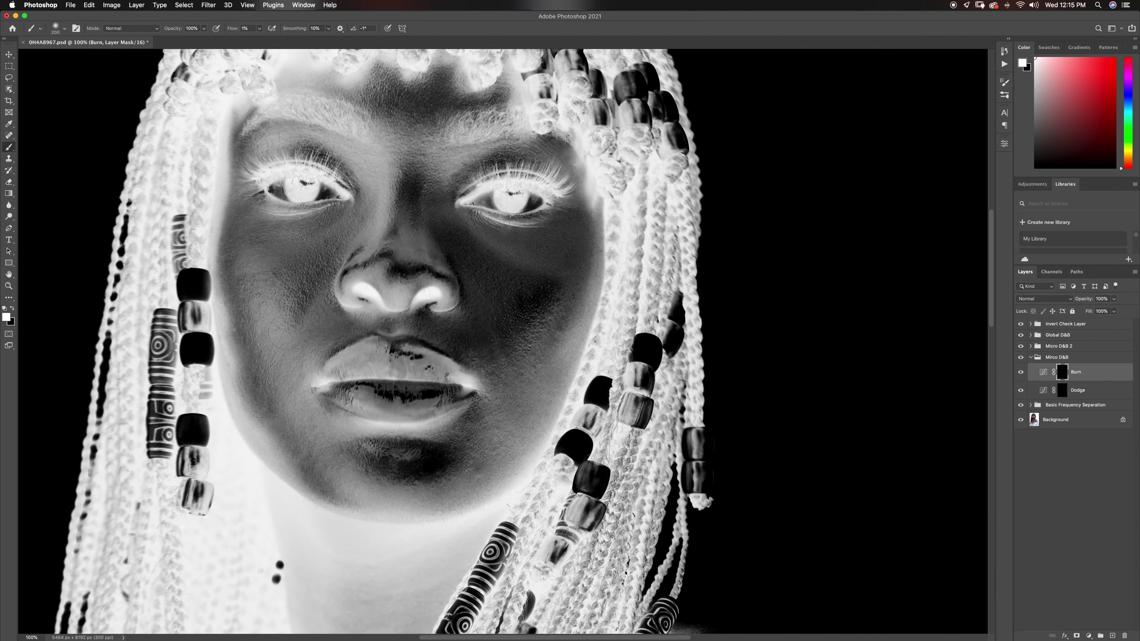
Burn the uneven bright patches on the face using small brush sizes on the Burn mask, checking against the normal view
{"action": "key", "text": "bracketleft"}
{"action": "key", "text": "bracketleft"}
{"action": "key", "text": "bracketleft"}
{"action": "key", "text": "bracketleft"}
{"action": "key", "text": "bracketleft"}
{"action": "key", "text": "bracketleft"}
{"action": "key", "text": "bracketleft"}
{"action": "key", "text": "bracketleft"}
{"action": "key", "text": "bracketleft"}
{"action": "key", "text": "bracketright"}
{"action": "key", "text": "bracketright"}
{"action": "key", "text": "bracketright"}
{"action": "key", "text": "bracketleft"}
{"action": "key", "text": "bracketright"}
{"action": "key", "text": "bracketright"}
{"action": "key", "text": "bracketright"}
{"action": "key", "text": "bracketright"}
{"action": "key", "text": "bracketright"}
{"action": "left_click", "coordinate": [1020, 323]}
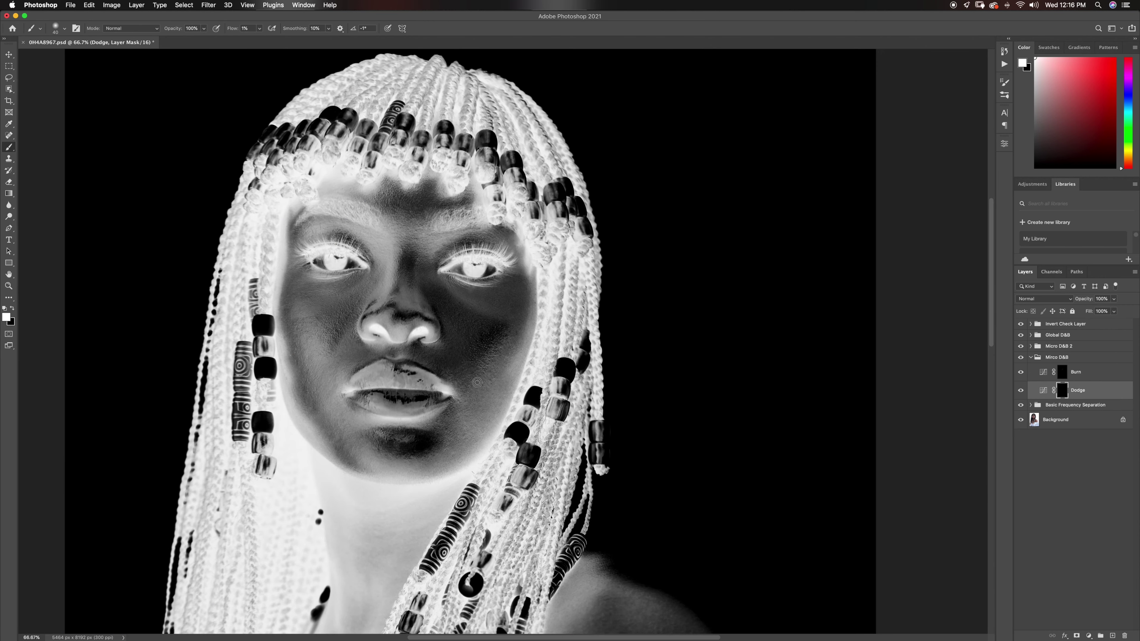
Even out the cheeks and the under-eye area on the portrait's right by alternating between the Dodge and Burn masks
{"action": "scroll", "coordinate": [477, 382], "scroll_direction": "up", "scroll_amount": 1}
{"action": "key", "text": "bracketleft"}
{"action": "key", "text": "bracketleft"}
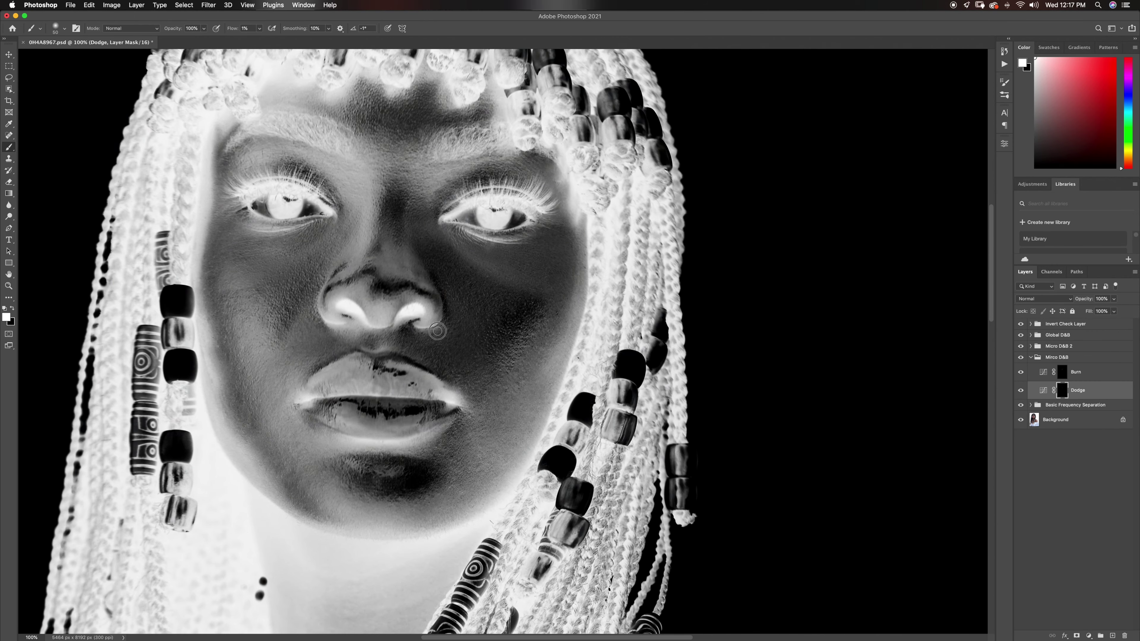
{"action": "key", "text": "alt+bracketright"}
{"action": "key", "text": "bracketright"}
{"action": "key", "text": "bracketright"}
{"action": "key", "text": "bracketright"}
{"action": "key", "text": "alt+bracketleft"}
{"action": "left_click_drag", "start_coordinate": [488, 267], "coordinate": [517, 267]}
{"action": "key", "text": "alt+bracketright"}
{"action": "key", "text": "bracketleft"}
{"action": "key", "text": "bracketleft"}
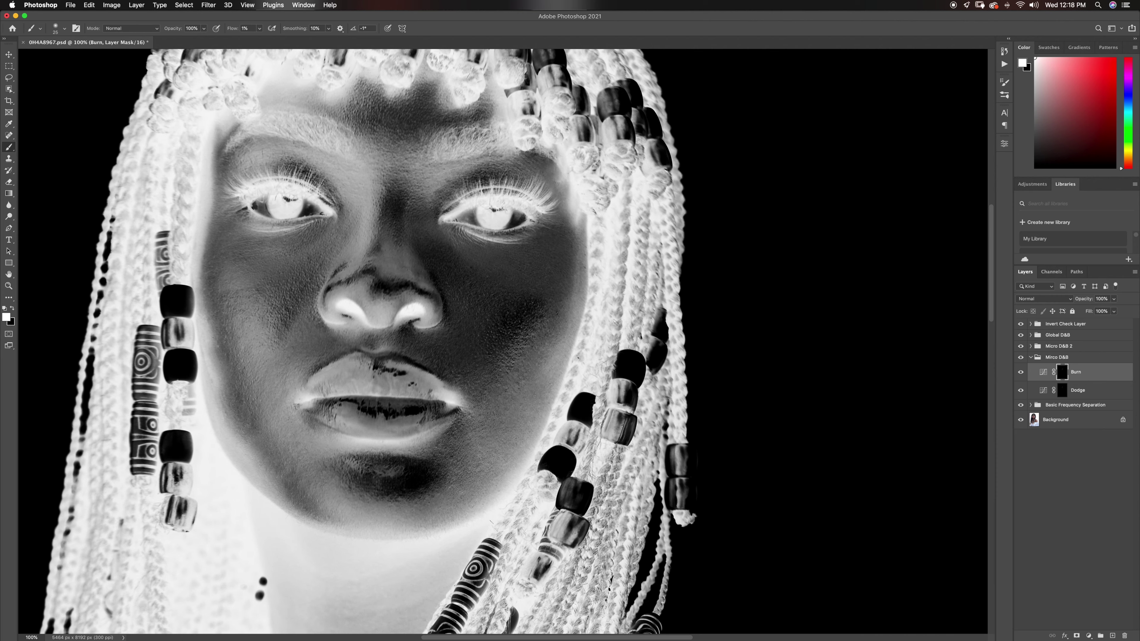
Dodge and burn the chin and neck with an enlarged brush, and review the whole portrait
{"action": "key", "text": "alt+bracketleft"}
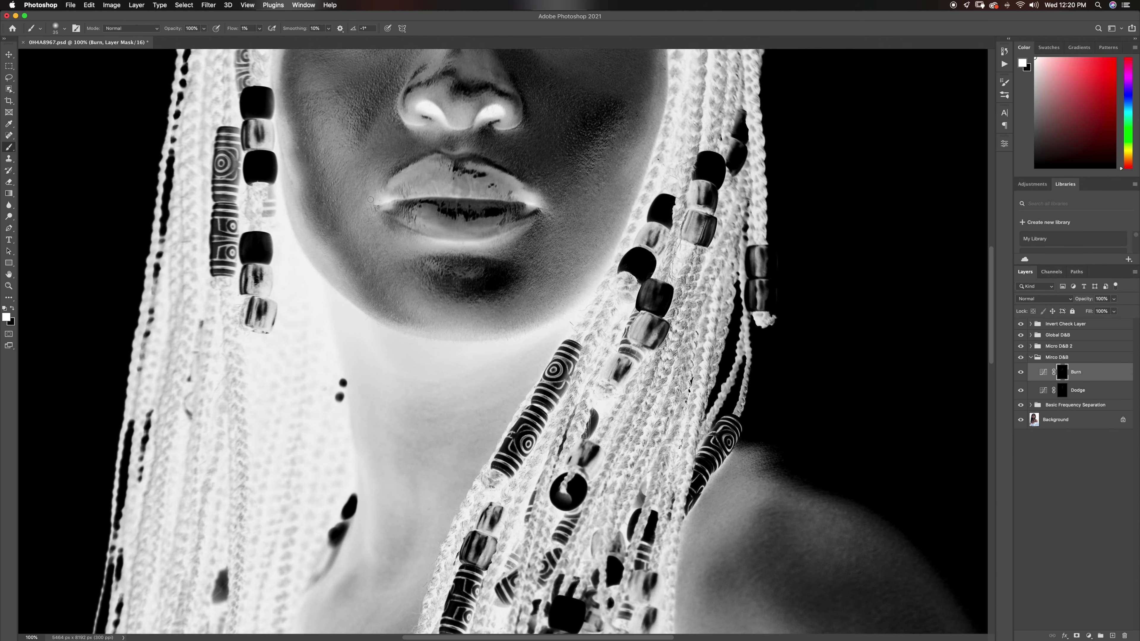
{"action": "key", "text": "bracketright"}
{"action": "key", "text": "bracketright"}
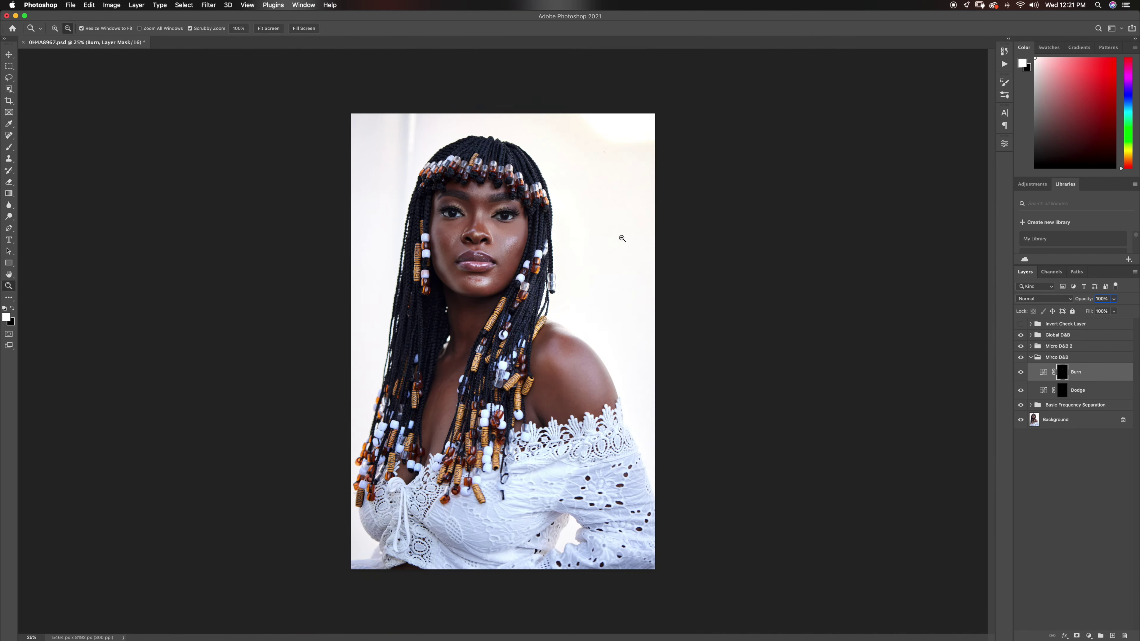
{"action": "key", "text": "super+minus"}
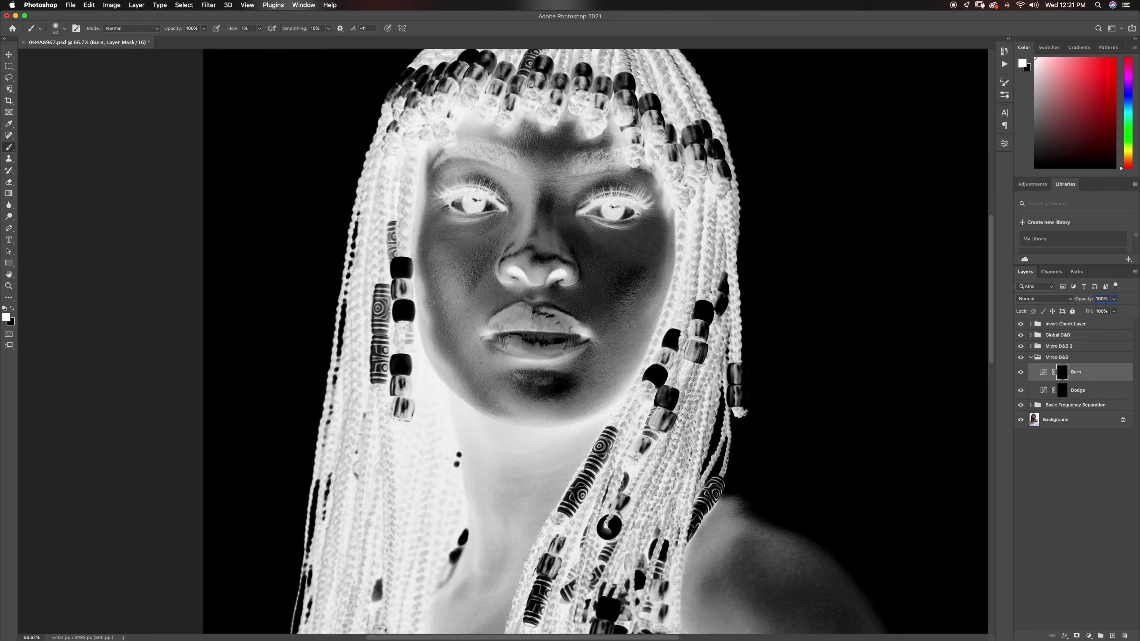
Dodge the cheek on the portrait's left with a smaller brush and compare against the normal view
{"action": "key", "text": "bracketleft"}
{"action": "key", "text": "alt+bracketleft"}
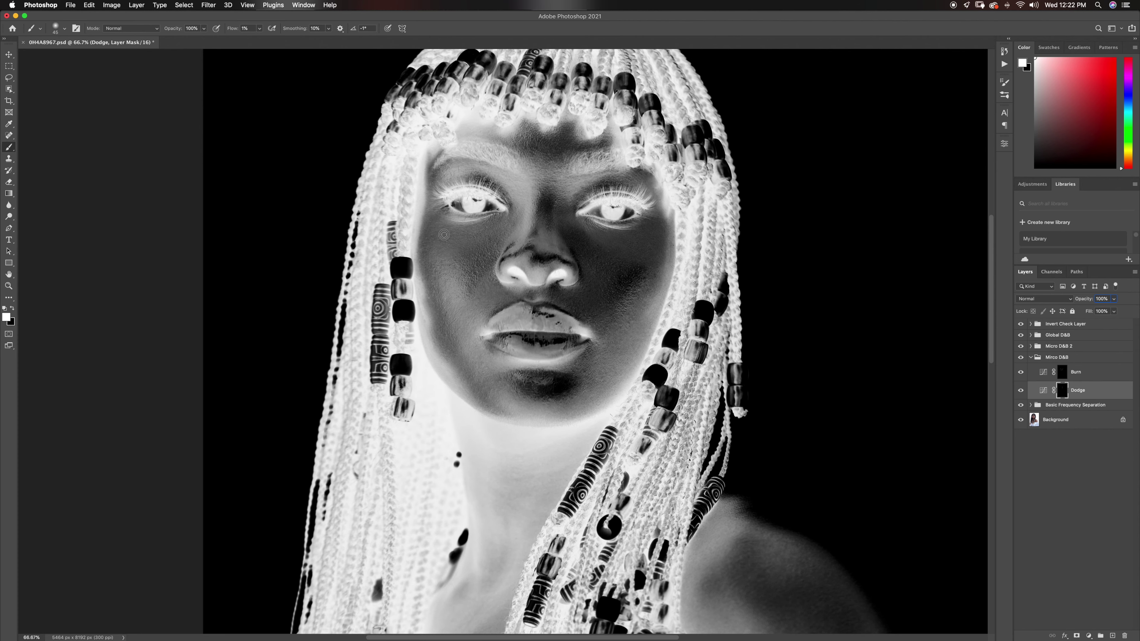
{"action": "left_click", "coordinate": [1021, 323]}
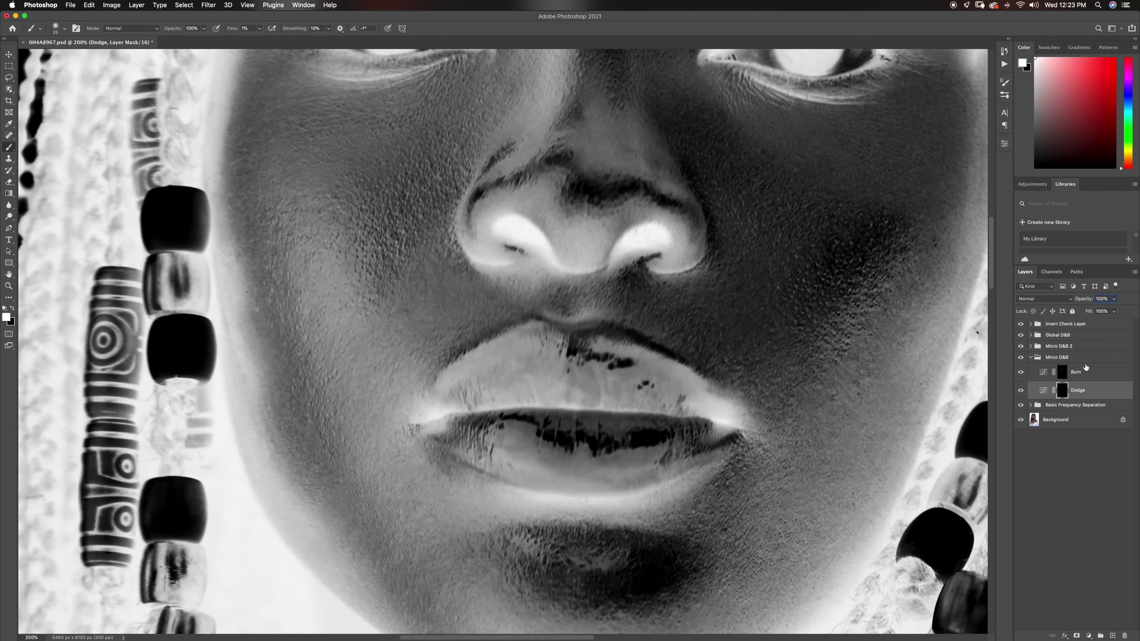
Burn the fine patches around the nose and mouth on the Burn mask with a small brush at 200% zoom
{"action": "left_click", "coordinate": [1086, 369]}
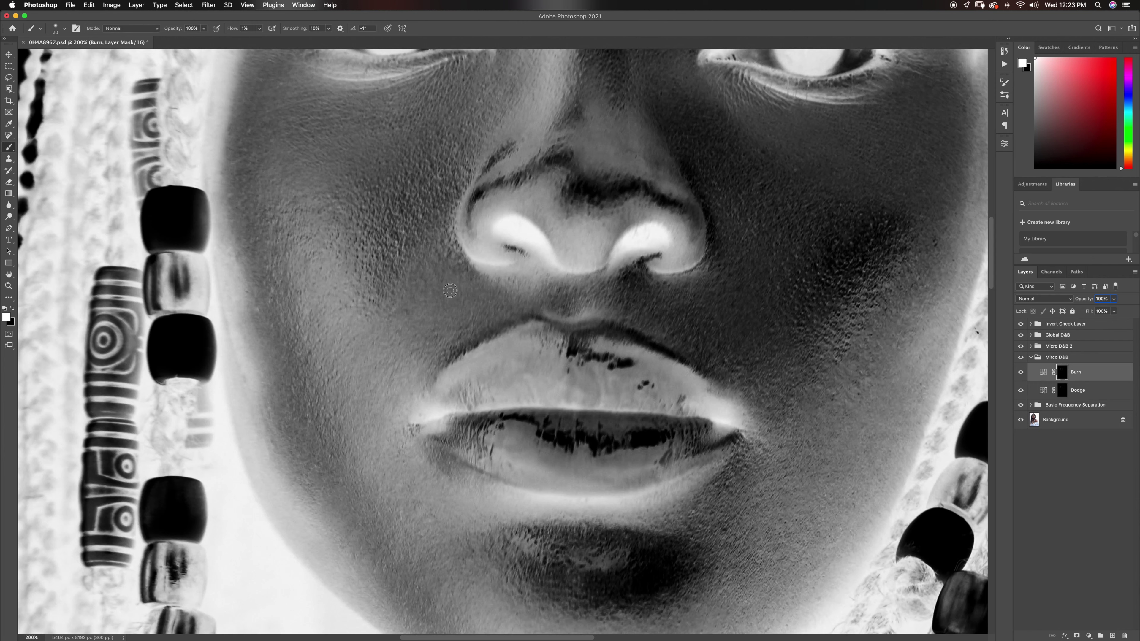
{"action": "key", "text": "bracketleft"}
{"action": "key", "text": "bracketright"}
{"action": "key", "text": "bracketleft"}
{"action": "key", "text": "super+minus"}
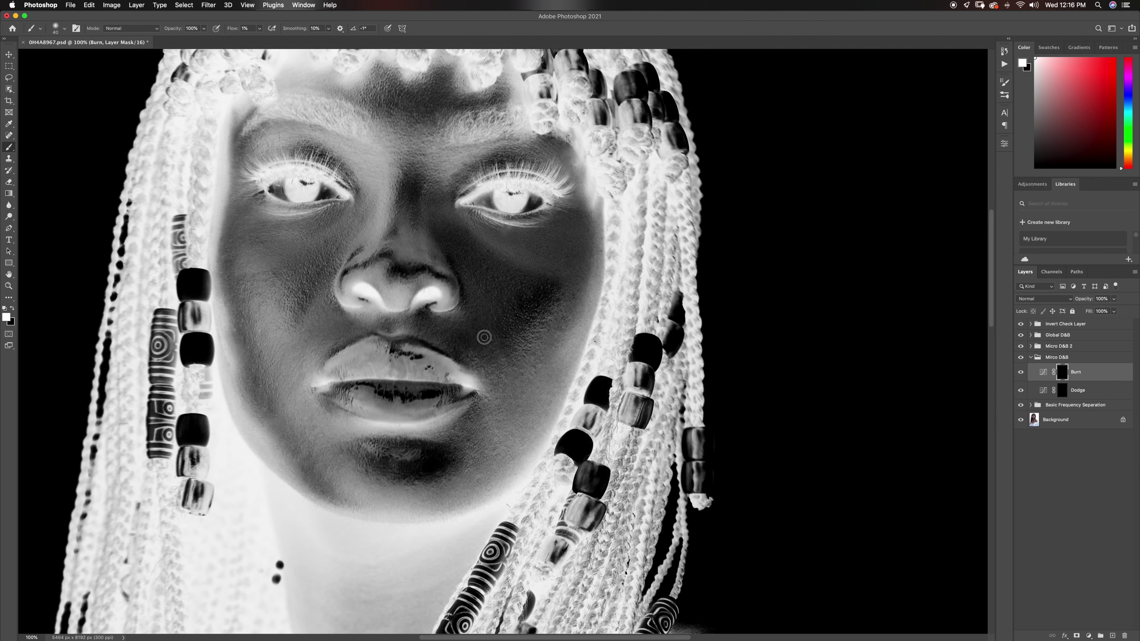
Refine the skin beside the nose and on the portrait's right cheek with smaller brushes on the Burn and Dodge masks
{"action": "key", "text": "bracketleft"}
{"action": "key", "text": "bracketleft"}
{"action": "key", "text": "bracketleft"}
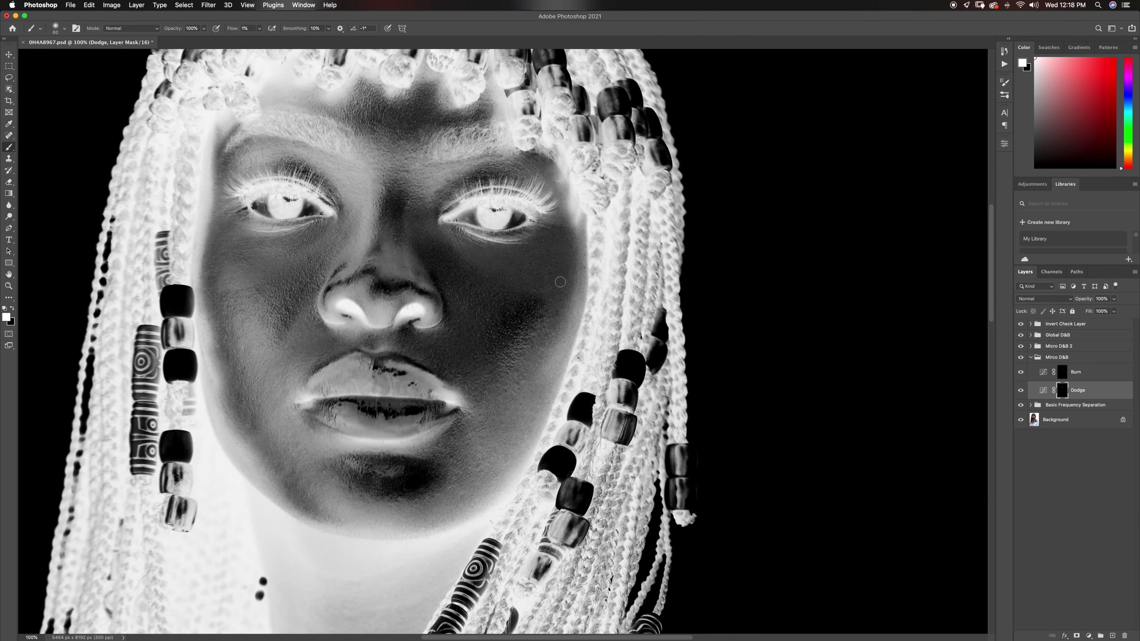
{"action": "key", "text": "bracketleft"}
{"action": "key", "text": "bracketleft"}
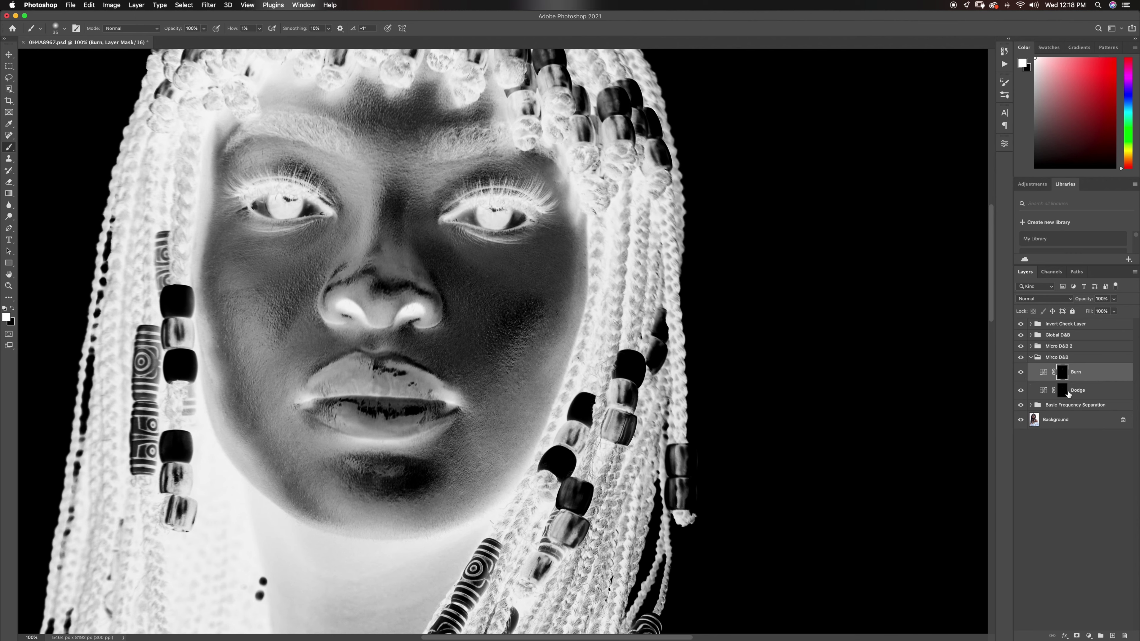
Smooth the tonal transitions on the neck by painting on the Dodge mask and on the Burn mask
{"action": "left_click", "coordinate": [1028, 389]}
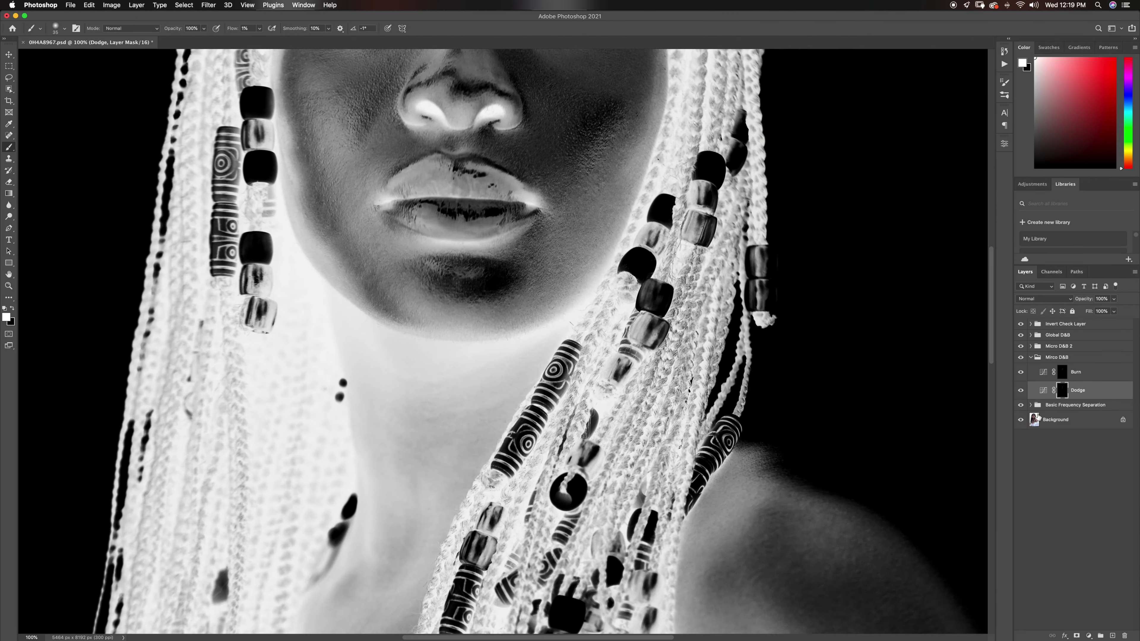
{"action": "key", "text": "alt+bracketright"}
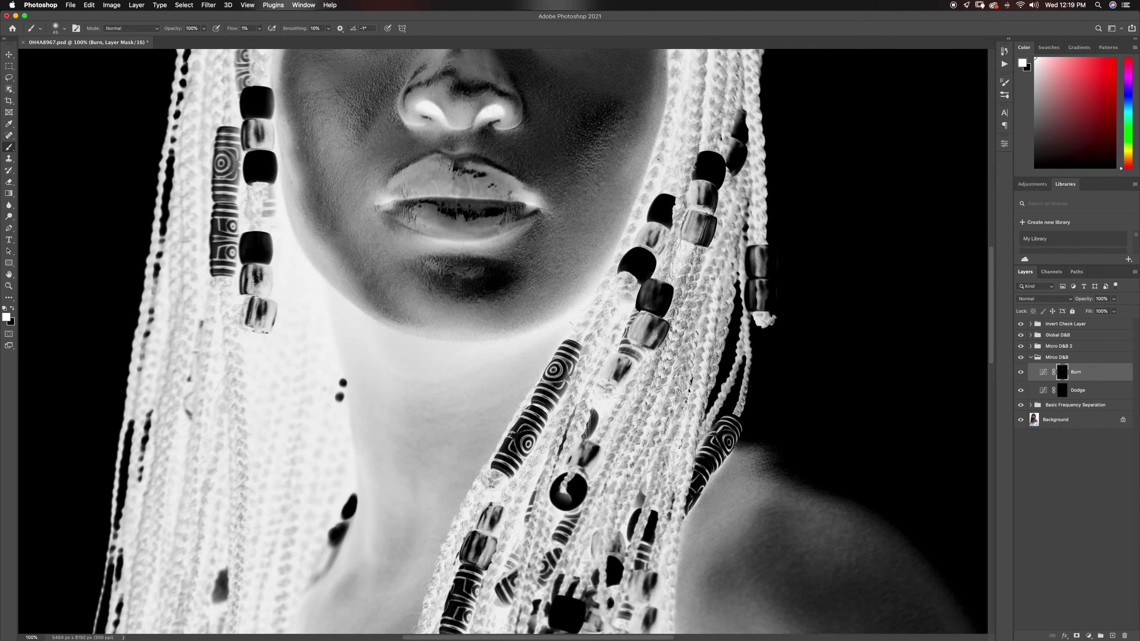
{"action": "key", "text": "bracketright"}
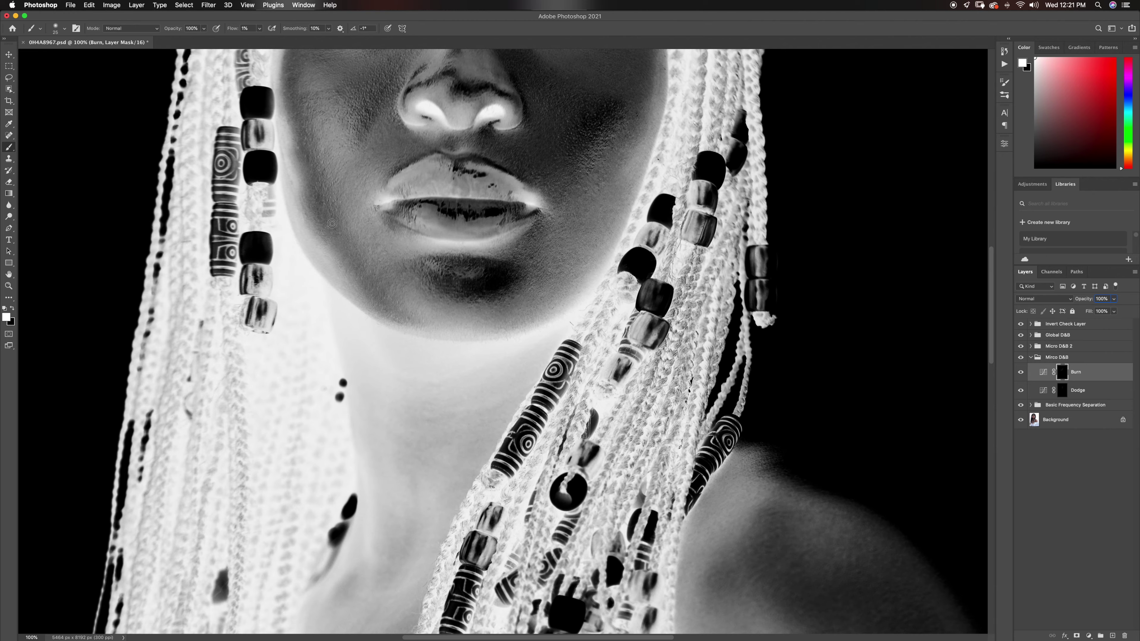
{"action": "key", "text": "bracketleft"}
{"action": "key", "text": "bracketleft"}
Burn and dodge the face at 66.7% zoom, enlarging the brush for the Burn mask and reducing it for Dodge
{"action": "key", "text": "super+minus"}
{"action": "key", "text": "bracketright"}
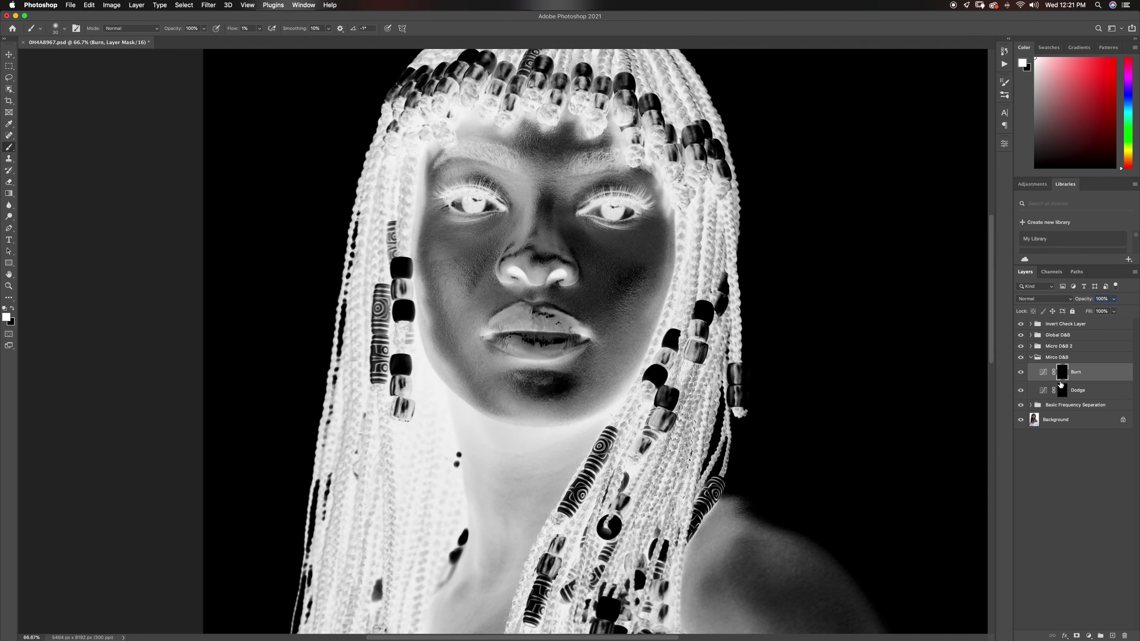
{"action": "key", "text": "bracketright"}
{"action": "left_click", "coordinate": [1078, 390]}
{"action": "key", "text": "bracketleft"}
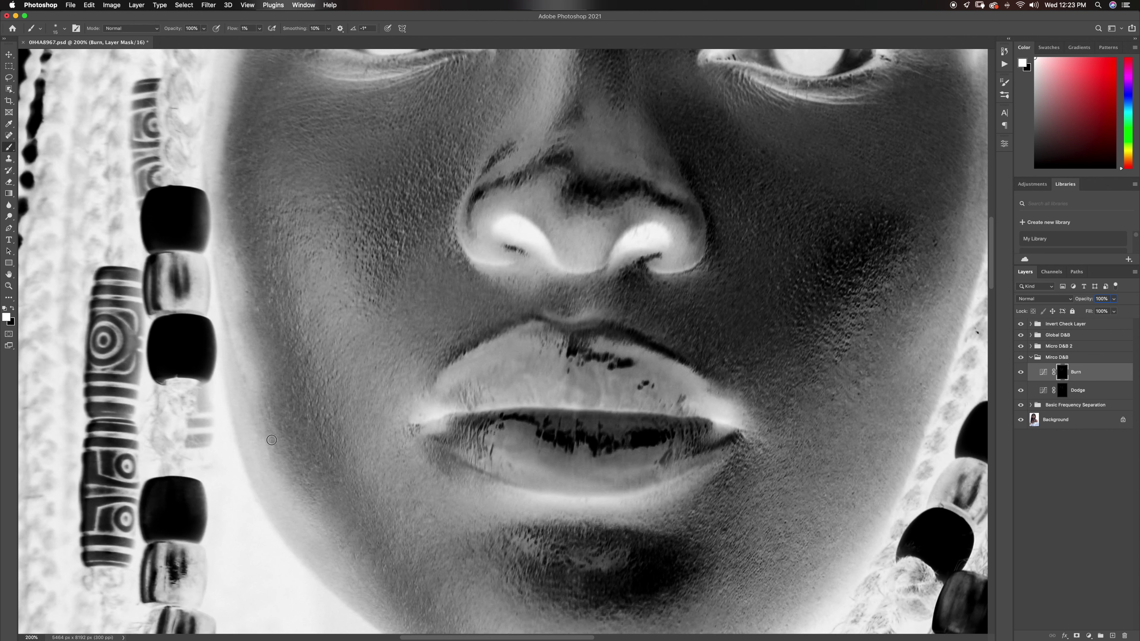
Dodge and burn the lower face close up with a reduced brush, and toggle the Invert Check Layer to compare
{"action": "left_click", "coordinate": [1064, 394]}
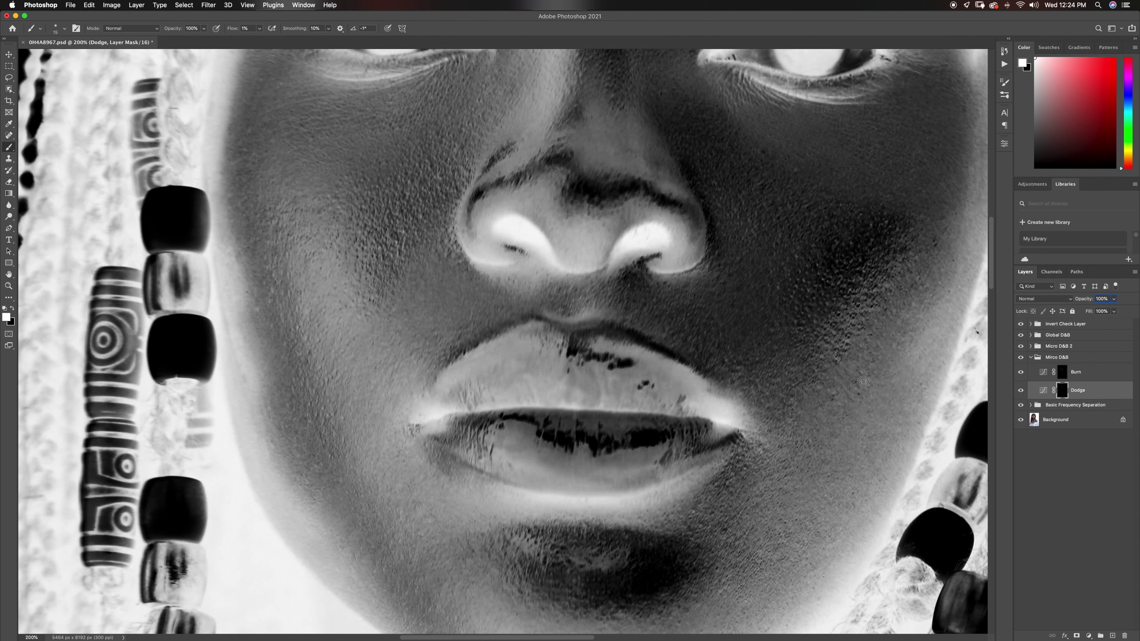
{"action": "left_click", "coordinate": [1062, 372]}
{"action": "key", "text": "bracketleft"}
{"action": "key", "text": "bracketleft"}
{"action": "key", "text": "bracketleft"}
{"action": "left_click", "coordinate": [1021, 323]}
{"action": "left_click", "coordinate": [1020, 324]}
Burn the face close up at 200% zoom from the chin to the eyes on the Burn mask, adjusting the brush size
{"action": "left_click", "coordinate": [1062, 389]}
{"action": "left_click", "coordinate": [1062, 374]}
{"action": "key", "text": "bracketright"}
{"action": "key", "text": "bracketright"}
{"action": "key", "text": "bracketright"}
{"action": "key", "text": "bracketright"}
{"action": "key", "text": "bracketleft"}
{"action": "key", "text": "bracketleft"}
{"action": "key", "text": "bracketleft"}
{"action": "key", "text": "bracketleft"}
{"action": "key", "text": "bracketleft"}
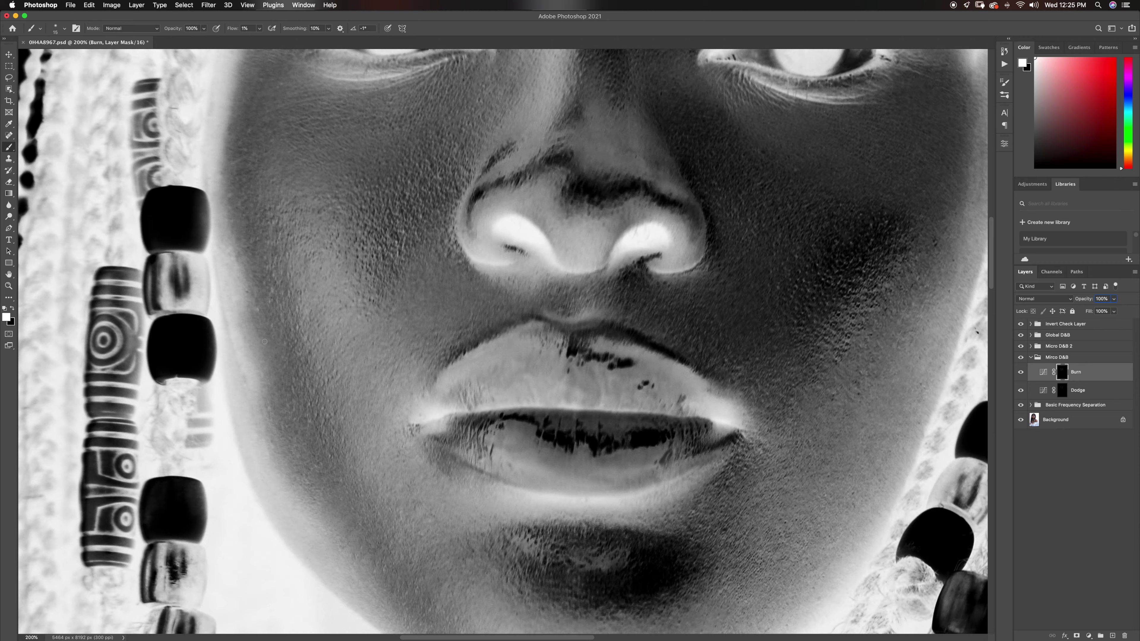
{"action": "key", "text": "bracketleft"}
{"action": "scroll", "coordinate": [403, 293], "scroll_direction": "up", "scroll_amount": 5}
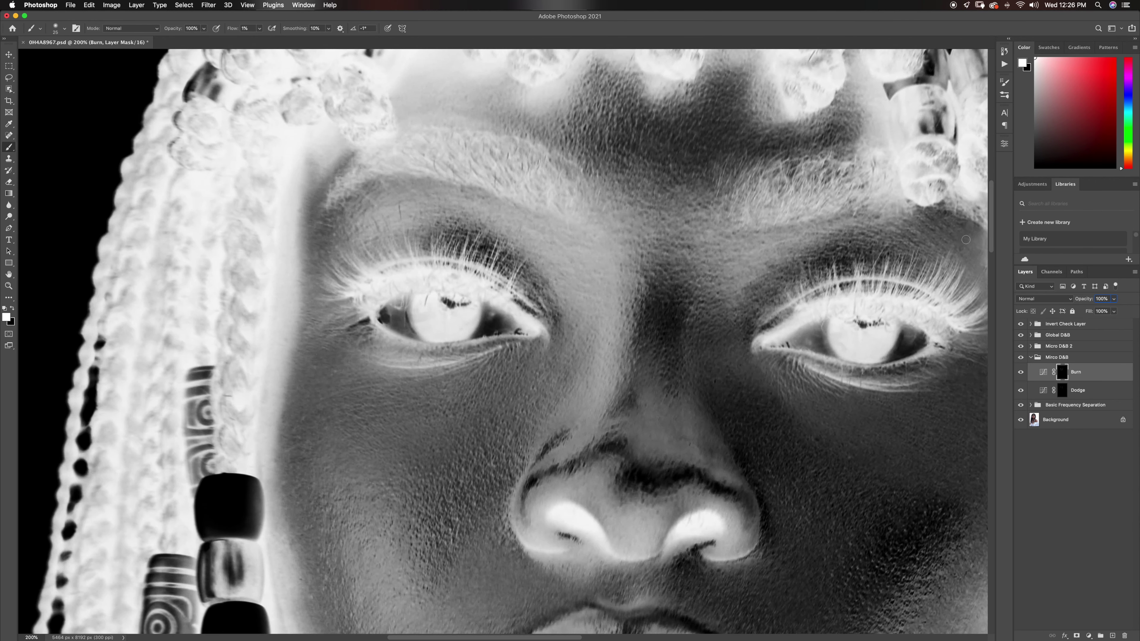
{"action": "key", "text": "bracketleft"}
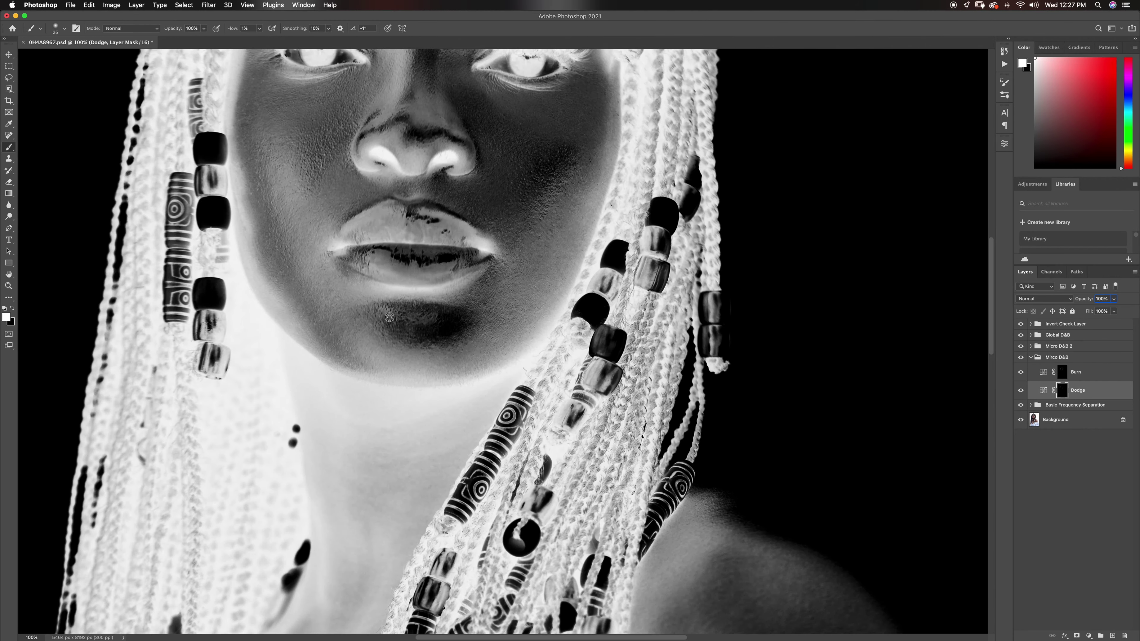
Burn the neck and the whole face at 100% zoom with an enlarged brush on the Burn mask
{"action": "key", "text": "alt+bracketright"}
{"action": "key", "text": "bracketright"}
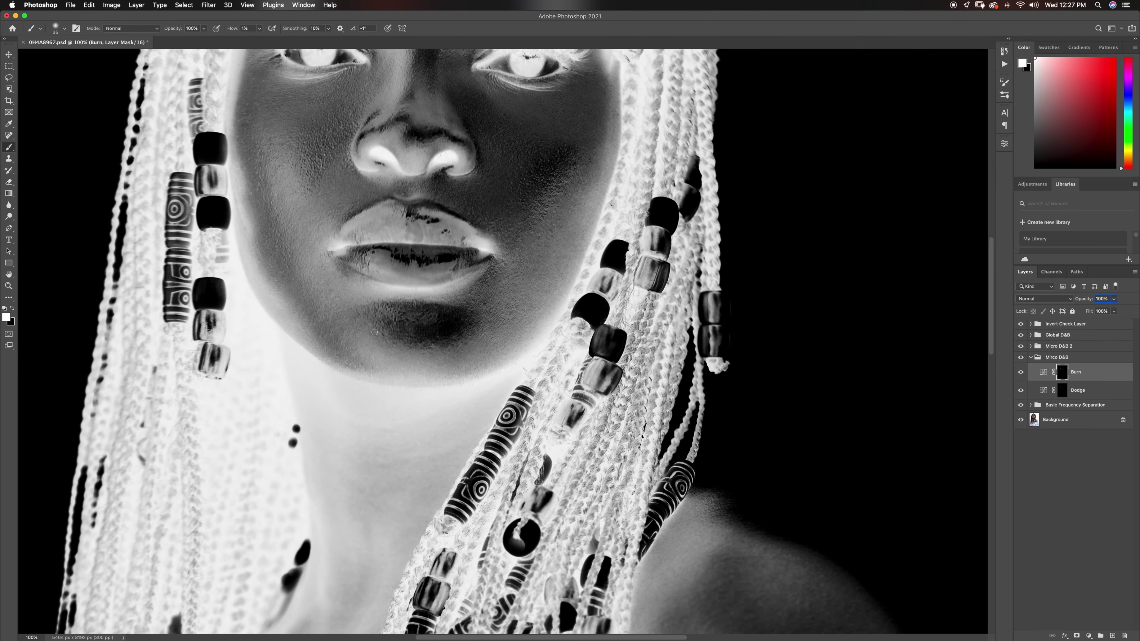
{"action": "key", "text": "bracketright"}
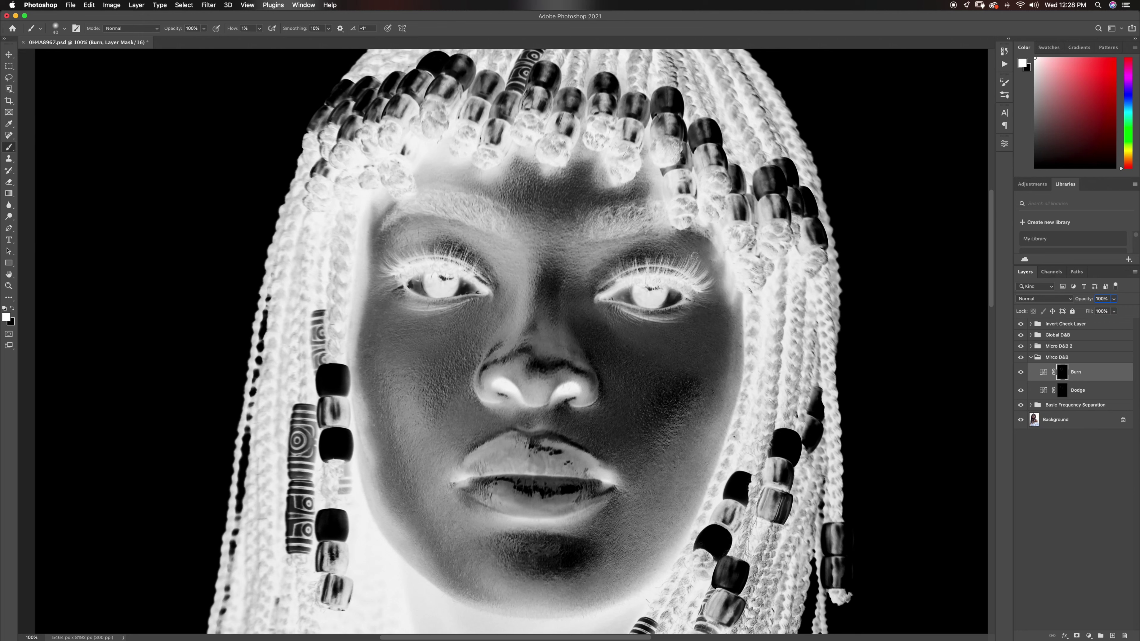
{"action": "key", "text": "bracketleft"}
{"action": "key", "text": "bracketright"}
{"action": "key", "text": "bracketright"}
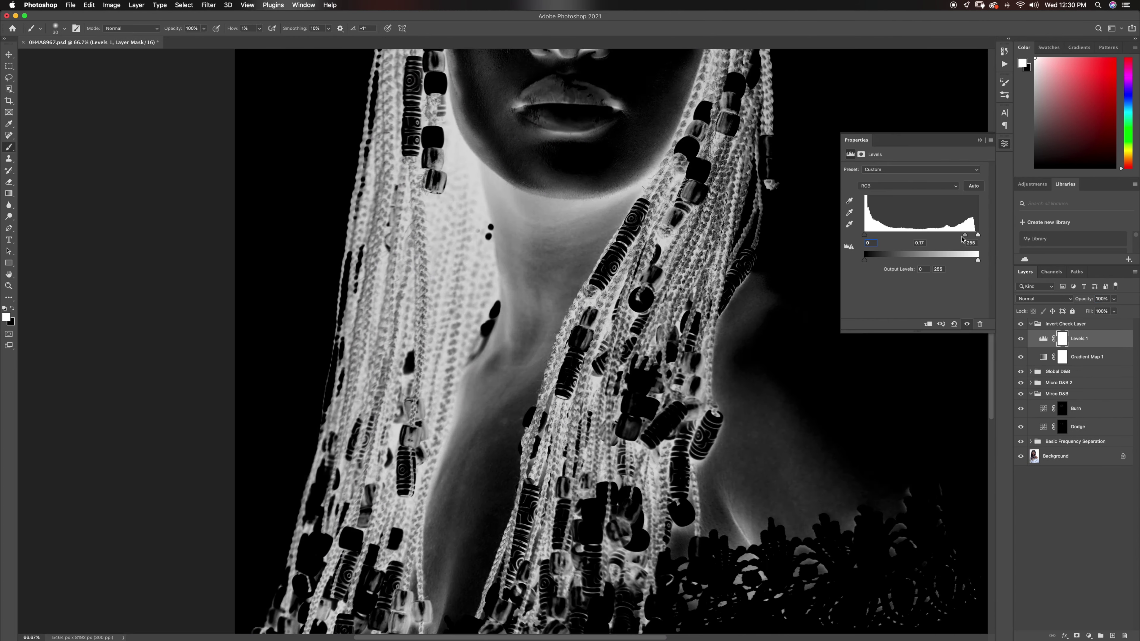
Lower the white input level of Levels 1, retouch the neck on the Burn and Dodge masks, and toggle the Invert Check Layer
{"action": "left_click_drag", "start_coordinate": [977, 235], "coordinate": [971, 236]}
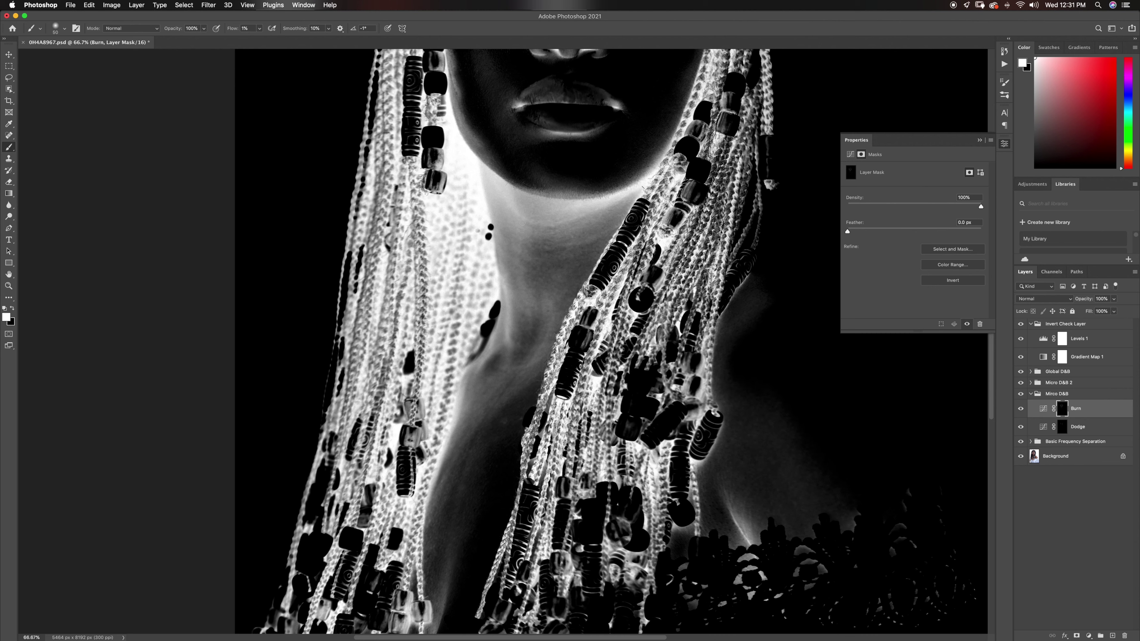
{"action": "key", "text": "bracketright"}
{"action": "key", "text": "alt+bracketleft"}
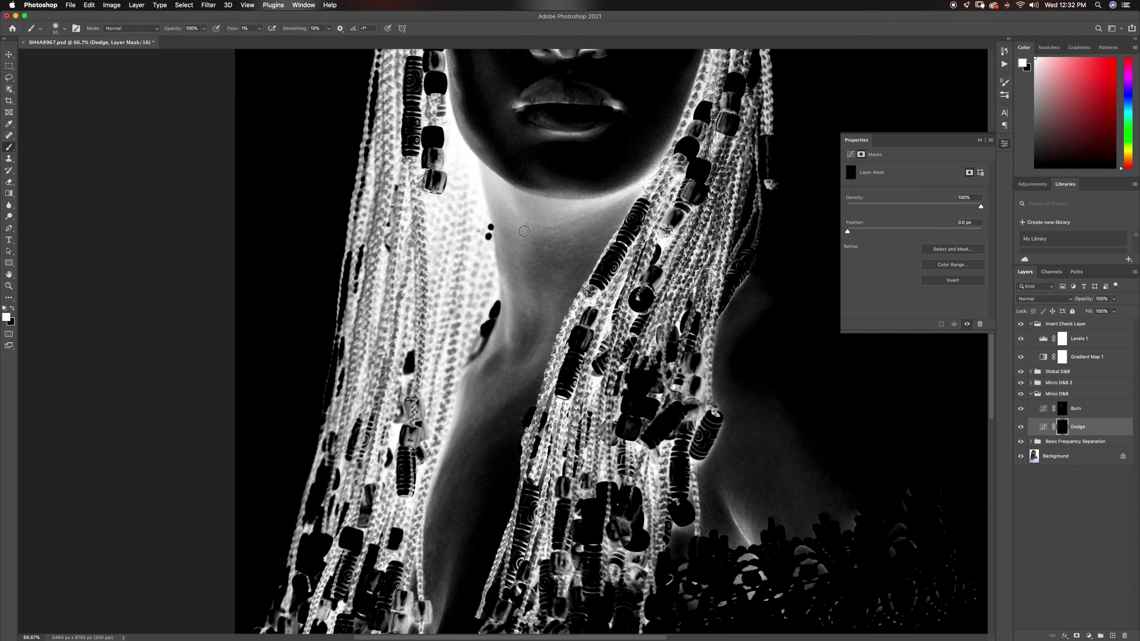
{"action": "left_click", "coordinate": [1021, 324]}
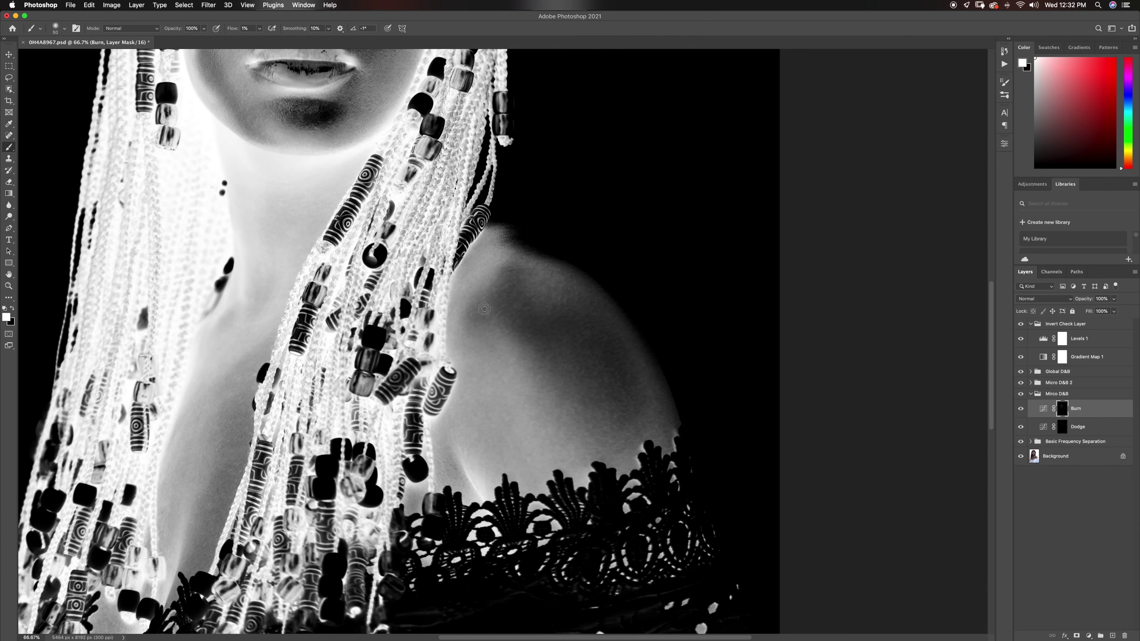
Burn the tonal transitions on the bare shoulder at 66.7% zoom with a reduced brush
{"action": "key", "text": "bracketleft"}
{"action": "key", "text": "bracketleft"}
{"action": "key", "text": "bracketleft"}
{"action": "key", "text": "bracketleft"}
{"action": "key", "text": "bracketleft"}
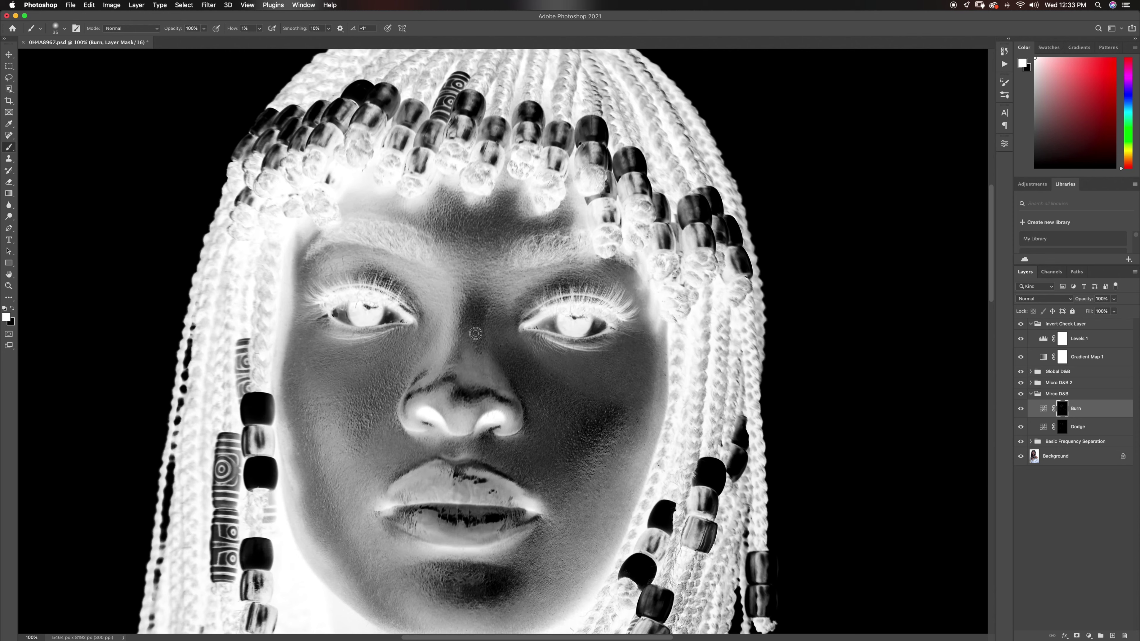
Even out the face at 100% zoom on the Burn mask with a resized brush, and switch to the Dodge mask
{"action": "key", "text": "bracketright"}
{"action": "key", "text": "bracketright"}
{"action": "scroll", "coordinate": [323, 281], "scroll_direction": "down", "scroll_amount": 4}
{"action": "key", "text": "bracketleft"}
{"action": "key", "text": "alt+bracketleft"}
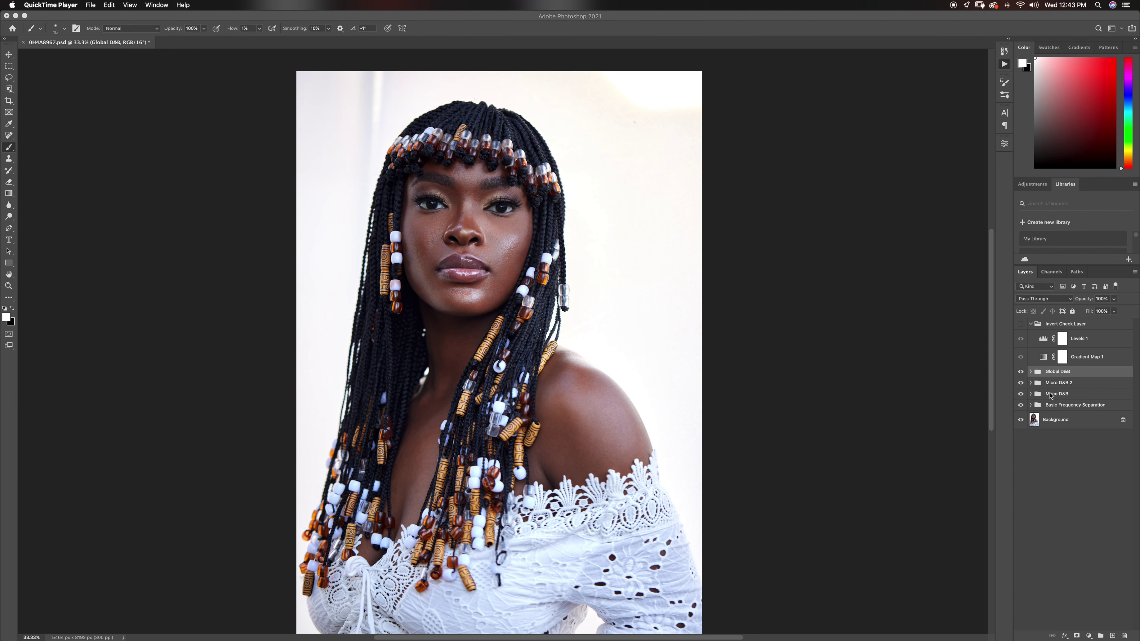
Toggle the Mirco D&B and Basic Frequency Separation groups to compare, and hide the Micro D&B 2 group
{"action": "left_click", "coordinate": [1054, 383]}
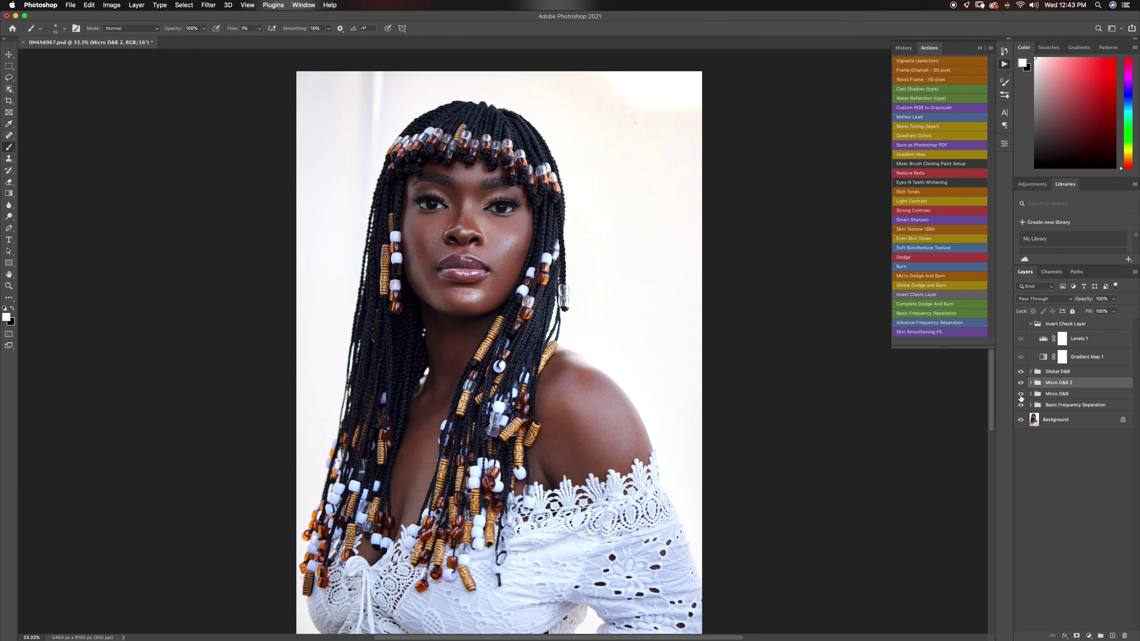
{"action": "left_click_drag", "start_coordinate": [1020, 395], "coordinate": [1021, 405]}
{"action": "left_click_drag", "start_coordinate": [1018, 415], "coordinate": [1022, 396]}
{"action": "left_click", "coordinate": [1021, 384]}
Move the hidden Micro D&B 2 group above the Global D&B group and collapse both groups
{"action": "left_click_drag", "start_coordinate": [1053, 384], "coordinate": [1050, 368]}
{"action": "key", "text": "BackSpace"}
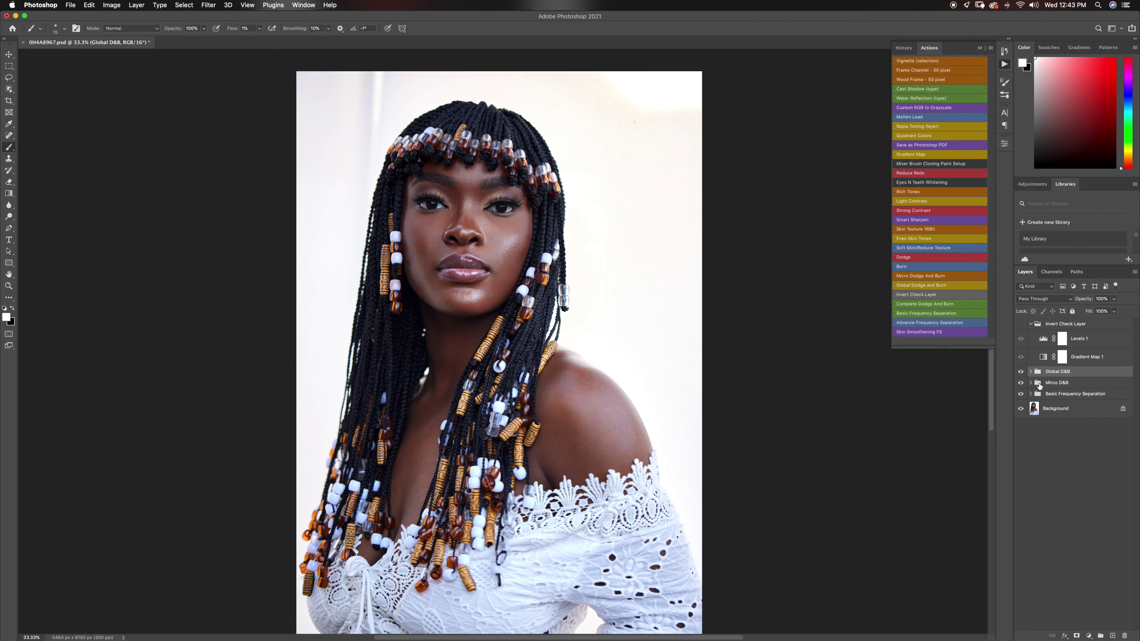
{"action": "left_click", "coordinate": [1030, 372]}
{"action": "left_click_drag", "start_coordinate": [1060, 383], "coordinate": [1050, 369]}
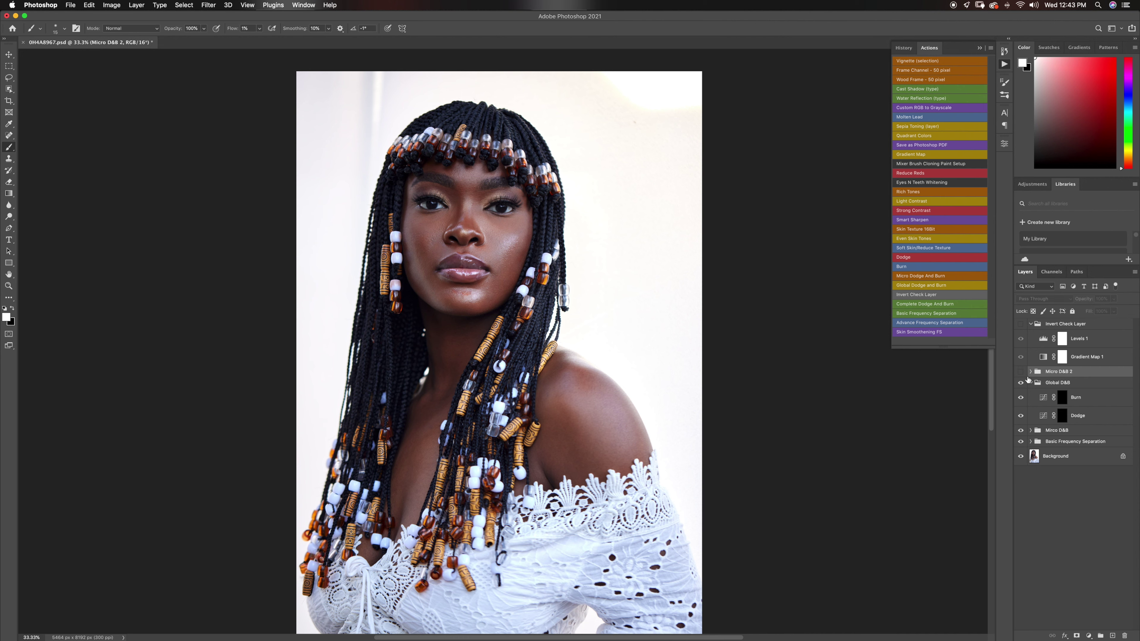
{"action": "left_click", "coordinate": [1031, 372]}
{"action": "left_click", "coordinate": [1031, 371]}
{"action": "left_click", "coordinate": [1031, 383]}
{"action": "left_click", "coordinate": [1021, 372]}
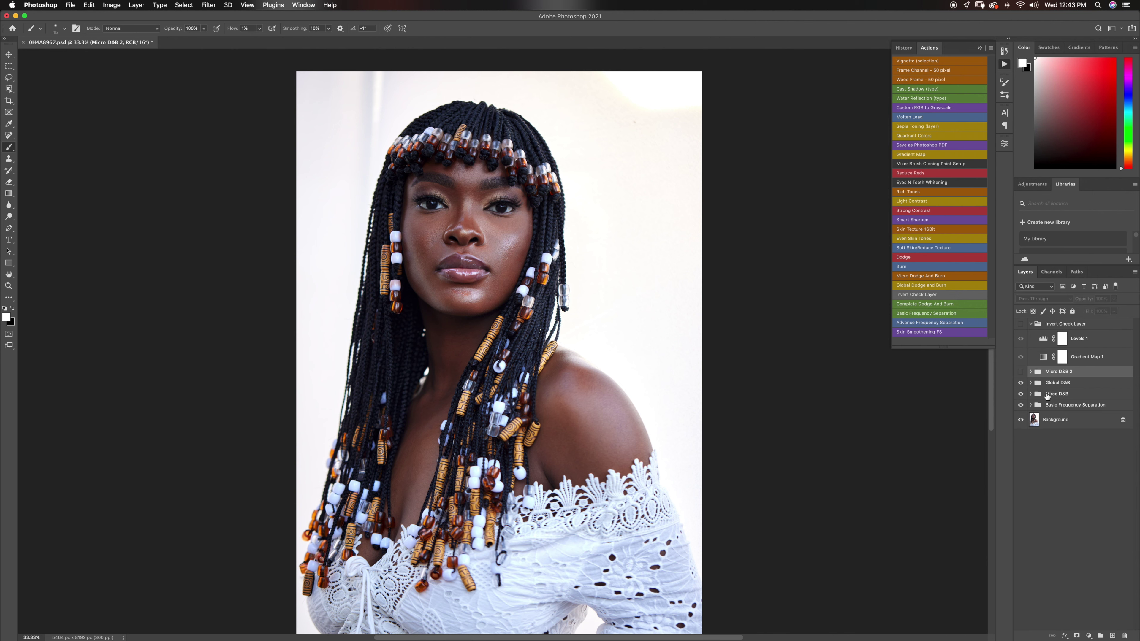
Merge the Basic Frequency Separation group into a single layer and rename it BFS
{"action": "left_click", "coordinate": [1051, 406]}
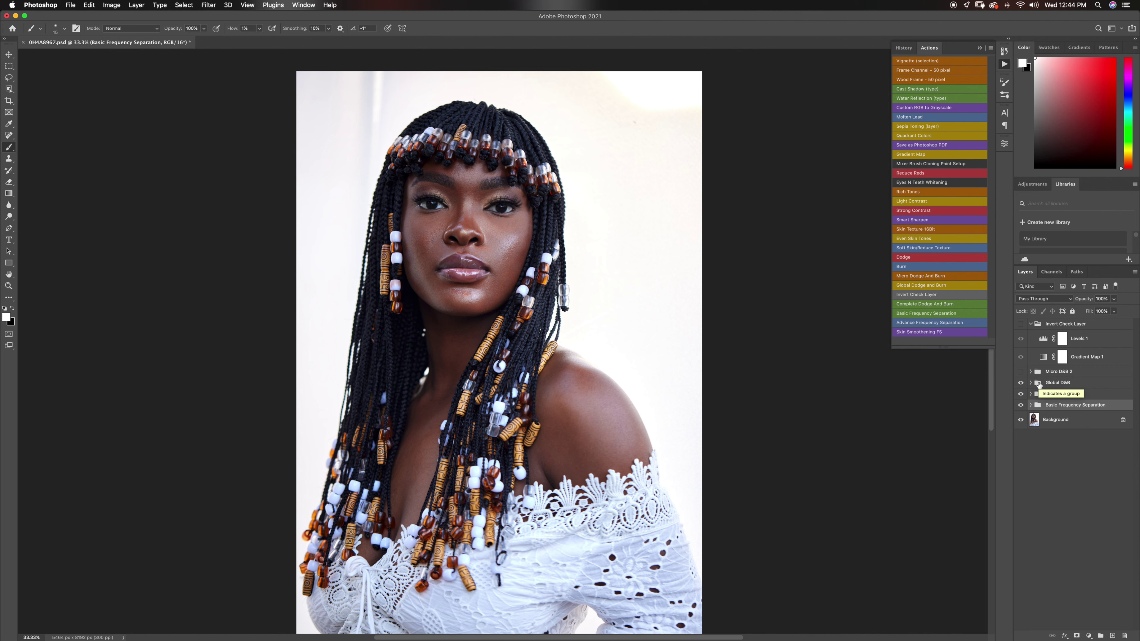
{"action": "key", "text": "super+e"}
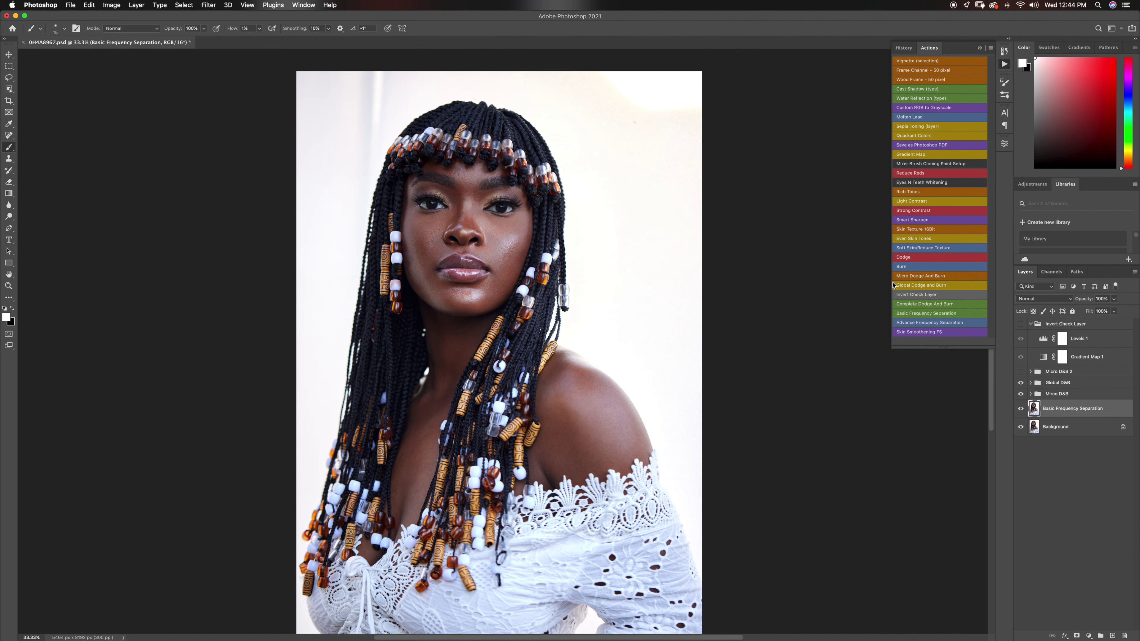
{"action": "double_click", "coordinate": [1048, 411]}
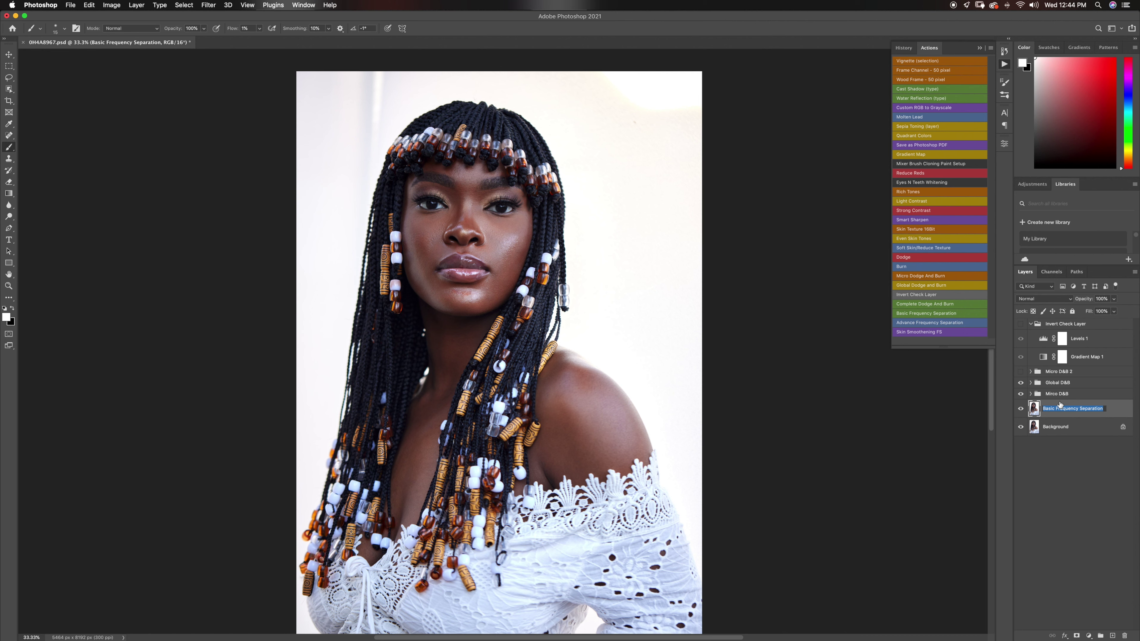
{"action": "type", "text": "BFS"}
{"action": "key", "text": "Return"}
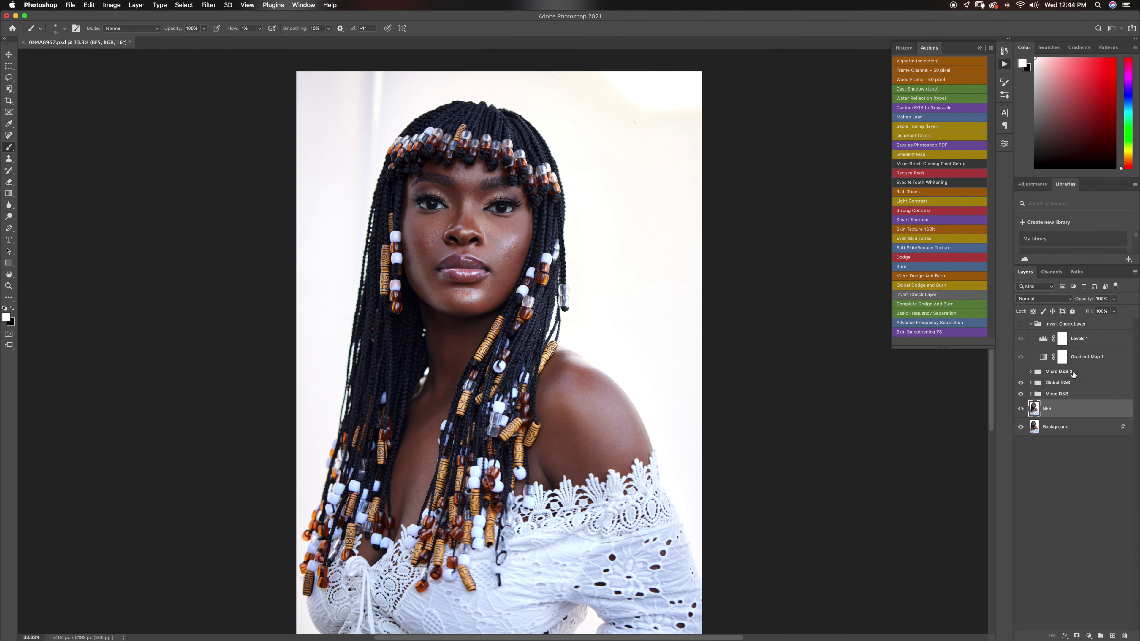
Hide the Global D&B group and stamp all visible layers into a new layer above the Mirco D&B group
{"action": "left_click", "coordinate": [1021, 382]}
{"action": "left_click", "coordinate": [1054, 395]}
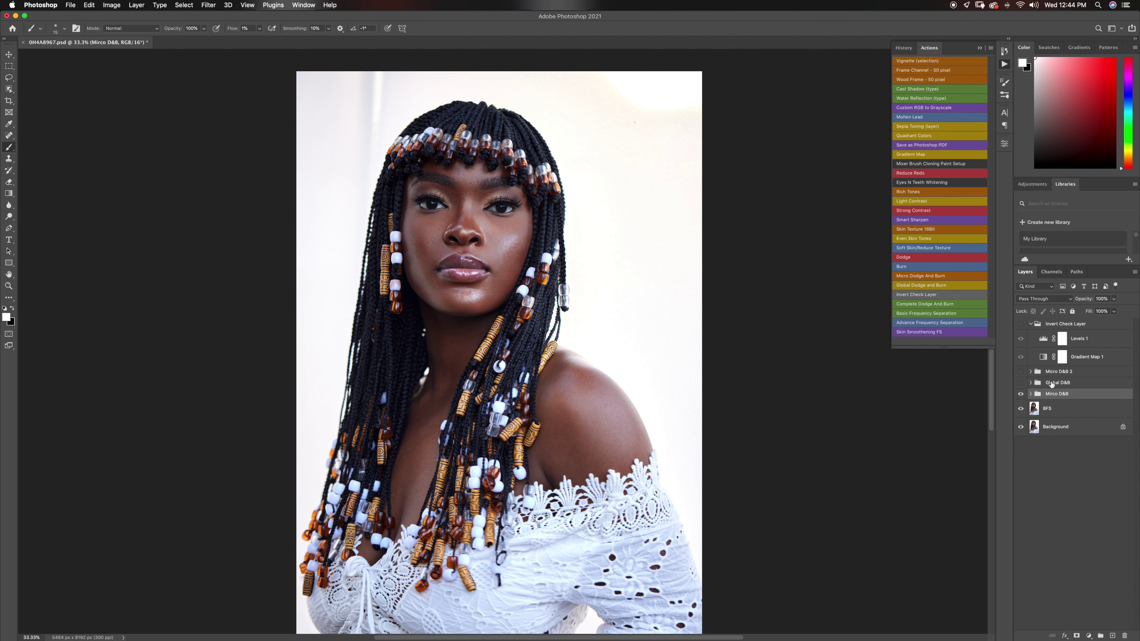
{"action": "key", "text": "super+alt+shift+e"}
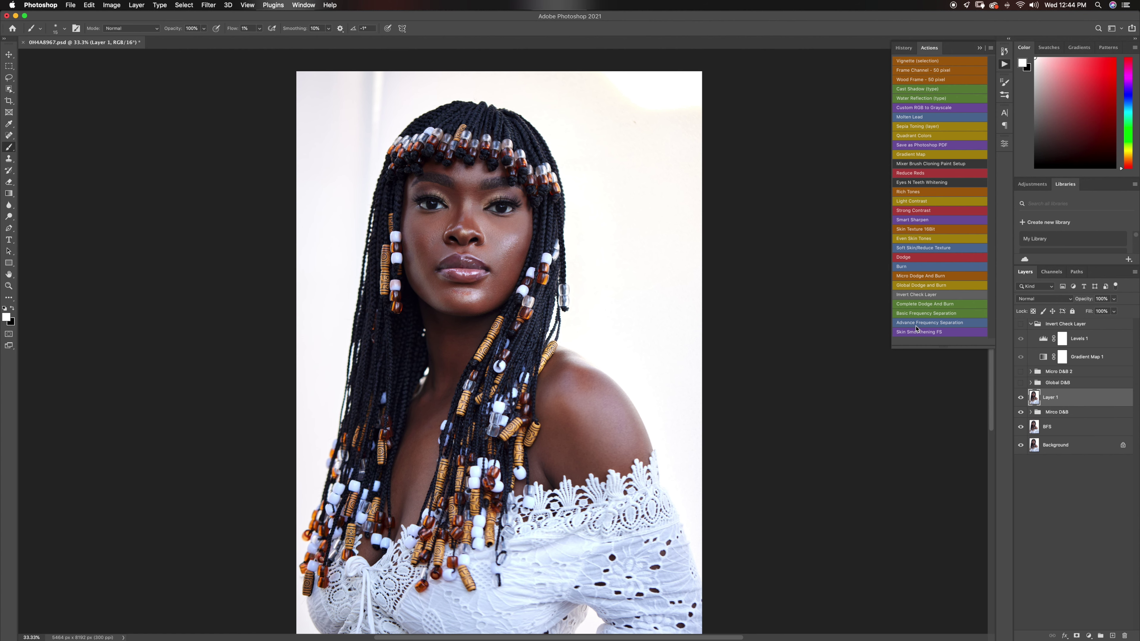
{"action": "left_click", "coordinate": [914, 323]}
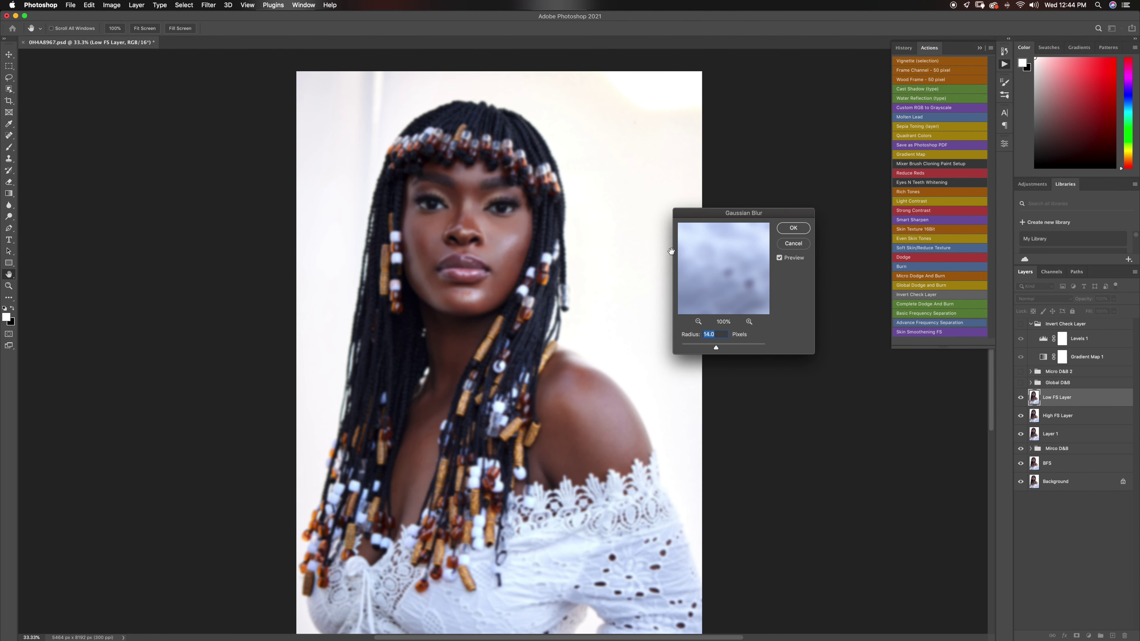
{"action": "type", "text": "10"}
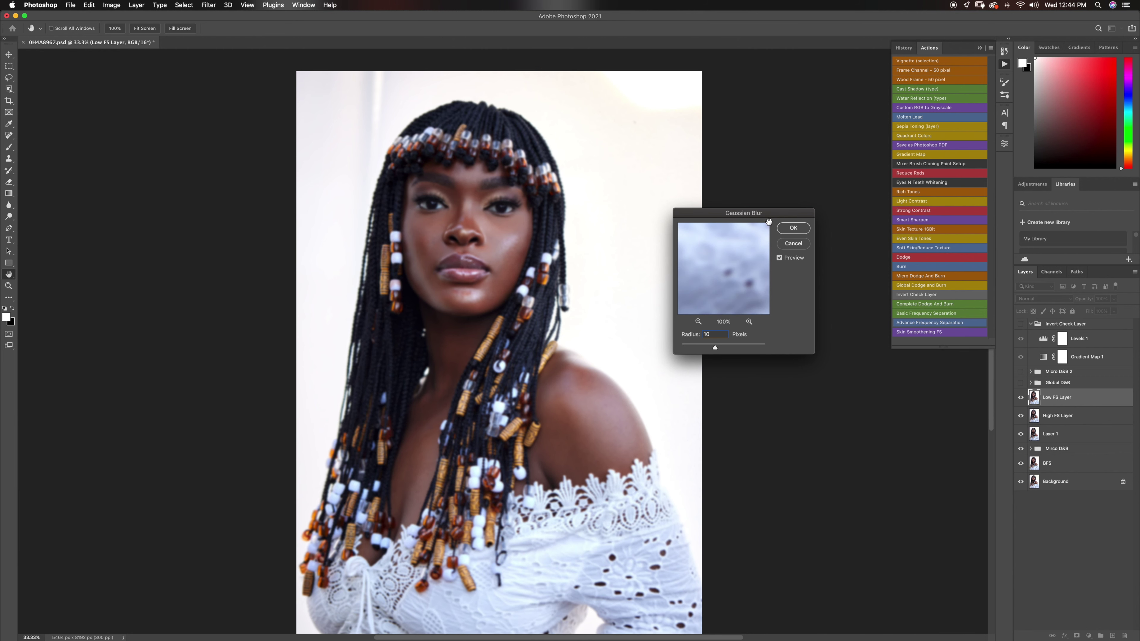
{"action": "type", "text": "0"}
{"action": "left_click", "coordinate": [792, 229]}
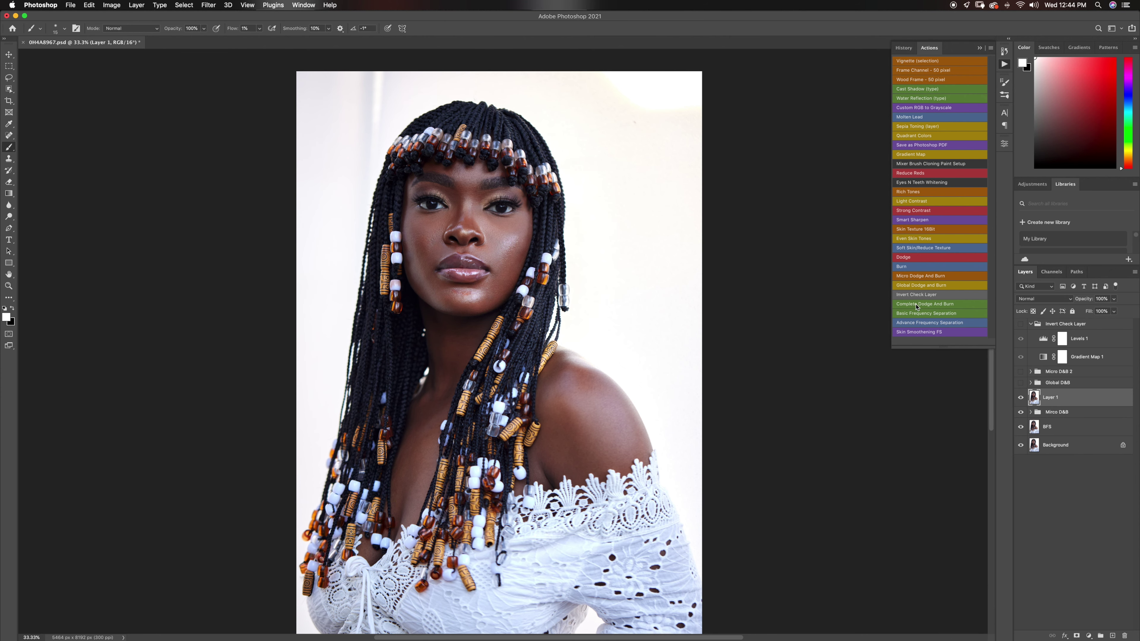
Run the Advance Frequency Separation action on Layer 1 with a Gaussian Blur radius of 10 pixels, and expand its group
{"action": "left_click", "coordinate": [905, 325]}
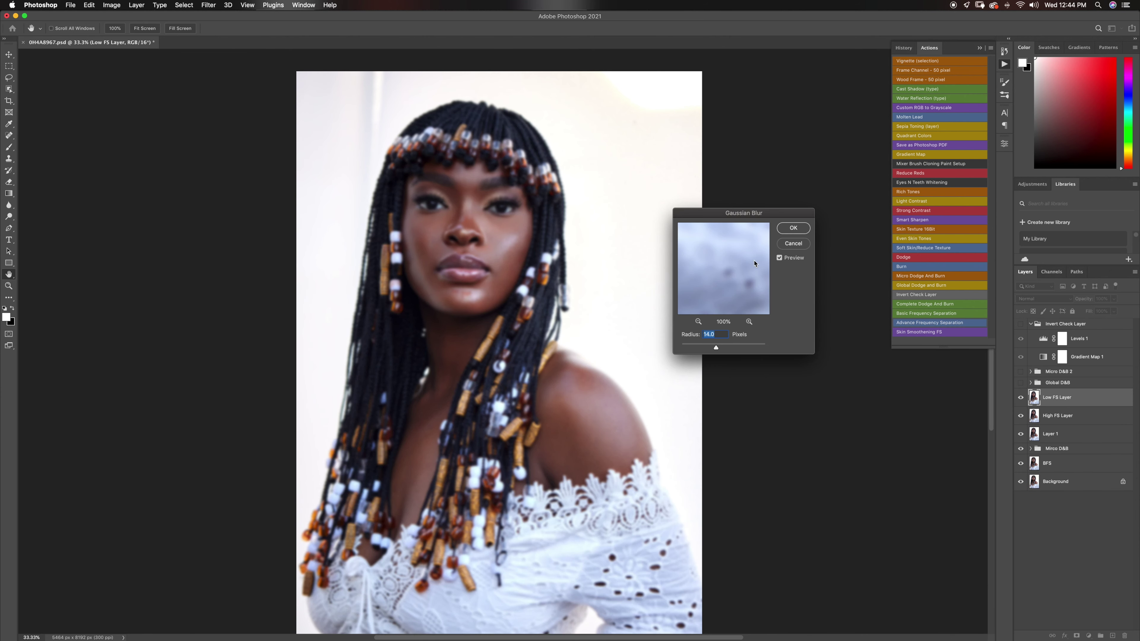
{"action": "type", "text": "10"}
{"action": "left_click", "coordinate": [792, 229]}
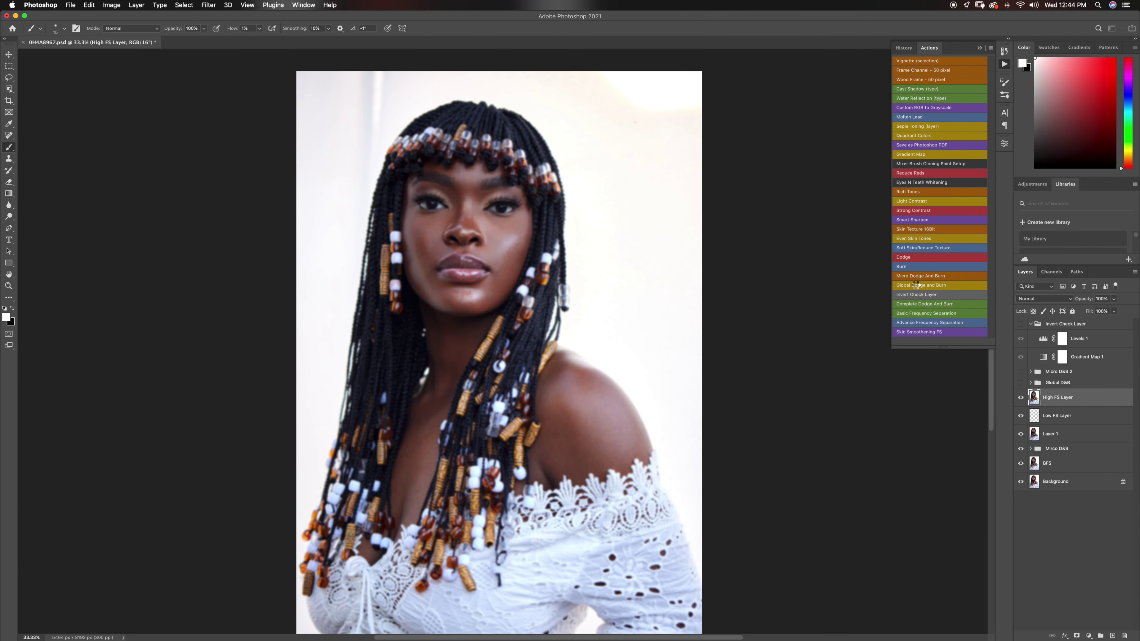
{"action": "left_click", "coordinate": [1031, 395]}
Blend the skin tones on the Low FS Layer copy with the Mixer Brush at varying sizes, and toggle the frequency separation group to compare
{"action": "left_click", "coordinate": [1061, 444]}
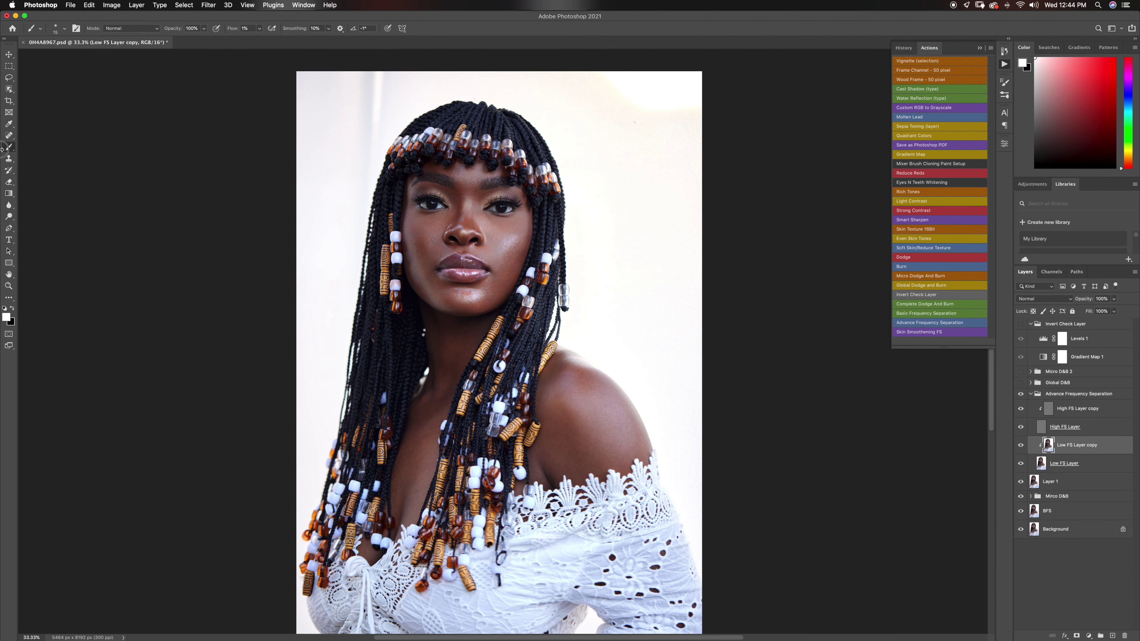
{"action": "left_click_drag", "start_coordinate": [11, 148], "coordinate": [41, 173]}
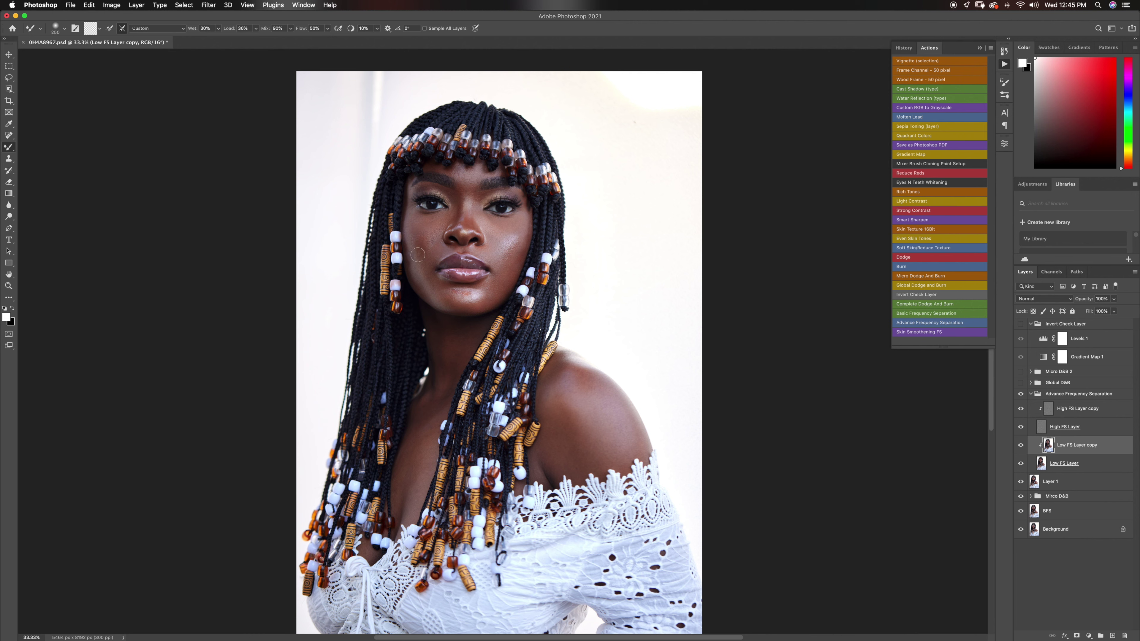
{"action": "key", "text": "]"}
{"action": "key", "text": "bracketleft"}
{"action": "key", "text": "bracketleft"}
{"action": "key", "text": "bracketleft"}
{"action": "key", "text": "bracketright"}
{"action": "key", "text": "bracketleft"}
{"action": "key", "text": "bracketleft"}
{"action": "key", "text": "bracketright"}
{"action": "key", "text": "bracketright"}
{"action": "key", "text": "bracketright"}
{"action": "key", "text": "bracketright"}
{"action": "key", "text": "bracketleft"}
{"action": "key", "text": "bracketleft"}
{"action": "key", "text": "bracketright"}
{"action": "key", "text": "bracketright"}
{"action": "key", "text": "bracketleft"}
{"action": "key", "text": "bracketleft"}
{"action": "key", "text": "bracketright"}
{"action": "key", "text": "bracketright"}
{"action": "key", "text": "bracketright"}
{"action": "key", "text": "bracketleft"}
{"action": "key", "text": "bracketleft"}
{"action": "key", "text": "bracketleft"}
{"action": "key", "text": "bracketleft"}
{"action": "key", "text": "bracketleft"}
{"action": "key", "text": "bracketright"}
{"action": "key", "text": "bracketright"}
{"action": "key", "text": "bracketright"}
{"action": "left_click", "coordinate": [452, 192]}
{"action": "key", "text": "bracketleft"}
{"action": "left_click", "coordinate": [1020, 394]}
{"action": "left_click", "coordinate": [1020, 395]}
{"action": "left_click", "coordinate": [1021, 398]}
Continue smoothing the cheek and face tones with a resized Mixer Brush, and compare with the Advance Frequency Separation group hidden
{"action": "key", "text": "bracketleft"}
{"action": "key", "text": "bracketleft"}
{"action": "key", "text": "bracketright"}
{"action": "key", "text": "bracketright"}
{"action": "mouse_move", "coordinate": [422, 235]}
{"action": "left_mouse_down"}
{"action": "mouse_move", "coordinate": [414, 211]}
{"action": "mouse_move", "coordinate": [422, 235]}
{"action": "left_mouse_up"}
{"action": "key", "text": "bracketright"}
{"action": "key", "text": "bracketleft"}
{"action": "key", "text": "bracketright"}
{"action": "key", "text": "bracketright"}
{"action": "key", "text": "bracketleft"}
{"action": "key", "text": "bracketleft"}
{"action": "key", "text": "bracketleft"}
{"action": "key", "text": "bracketright"}
{"action": "key", "text": "bracketright"}
{"action": "key", "text": "bracketleft"}
{"action": "key", "text": "bracketleft"}
{"action": "key", "text": "bracketright"}
{"action": "left_click", "coordinate": [1020, 396]}
{"action": "left_click", "coordinate": [1022, 396]}
{"action": "left_click", "coordinate": [1022, 396]}
Clone clean skin texture over the rough patch below the lower lip on the High FS Layer copy at 200% zoom
{"action": "left_click", "coordinate": [1059, 417]}
{"action": "key", "text": "z"}
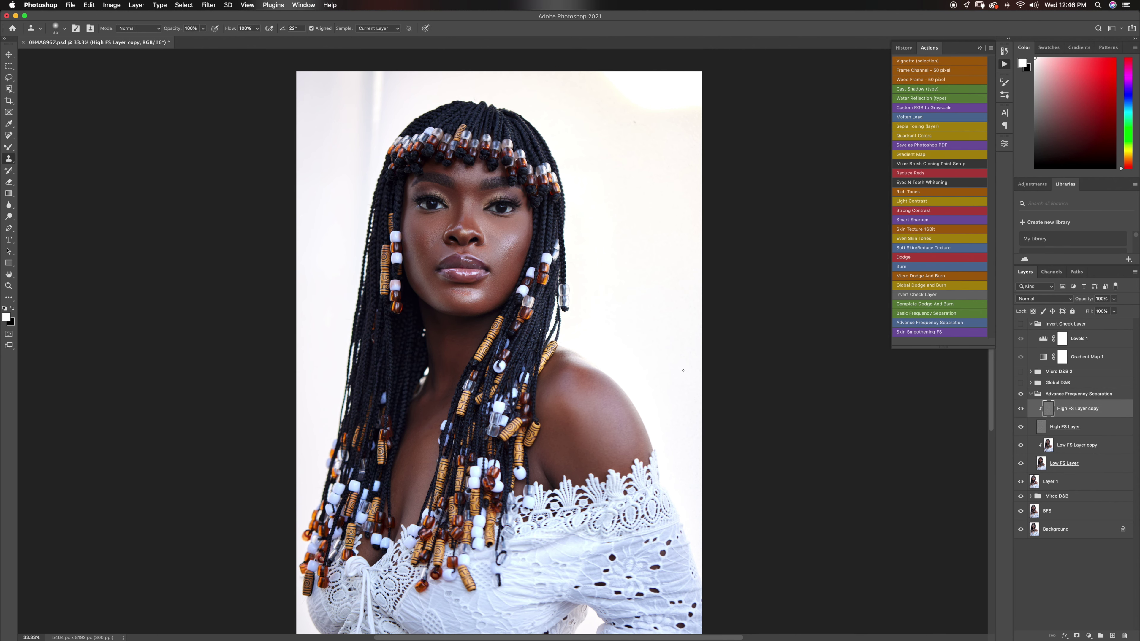
{"action": "left_click", "coordinate": [474, 290]}
{"action": "left_click", "coordinate": [475, 291]}
{"action": "left_click", "coordinate": [474, 291]}
{"action": "left_click", "coordinate": [475, 291]}
{"action": "key", "text": "s"}
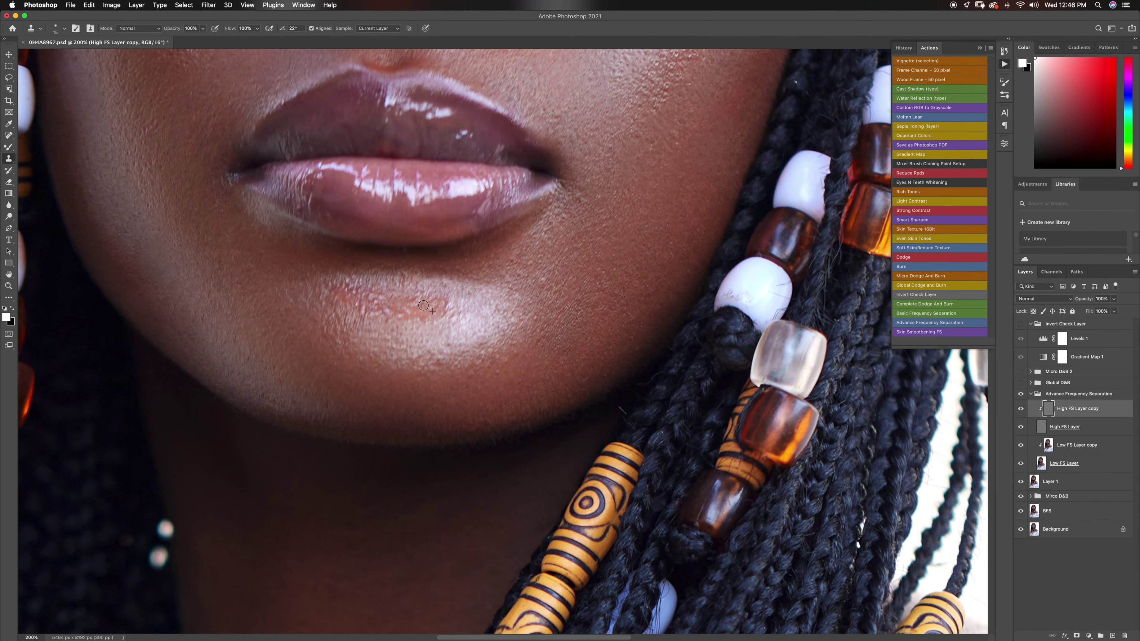
{"action": "left_click", "coordinate": [415, 312], "text": "alt"}
{"action": "left_click", "coordinate": [402, 314]}
{"action": "mouse_move", "coordinate": [400, 316]}
{"action": "left_mouse_down"}
{"action": "mouse_move", "coordinate": [421, 305]}
{"action": "mouse_move", "coordinate": [445, 321]}
{"action": "mouse_move", "coordinate": [454, 312]}
{"action": "mouse_move", "coordinate": [423, 309]}
{"action": "mouse_move", "coordinate": [463, 291]}
{"action": "left_mouse_up"}
{"action": "left_click", "coordinate": [427, 329], "text": "alt"}
{"action": "left_click", "coordinate": [423, 310], "text": "alt"}
Clone skin texture over small blemishes beside the chin highlight and on the cheek near the braids
{"action": "left_click", "coordinate": [521, 294], "text": "alt"}
{"action": "left_click", "coordinate": [525, 286]}
{"action": "left_click", "coordinate": [663, 135], "text": "alt"}
{"action": "mouse_move", "coordinate": [655, 137]}
{"action": "left_mouse_down"}
{"action": "mouse_move", "coordinate": [633, 153]}
{"action": "mouse_move", "coordinate": [639, 132]}
{"action": "mouse_move", "coordinate": [672, 146]}
{"action": "mouse_move", "coordinate": [678, 126]}
{"action": "mouse_move", "coordinate": [654, 155]}
{"action": "left_mouse_up"}
Clone texture over the uneven spots in the middle of the chin, adjusting the Clone Stamp brush size
{"action": "mouse_move", "coordinate": [390, 311]}
{"action": "left_mouse_down"}
{"action": "mouse_move", "coordinate": [373, 301]}
{"action": "mouse_move", "coordinate": [377, 313]}
{"action": "left_mouse_up"}
{"action": "left_click", "coordinate": [397, 330], "text": "alt"}
{"action": "left_click", "coordinate": [386, 320]}
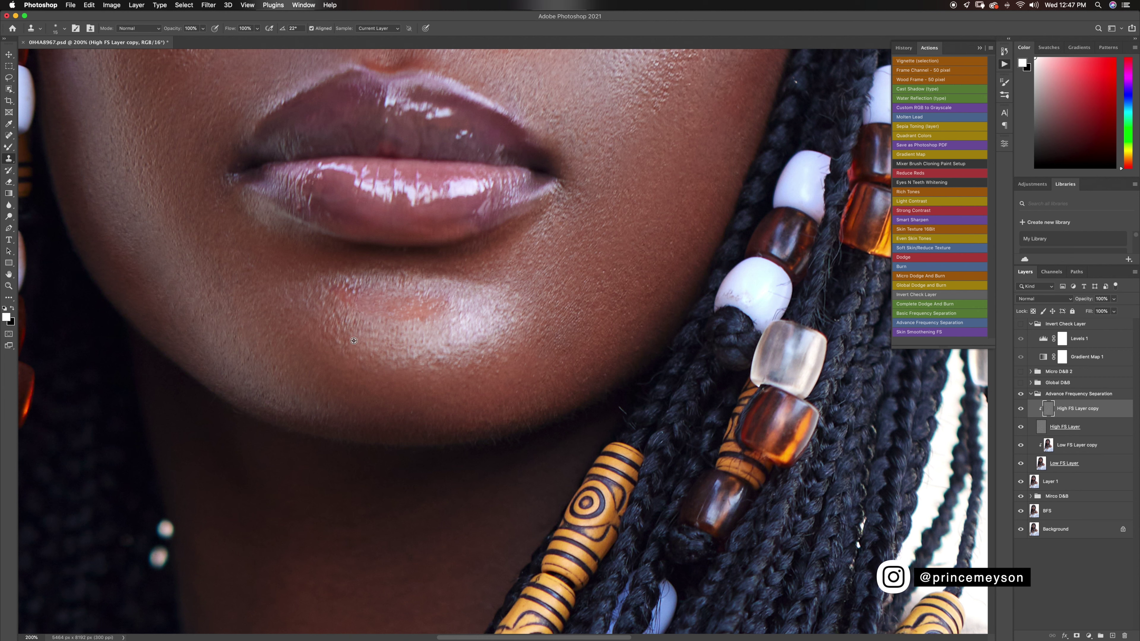
{"action": "key", "text": "["}
{"action": "left_click", "coordinate": [362, 325]}
{"action": "left_click", "coordinate": [433, 345], "text": "alt"}
{"action": "left_click", "coordinate": [451, 344]}
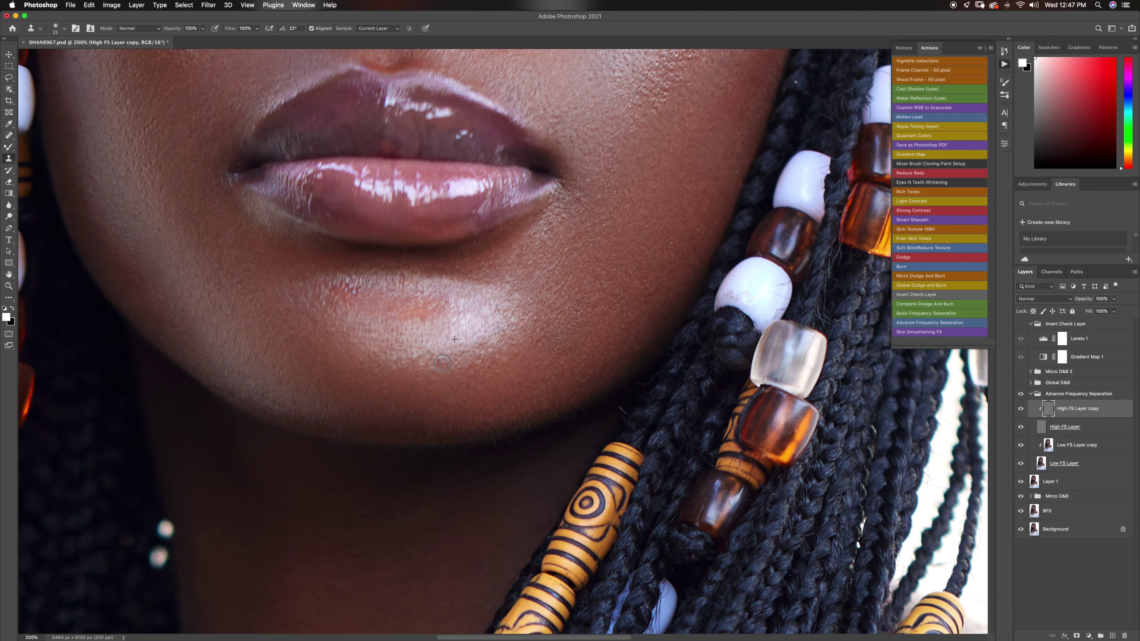
Clone skin texture over the lower chin highlight and the left end of the reddish patch below the lip
{"action": "left_click", "coordinate": [463, 375], "text": "alt"}
{"action": "left_click", "coordinate": [455, 358]}
{"action": "left_click", "coordinate": [477, 366], "text": "alt"}
{"action": "left_click", "coordinate": [486, 345]}
{"action": "left_click", "coordinate": [462, 375], "text": "alt"}
{"action": "left_click", "coordinate": [478, 363]}
{"action": "left_click", "coordinate": [358, 298], "text": "alt"}
{"action": "left_click", "coordinate": [316, 301], "text": "alt"}
{"action": "left_click_drag", "start_coordinate": [332, 291], "coordinate": [335, 301]}
{"action": "left_click_drag", "start_coordinate": [635, 169], "coordinate": [549, 376]}
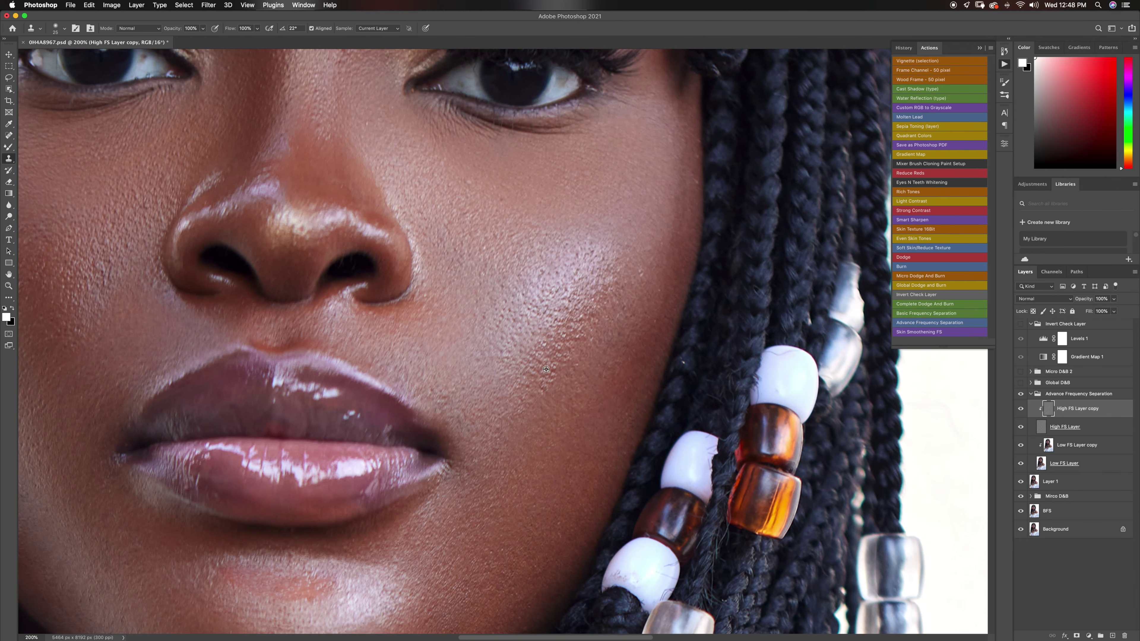
Clone clean skin texture over the rough pores along the lower edge of the shiny cheek highlight and beside the nostril
{"action": "left_click_drag", "start_coordinate": [546, 386], "coordinate": [551, 375]}
{"action": "left_click", "coordinate": [533, 374], "text": "alt"}
{"action": "left_click", "coordinate": [525, 349], "text": "alt"}
{"action": "left_click_drag", "start_coordinate": [537, 362], "coordinate": [547, 374]}
{"action": "left_click", "coordinate": [541, 414], "text": "alt"}
{"action": "left_click", "coordinate": [410, 281], "text": "alt+super"}
{"action": "left_click", "coordinate": [377, 188], "text": "super"}
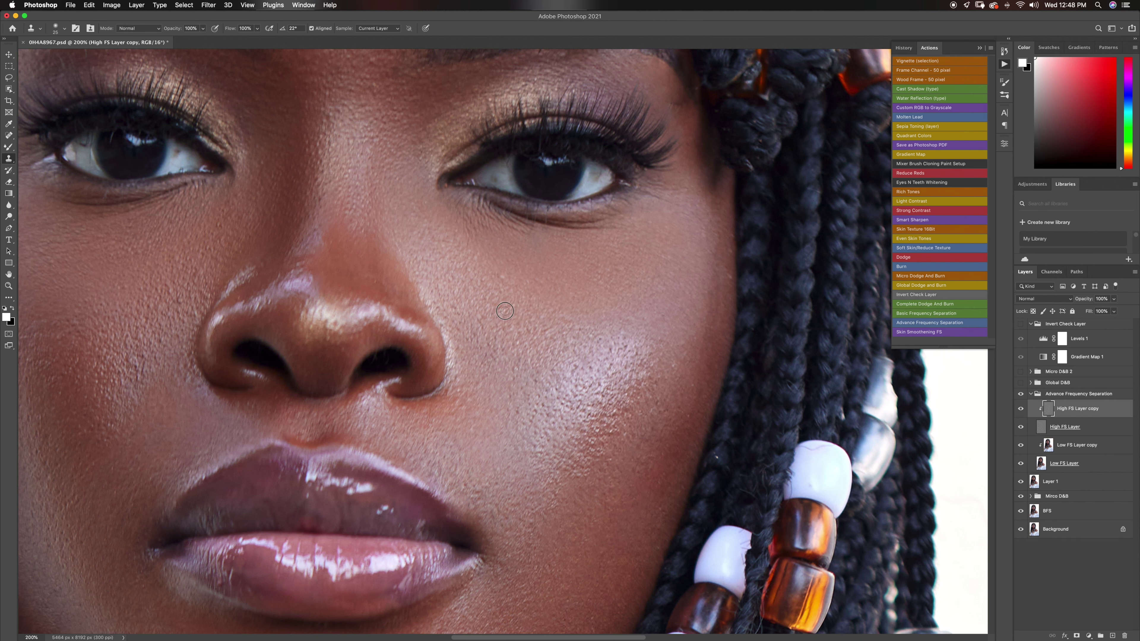
{"action": "left_click", "coordinate": [485, 359]}
Clone skin texture over the coarse pores on the opposite cheek beside the nose and along the nose bridge
{"action": "scroll", "coordinate": [628, 287], "scroll_direction": "left", "scroll_amount": 10}
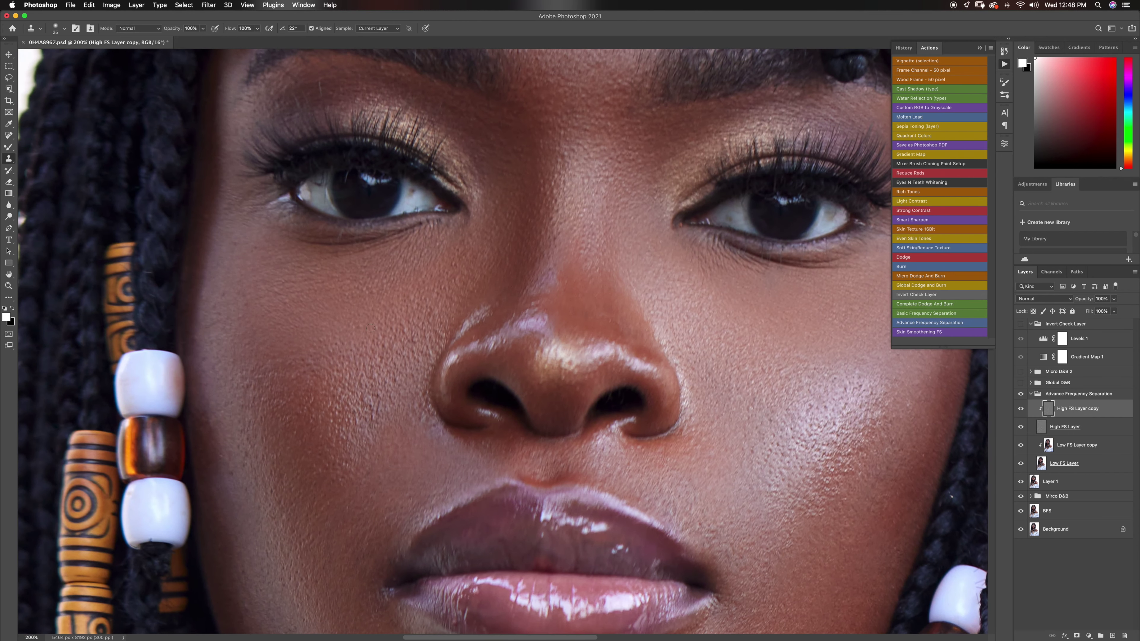
{"action": "left_click", "coordinate": [363, 429], "text": "alt"}
{"action": "left_click", "coordinate": [369, 404]}
{"action": "left_click", "coordinate": [373, 386], "text": "alt"}
{"action": "left_click", "coordinate": [393, 381]}
{"action": "left_click", "coordinate": [403, 364]}
{"action": "left_click", "coordinate": [434, 280], "text": "alt"}
{"action": "mouse_move", "coordinate": [452, 259]}
{"action": "left_mouse_down"}
{"action": "mouse_move", "coordinate": [446, 269]}
{"action": "mouse_move", "coordinate": [459, 259]}
{"action": "left_mouse_up"}
{"action": "left_click", "coordinate": [546, 304], "text": "alt"}
{"action": "left_click_drag", "start_coordinate": [536, 303], "coordinate": [533, 302]}
Clone skin texture over the remaining spots on the outer cheek near the white and amber beads
{"action": "left_click", "coordinate": [301, 372]}
{"action": "left_click_drag", "start_coordinate": [266, 403], "coordinate": [248, 417]}
{"action": "left_click", "coordinate": [240, 323]}
{"action": "left_click", "coordinate": [197, 338]}
{"action": "left_click", "coordinate": [205, 369], "text": "alt"}
{"action": "left_click", "coordinate": [202, 348]}
Clone skin texture over the small uneven spot beside the corner of the mouth
{"action": "key", "text": "z"}
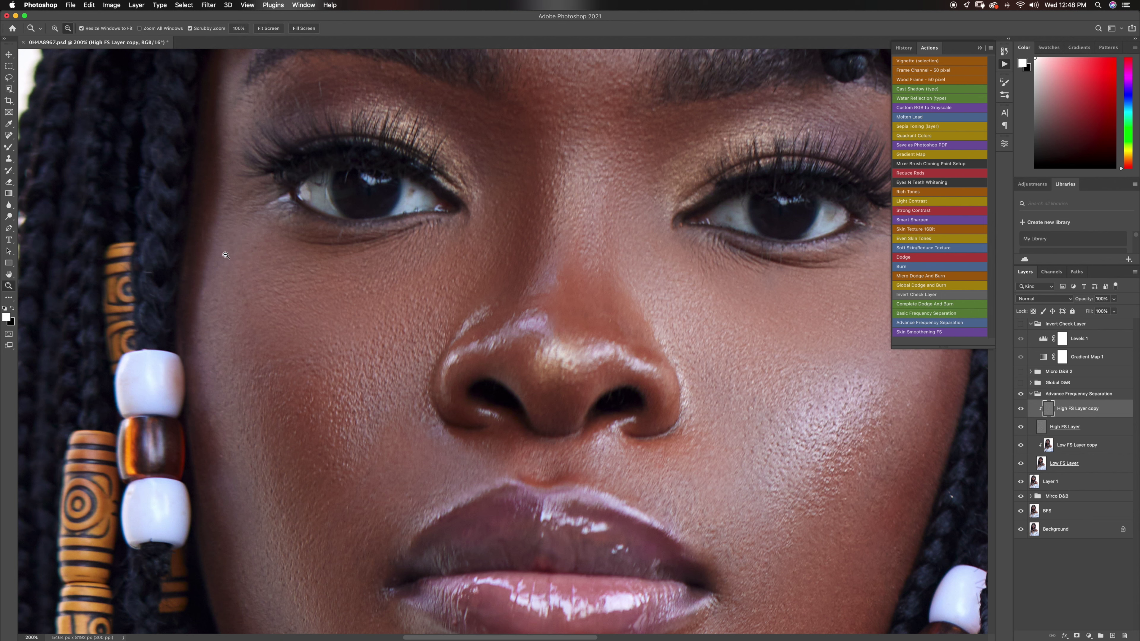
{"action": "key", "text": "s"}
{"action": "key", "text": "z"}
{"action": "left_click", "coordinate": [413, 333], "text": "alt"}
{"action": "left_click", "coordinate": [413, 333], "text": "alt"}
{"action": "double_click", "coordinate": [429, 442]}
{"action": "key", "text": "s"}
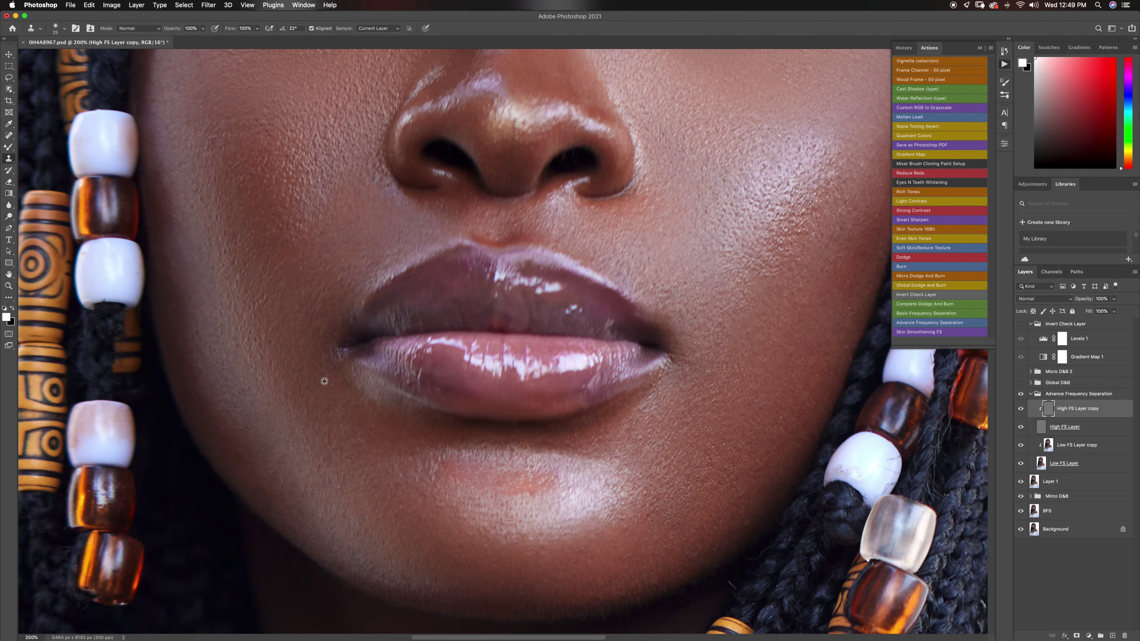
{"action": "mouse_move", "coordinate": [333, 374]}
{"action": "left_mouse_down"}
{"action": "mouse_move", "coordinate": [334, 356]}
{"action": "mouse_move", "coordinate": [333, 387]}
{"action": "left_mouse_up"}
{"action": "left_click", "coordinate": [323, 372], "text": "alt"}
Compare the retouched portrait with the original Background layer in full view
{"action": "key", "text": "z"}
{"action": "left_click", "coordinate": [490, 384], "text": "alt"}
{"action": "left_click", "coordinate": [490, 384], "text": "alt"}
{"action": "left_click", "coordinate": [496, 391], "text": "alt"}
{"action": "left_click", "coordinate": [501, 399], "text": "alt"}
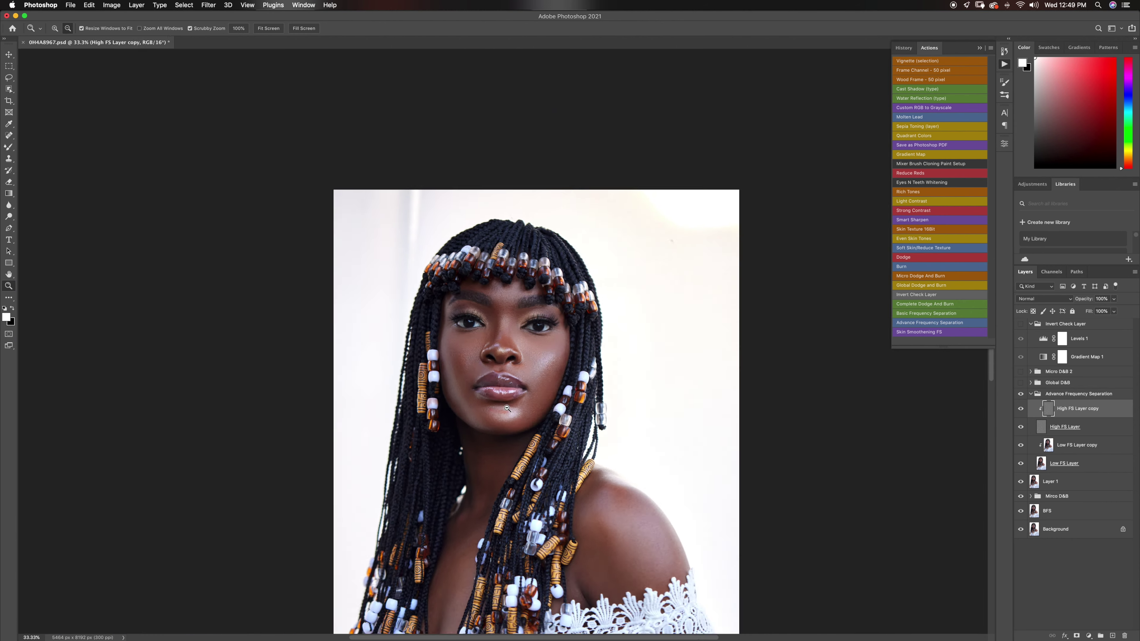
{"action": "left_click", "coordinate": [511, 405], "text": "alt"}
{"action": "left_click", "coordinate": [526, 411]}
{"action": "left_click", "coordinate": [505, 244], "text": "alt"}
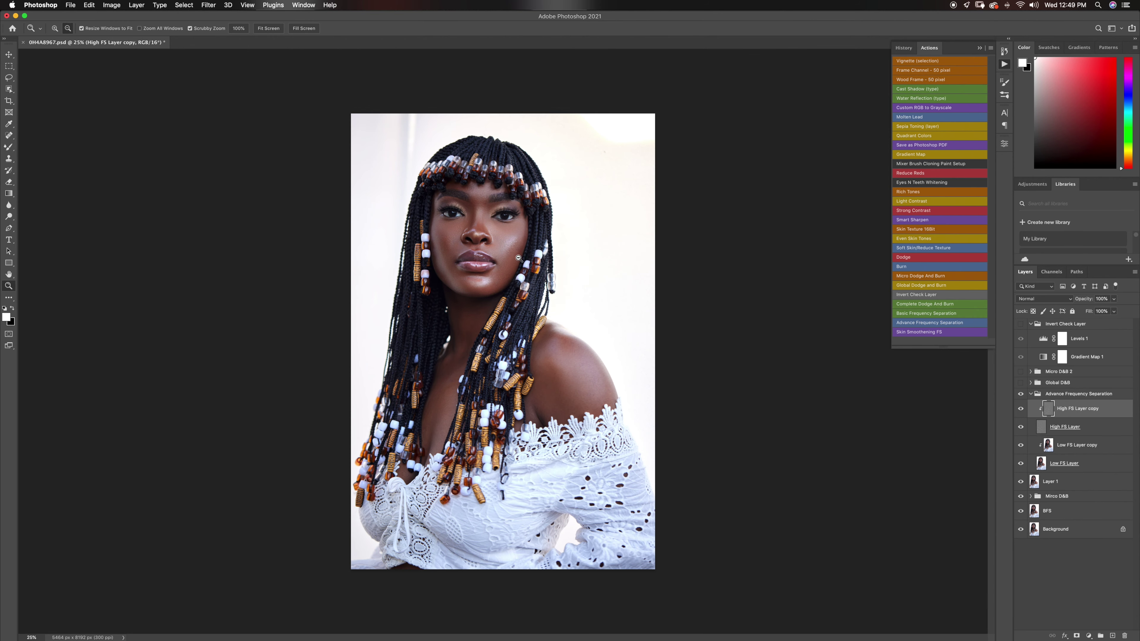
{"action": "left_click", "coordinate": [508, 258]}
{"action": "key", "text": "s"}
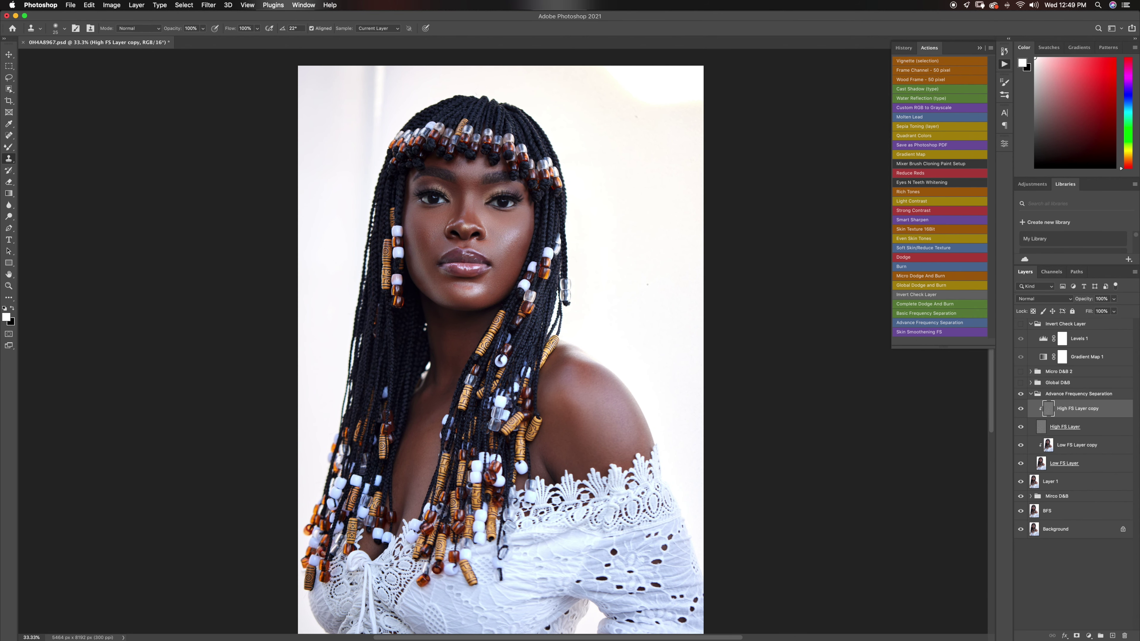
{"action": "left_click", "coordinate": [1021, 530], "text": "alt"}
{"action": "key", "text": "super+minus"}
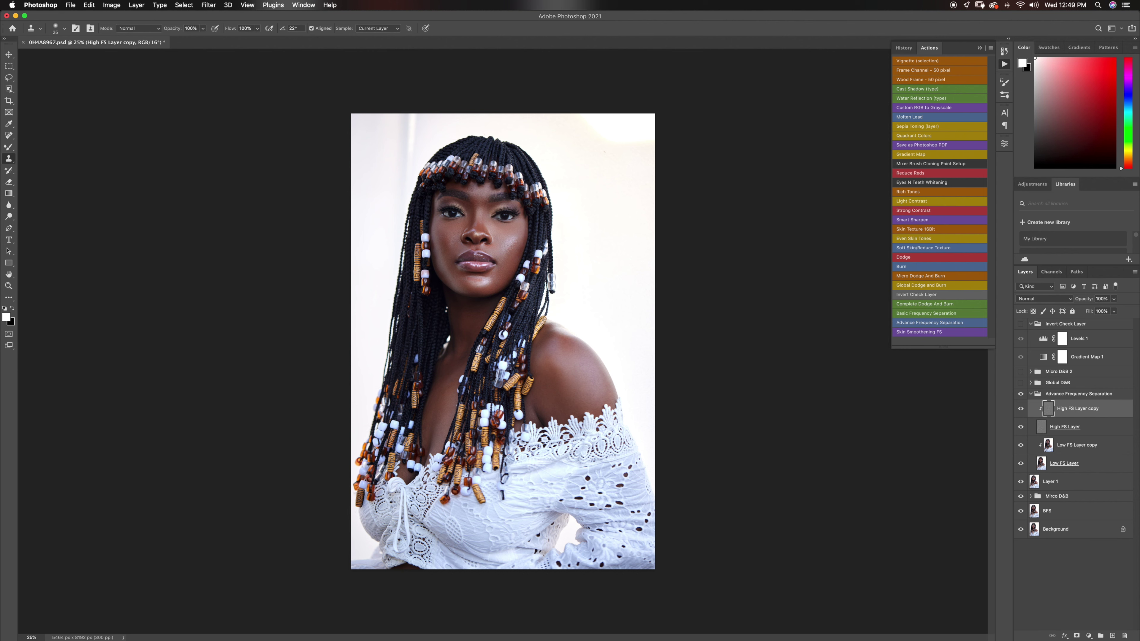
Collapse the Advance Frequency Separation group, show and expand the Global D&B group, and switch to the Brush tool
{"action": "left_click", "coordinate": [1031, 394]}
{"action": "left_click", "coordinate": [1021, 383]}
{"action": "left_click", "coordinate": [1030, 383]}
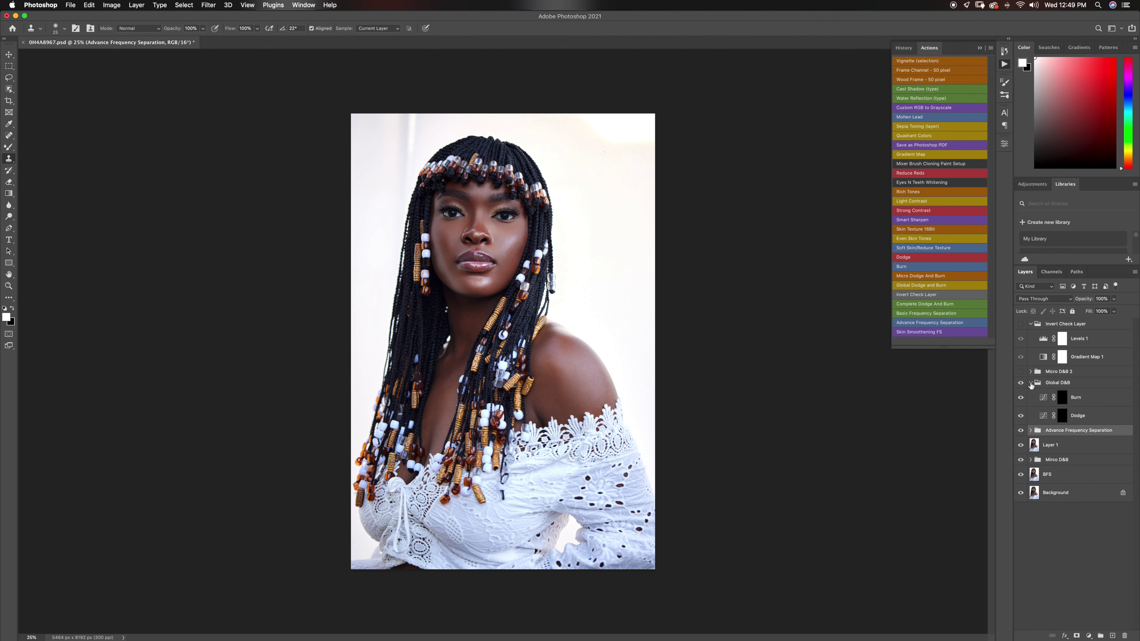
{"action": "left_click", "coordinate": [8, 147]}
{"action": "left_click", "coordinate": [20, 147]}
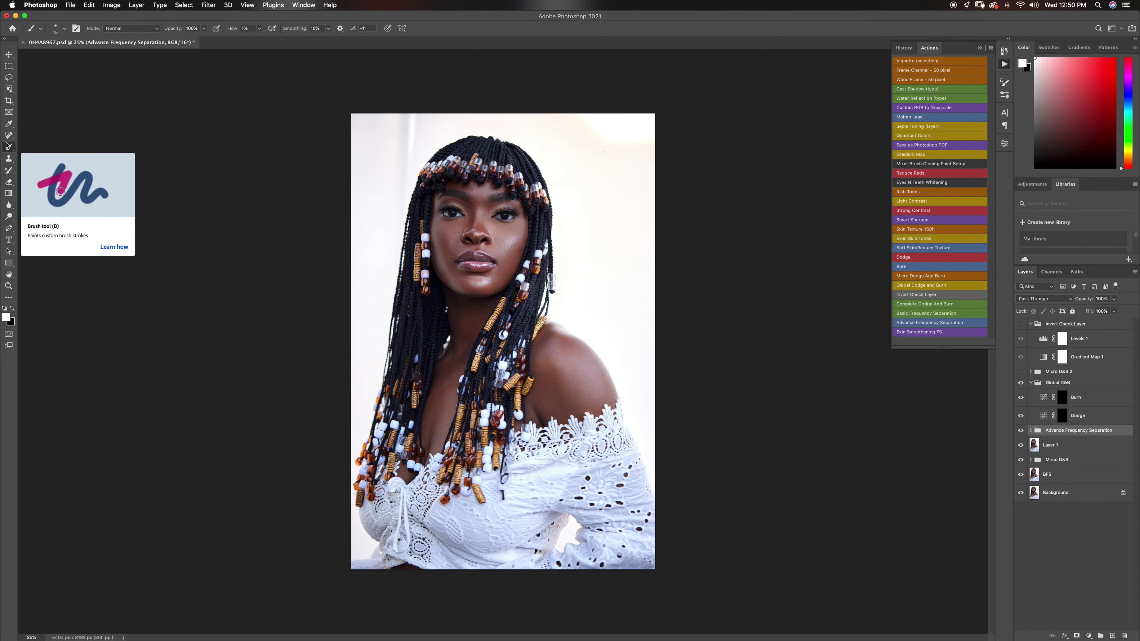
Examine the facial skin texture at 200% zoom and the overall portrait at lower magnifications
{"action": "key", "text": "z"}
{"action": "left_click", "coordinate": [469, 249]}
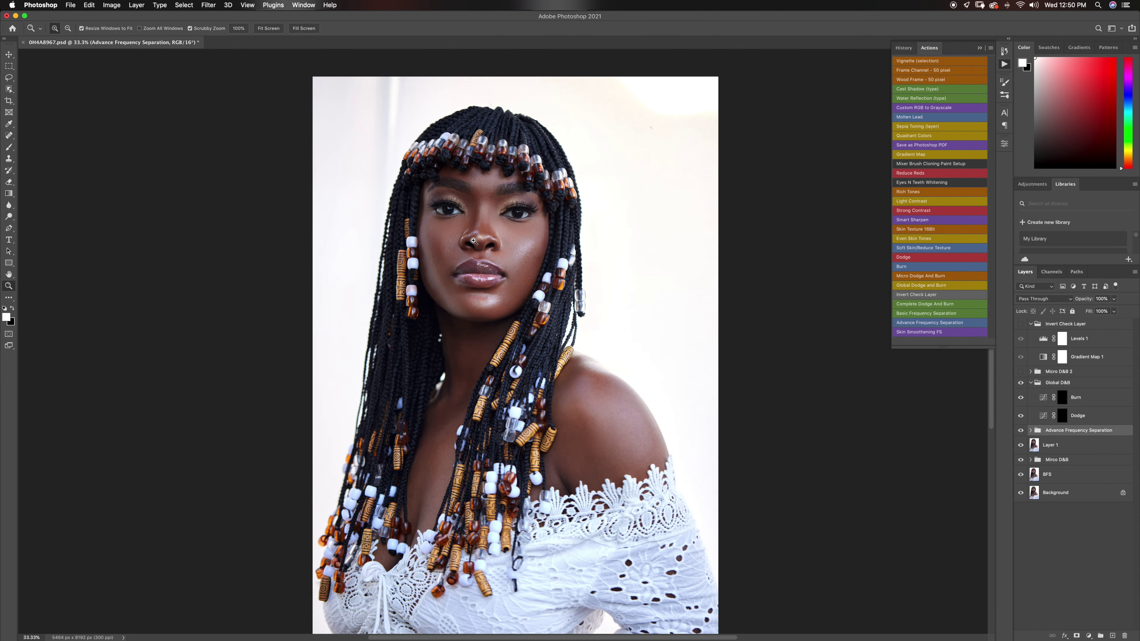
{"action": "left_click", "coordinate": [488, 242]}
{"action": "left_click", "coordinate": [496, 157]}
{"action": "left_click", "coordinate": [496, 157]}
{"action": "key", "text": "b"}
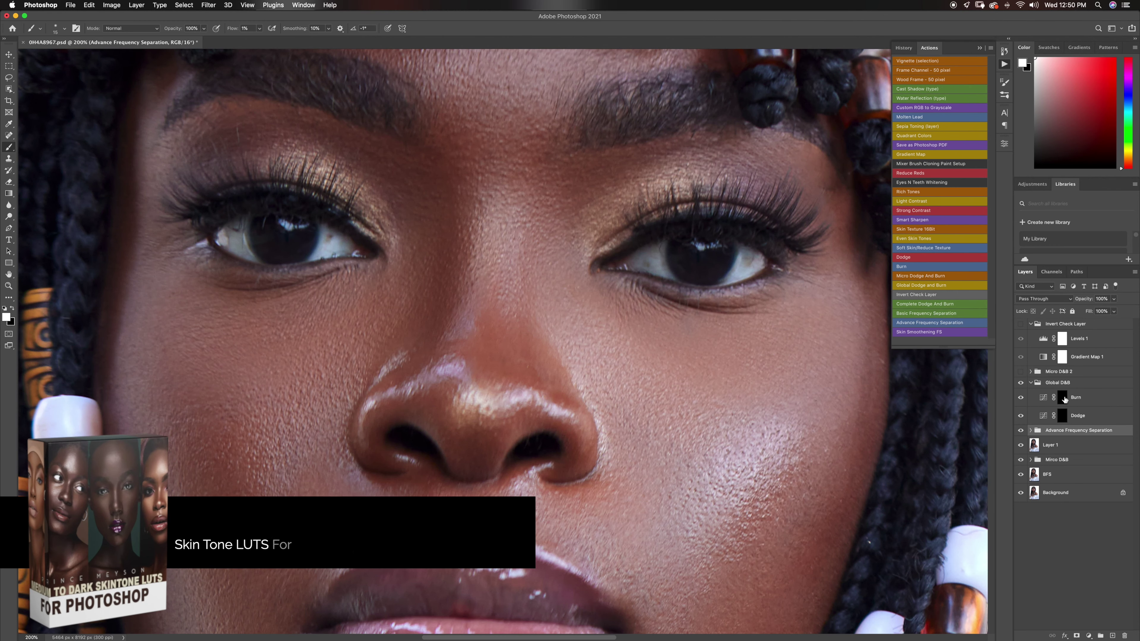
{"action": "left_click", "coordinate": [1062, 397]}
{"action": "key", "text": "z"}
{"action": "left_click", "coordinate": [618, 344], "text": "alt"}
{"action": "left_click", "coordinate": [1031, 382]}
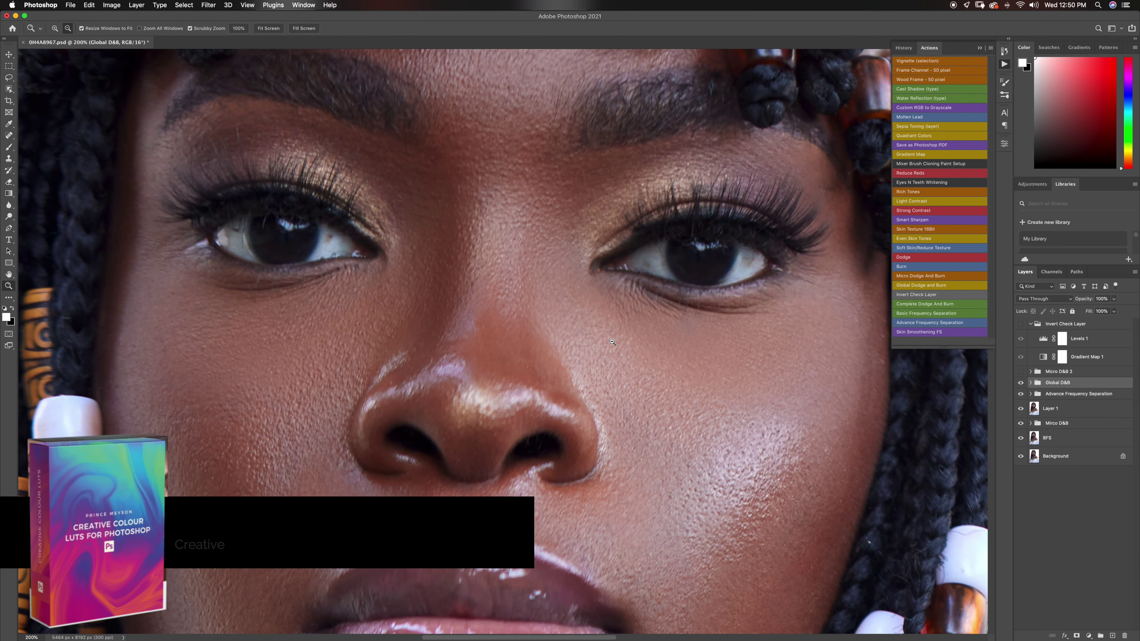
{"action": "left_click", "coordinate": [618, 344], "text": "alt"}
{"action": "left_click", "coordinate": [618, 344], "text": "alt"}
{"action": "left_click", "coordinate": [543, 401], "text": "alt"}
{"action": "left_click", "coordinate": [542, 400], "text": "alt"}
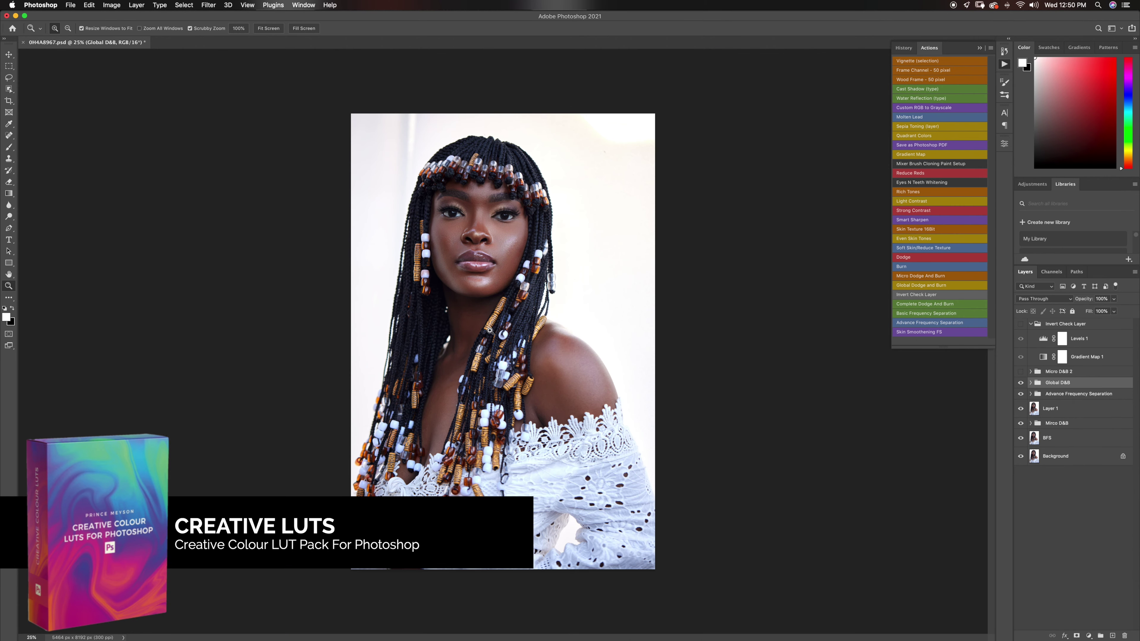
{"action": "left_click", "coordinate": [532, 322]}
{"action": "left_click", "coordinate": [532, 322]}
{"action": "key", "text": "b"}
{"action": "scroll", "coordinate": [669, 293], "scroll_direction": "up", "scroll_amount": 5}
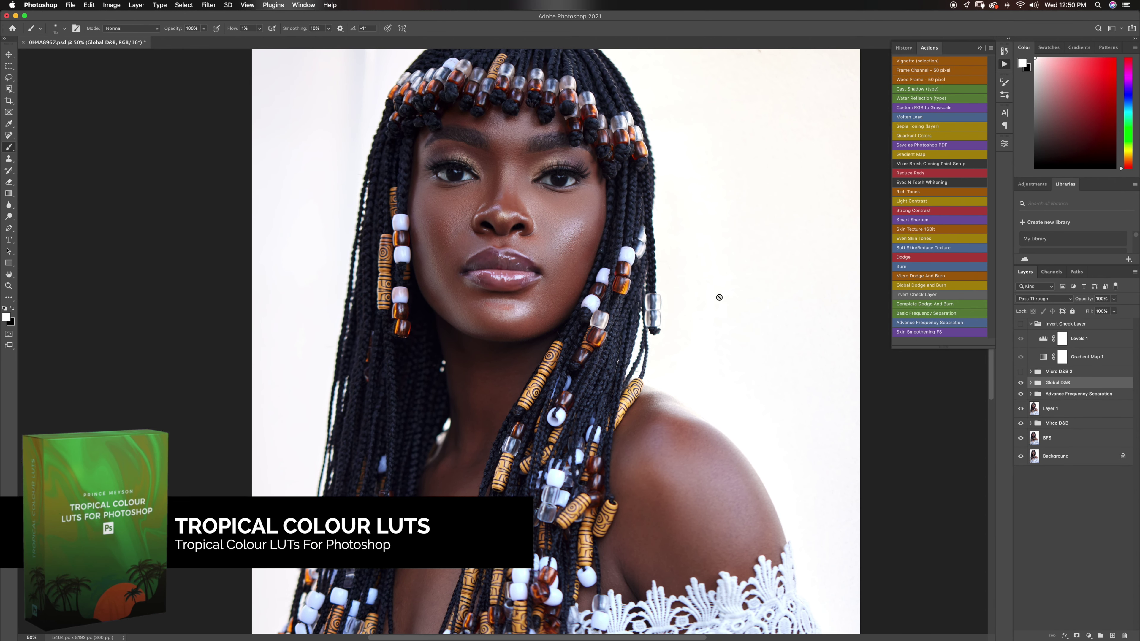
Clone skin texture on the High FS Layer copy over the remaining spots on the cheek beside the mouth
{"action": "left_click", "coordinate": [1031, 394]}
{"action": "left_click", "coordinate": [1032, 407]}
{"action": "key", "text": "s"}
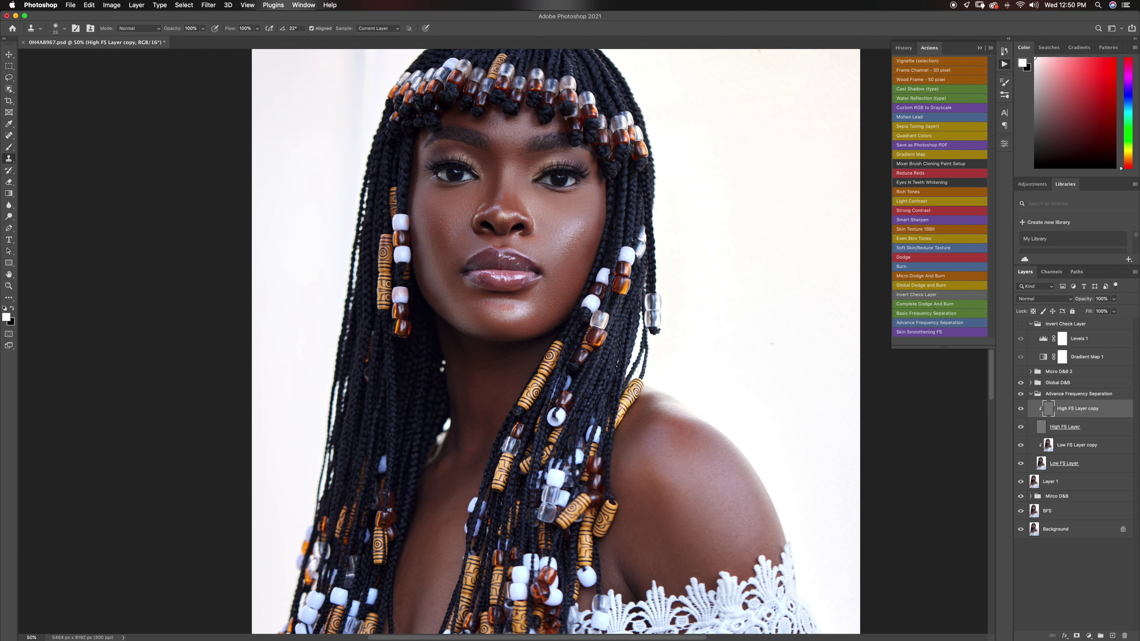
{"action": "left_click", "coordinate": [551, 265], "text": "alt"}
{"action": "left_click", "coordinate": [546, 272]}
{"action": "left_click", "coordinate": [546, 252], "text": "alt"}
{"action": "left_click", "coordinate": [540, 259]}
{"action": "left_click_drag", "start_coordinate": [540, 259], "coordinate": [542, 265]}
{"action": "left_click", "coordinate": [548, 255], "text": "alt"}
{"action": "left_click", "coordinate": [534, 247]}
{"action": "left_click", "coordinate": [543, 247], "text": "alt"}
{"action": "left_click", "coordinate": [545, 261]}
Collapse the Advance Frequency Separation group, expand Global D&B and select the Burn layer mask
{"action": "key", "text": "z"}
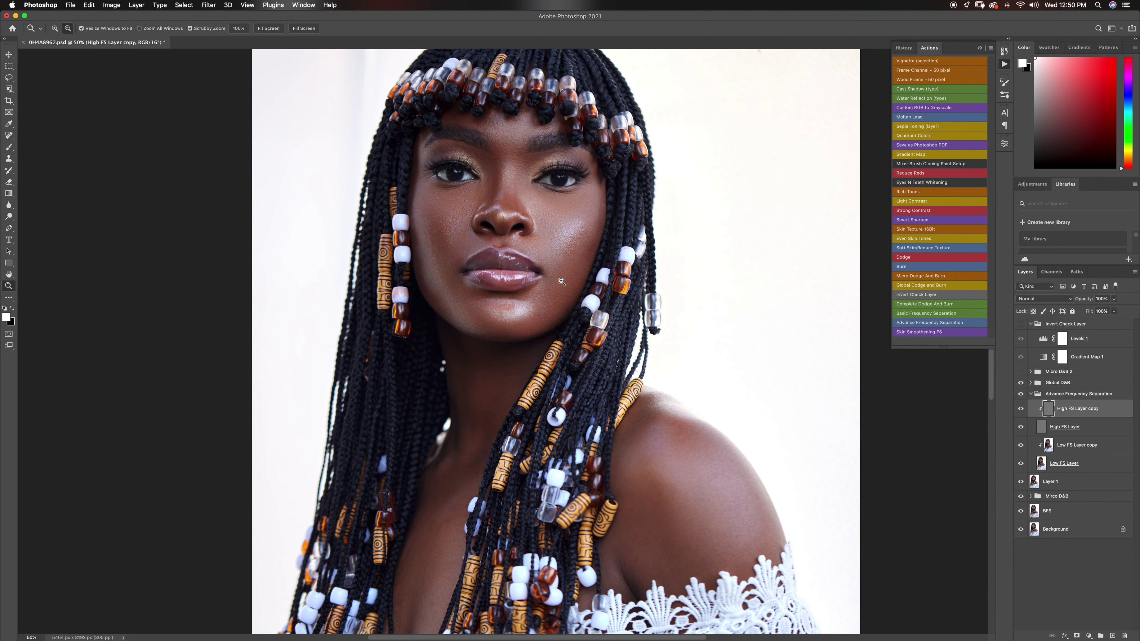
{"action": "left_click", "coordinate": [564, 281], "text": "alt"}
{"action": "left_click", "coordinate": [564, 281], "text": "alt"}
{"action": "left_click", "coordinate": [509, 294]}
{"action": "key", "text": "s"}
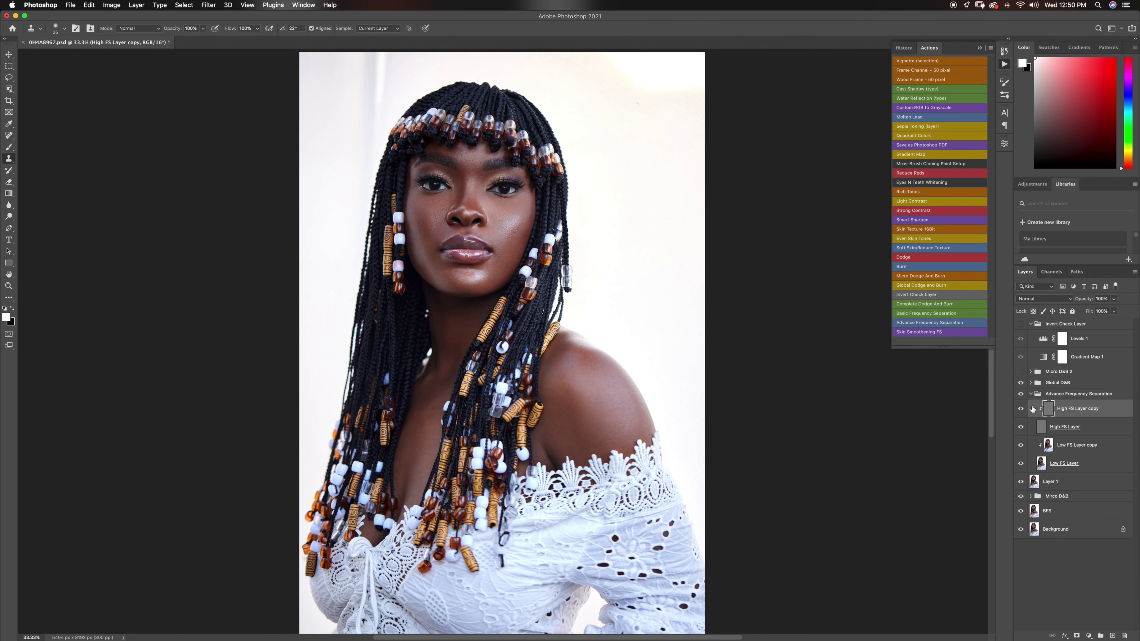
{"action": "left_click", "coordinate": [1031, 394]}
{"action": "left_click", "coordinate": [1022, 383]}
{"action": "left_click", "coordinate": [1021, 383]}
{"action": "left_click", "coordinate": [1031, 383]}
{"action": "left_click", "coordinate": [1063, 398]}
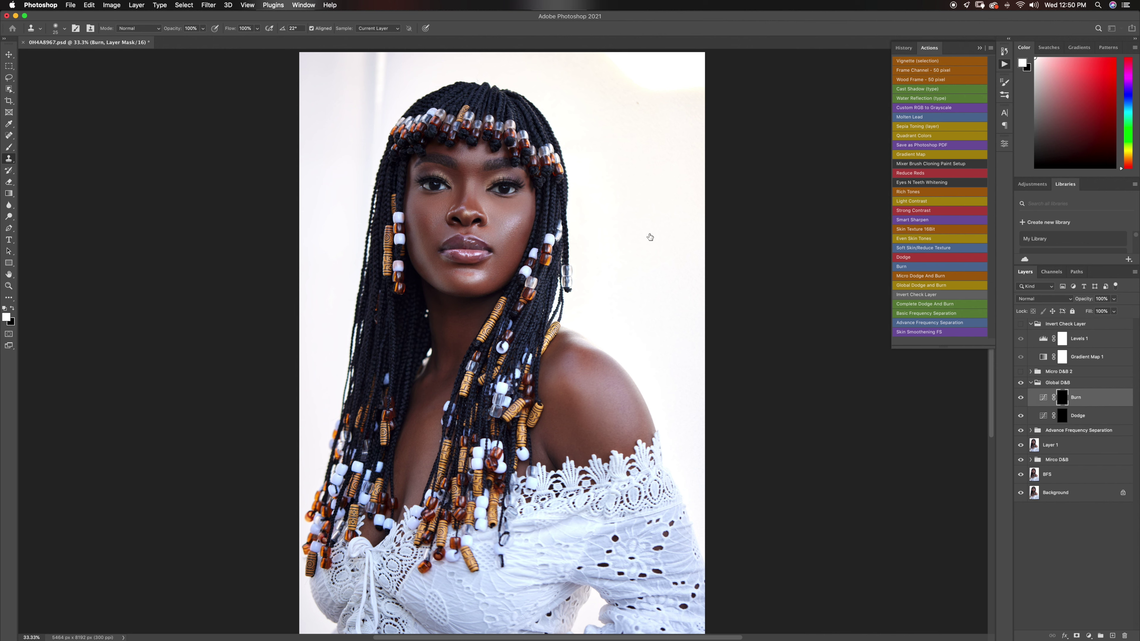
Switch to the Brush tool and set its flow to 3%
{"action": "left_click", "coordinate": [9, 147]}
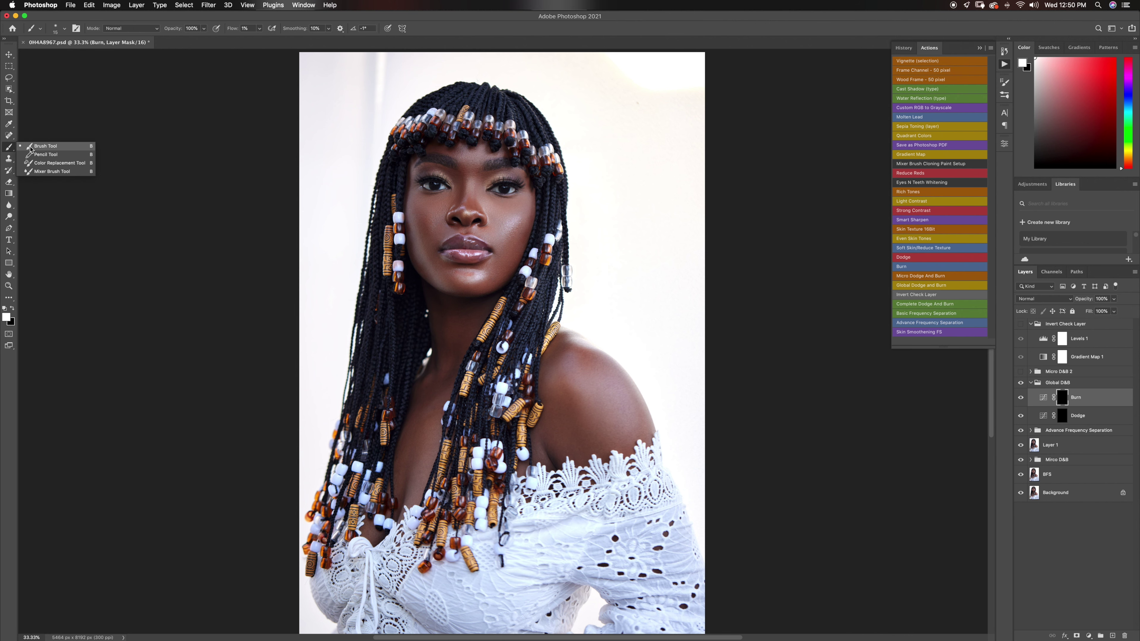
{"action": "left_click", "coordinate": [246, 28]}
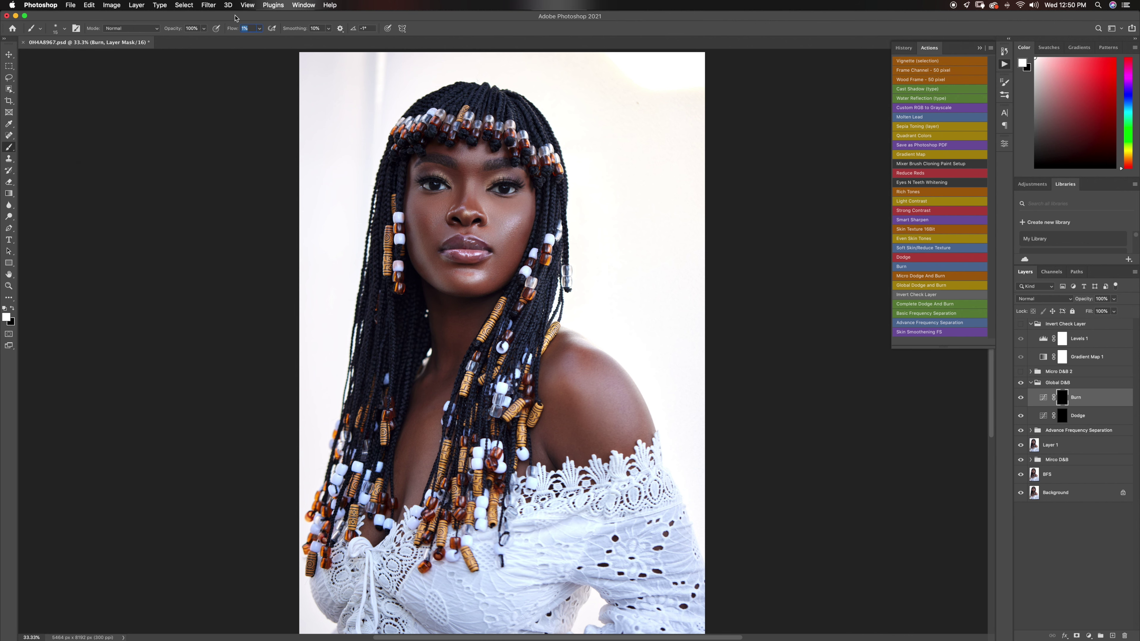
{"action": "type", "text": "3"}
{"action": "key", "text": "Return"}
Target the Dodge layer mask with a larger brush and hide Advance Frequency Separation, Layer 1, Mirco D&B and BFS
{"action": "left_click", "coordinate": [1062, 415]}
{"action": "key", "text": "bracketright"}
{"action": "key", "text": "bracketright"}
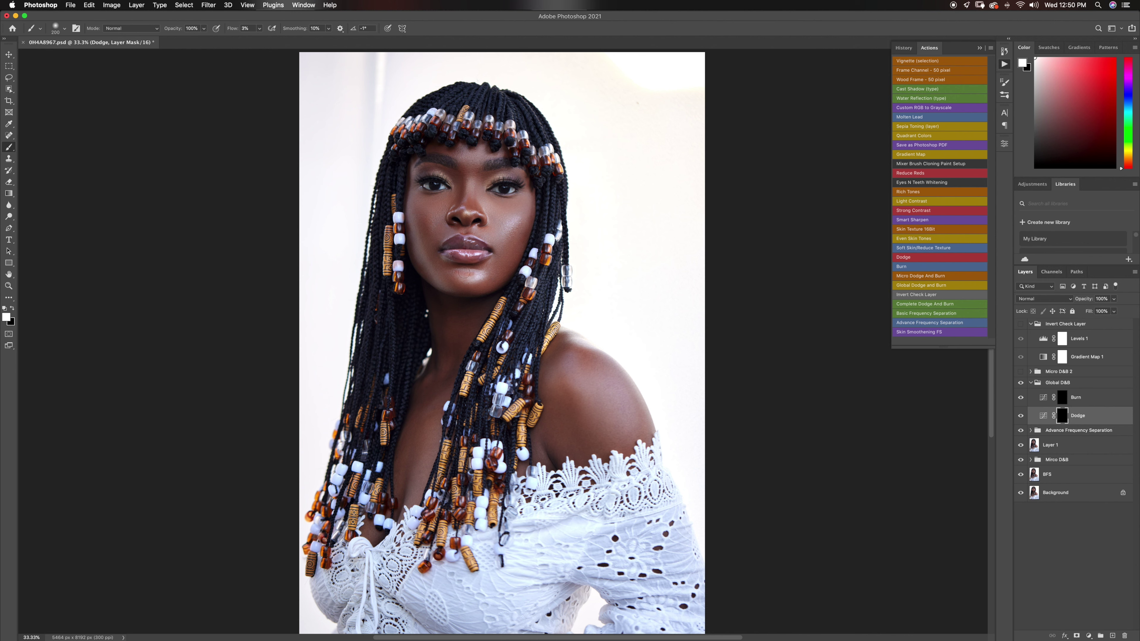
{"action": "key", "text": "bracketright"}
{"action": "key", "text": "bracketright"}
{"action": "left_click_drag", "start_coordinate": [1021, 445], "coordinate": [1021, 476]}
{"action": "left_click", "coordinate": [1021, 430]}
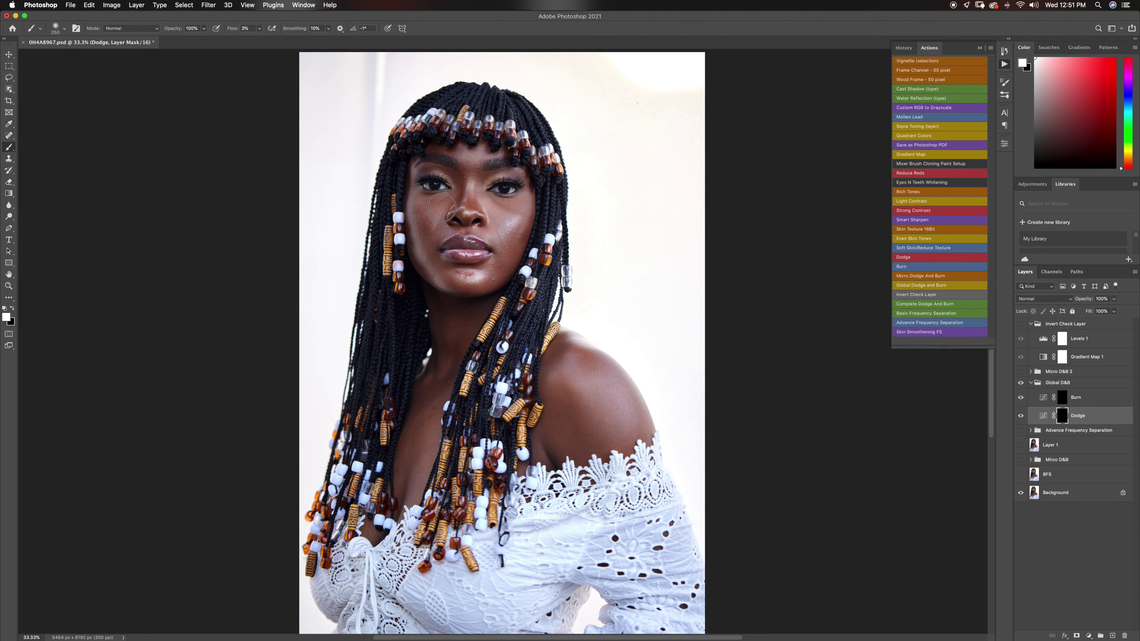
Paint on the Dodge mask to brighten the highlights around the nose and cheek, adjusting the brush size
{"action": "key", "text": "bracketright"}
{"action": "key", "text": "bracketright"}
{"action": "key", "text": "bracketleft"}
{"action": "key", "text": "bracketleft"}
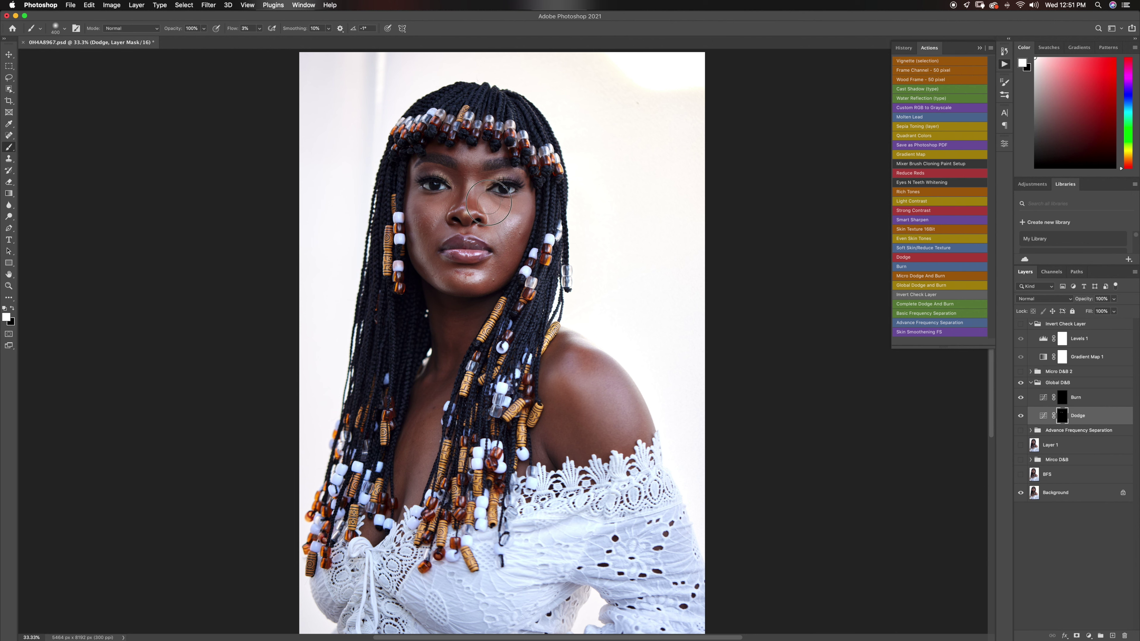
{"action": "key", "text": "bracketleft"}
{"action": "key", "text": "bracketleft"}
{"action": "key", "text": "bracketleft"}
Brighten the forehead and remaining facial highlights on the Dodge mask, resizing the brush to fit each area
{"action": "key", "text": "bracketright"}
{"action": "key", "text": "bracketright"}
{"action": "key", "text": "bracketright"}
{"action": "key", "text": "bracketright"}
{"action": "key", "text": "bracketright"}
{"action": "key", "text": "bracketright"}
{"action": "key", "text": "bracketright"}
{"action": "key", "text": "bracketright"}
{"action": "key", "text": "bracketright"}
{"action": "key", "text": "bracketleft"}
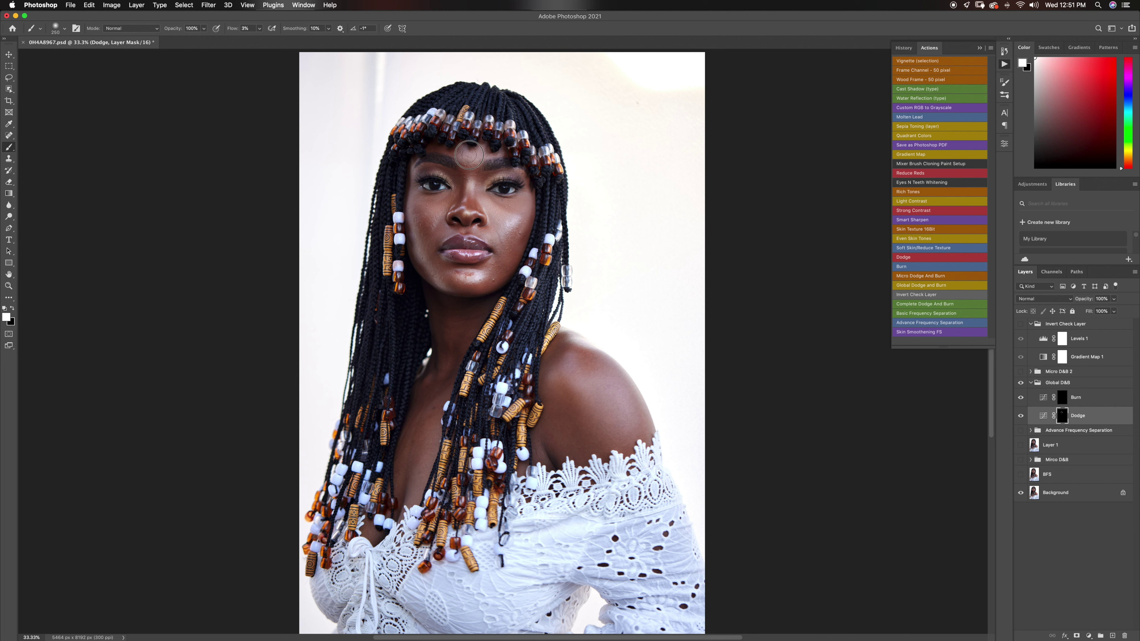
{"action": "key", "text": "bracketleft"}
{"action": "key", "text": "bracketright"}
{"action": "key", "text": "bracketright"}
Paint on the Dodge mask to brighten the highlights on the bare shoulder, adjusting the brush size
{"action": "key", "text": "z"}
{"action": "left_click_drag", "start_coordinate": [512, 236], "coordinate": [526, 240]}
{"action": "left_click", "coordinate": [526, 240], "text": "alt"}
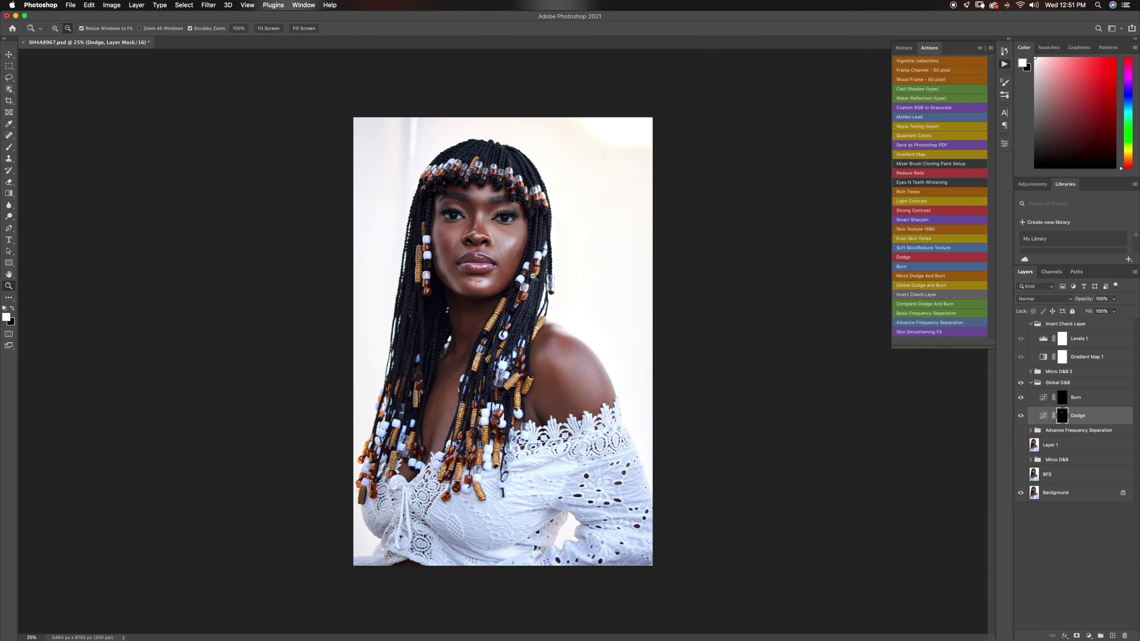
{"action": "left_click", "coordinate": [504, 315], "text": "alt"}
{"action": "left_click", "coordinate": [510, 323]}
{"action": "left_click", "coordinate": [510, 323]}
{"action": "key", "text": "b"}
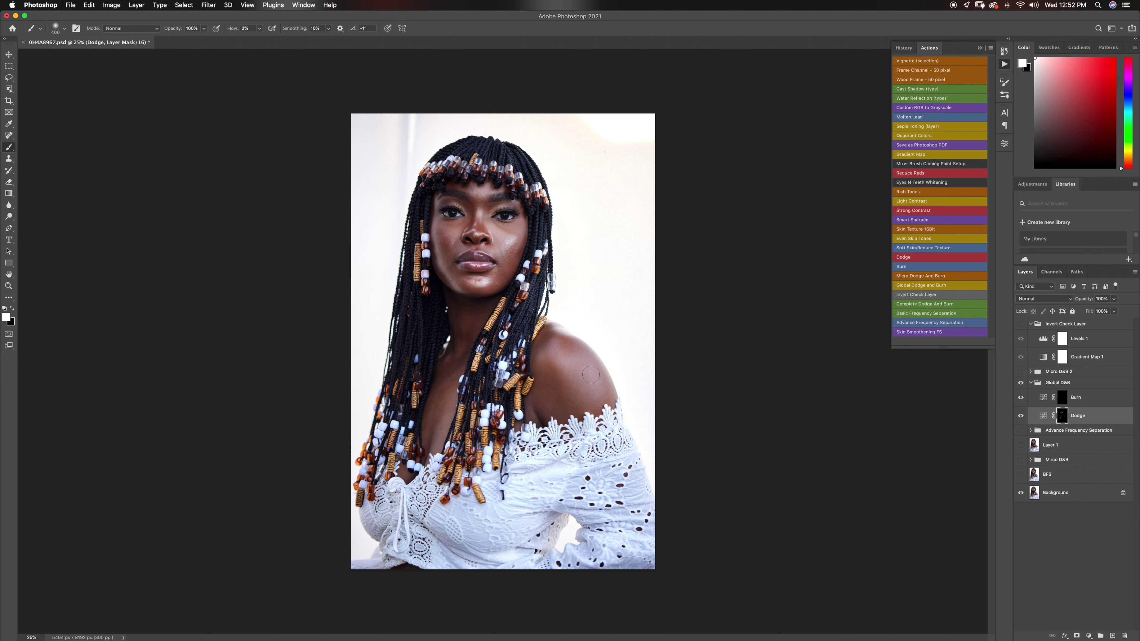
{"action": "key", "text": "bracketleft"}
{"action": "key", "text": "bracketleft"}
{"action": "key", "text": "bracketleft"}
{"action": "key", "text": "bracketleft"}
{"action": "key", "text": "bracketright"}
Paint on the Burn layer mask to deepen the skin's shadow areas, resizing the brush as needed
{"action": "left_click", "coordinate": [1062, 399]}
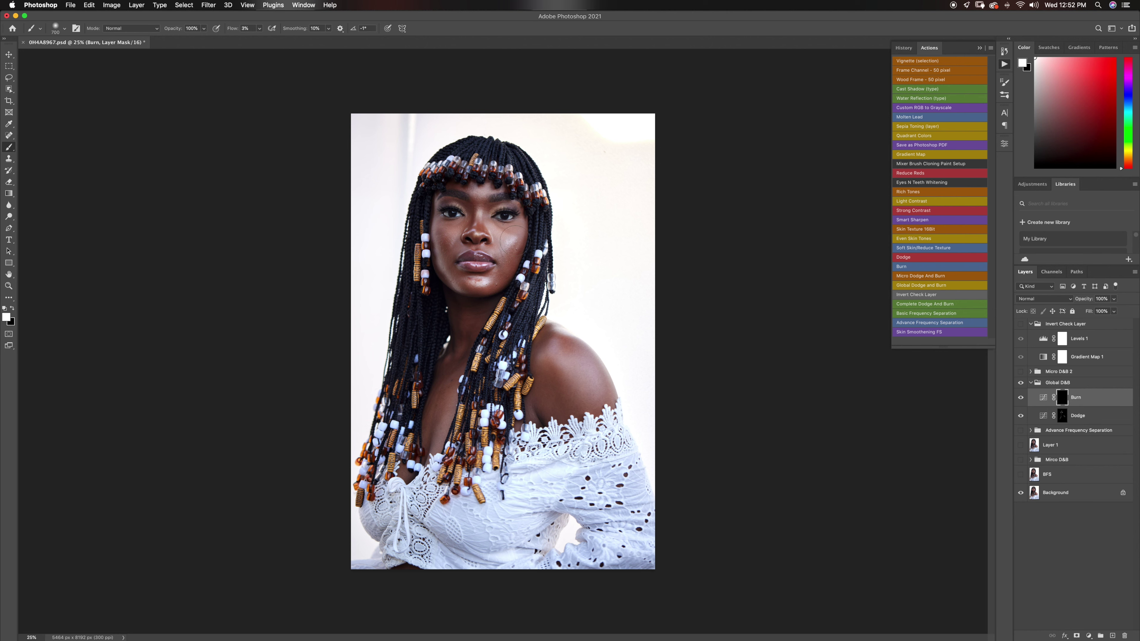
{"action": "key", "text": "bracketleft"}
{"action": "key", "text": "bracketleft"}
{"action": "key", "text": "bracketleft"}
{"action": "key", "text": "bracketleft"}
{"action": "key", "text": "bracketleft"}
{"action": "key", "text": "bracketleft"}
{"action": "key", "text": "bracketleft"}
{"action": "key", "text": "bracketleft"}
{"action": "key", "text": "bracketleft"}
{"action": "key", "text": "bracketright"}
{"action": "key", "text": "bracketright"}
{"action": "key", "text": "bracketright"}
{"action": "key", "text": "bracketright"}
{"action": "key", "text": "bracketright"}
{"action": "key", "text": "bracketright"}
{"action": "key", "text": "bracketright"}
{"action": "key", "text": "bracketright"}
{"action": "key", "text": "bracketright"}
{"action": "key", "text": "z"}
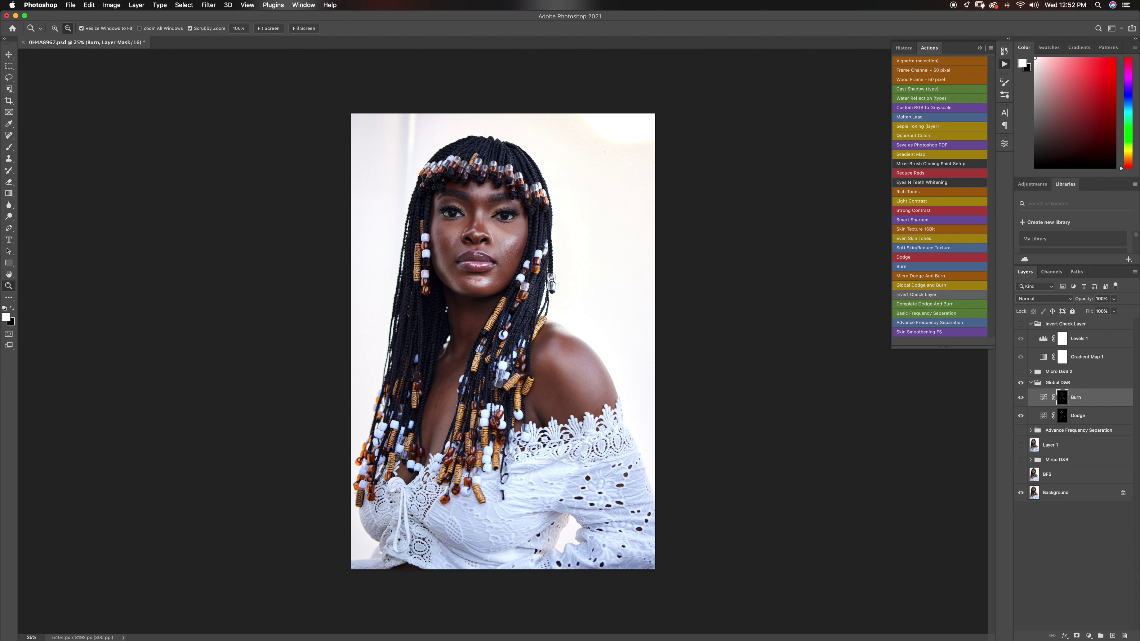
Examine the burned shadows on the face and shoulder both close up and with the whole portrait in view
{"action": "left_click", "coordinate": [497, 239]}
{"action": "left_click", "coordinate": [497, 239]}
{"action": "left_click", "coordinate": [497, 240]}
{"action": "left_click", "coordinate": [479, 296], "text": "alt"}
{"action": "left_click", "coordinate": [476, 299], "text": "alt"}
{"action": "left_click", "coordinate": [477, 299], "text": "alt"}
{"action": "left_click", "coordinate": [476, 299], "text": "alt"}
{"action": "left_click", "coordinate": [561, 255]}
{"action": "left_click", "coordinate": [561, 255]}
{"action": "key", "text": "b"}
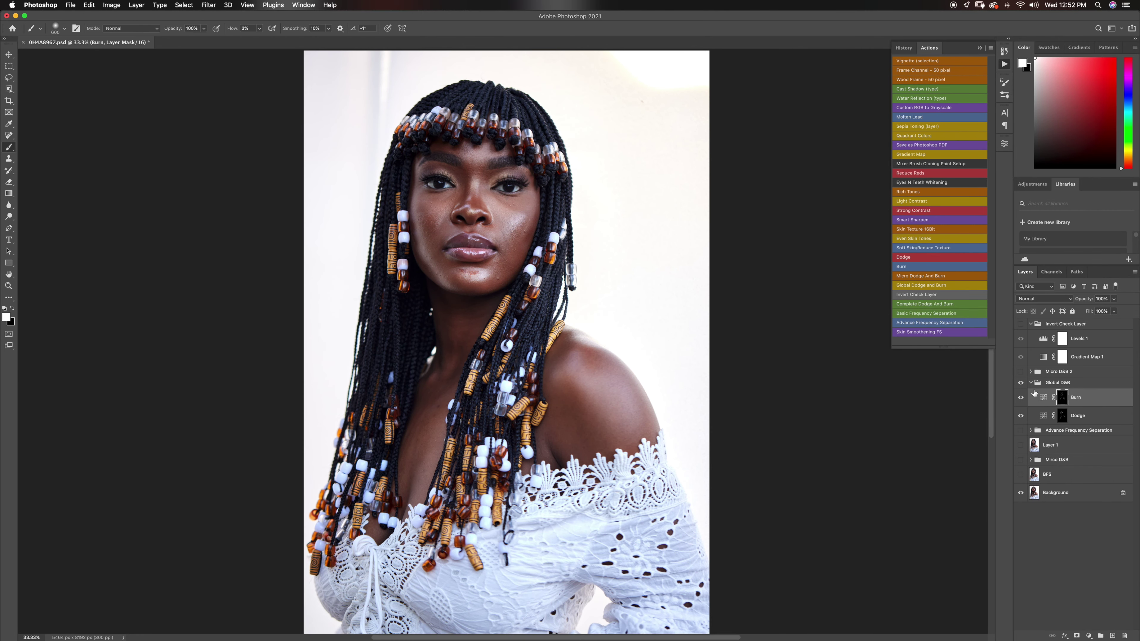
Collapse the Global D&B group and compare the portrait with and without its dodge and burn effect
{"action": "left_click", "coordinate": [1031, 383]}
{"action": "key", "text": "z"}
{"action": "left_click", "coordinate": [511, 348], "text": "alt"}
{"action": "left_click", "coordinate": [512, 348], "text": "alt"}
{"action": "left_click", "coordinate": [559, 347]}
{"action": "key", "text": "b"}
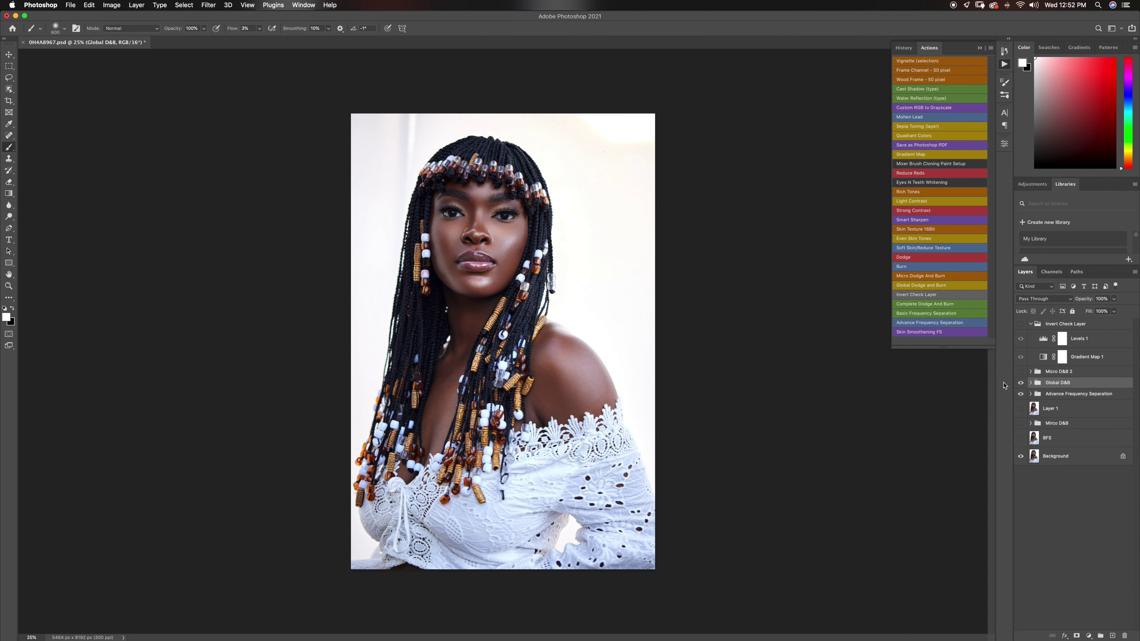
{"action": "left_click", "coordinate": [1021, 384]}
{"action": "left_click", "coordinate": [1022, 383]}
{"action": "left_click", "coordinate": [1022, 383]}
{"action": "left_click", "coordinate": [1022, 383]}
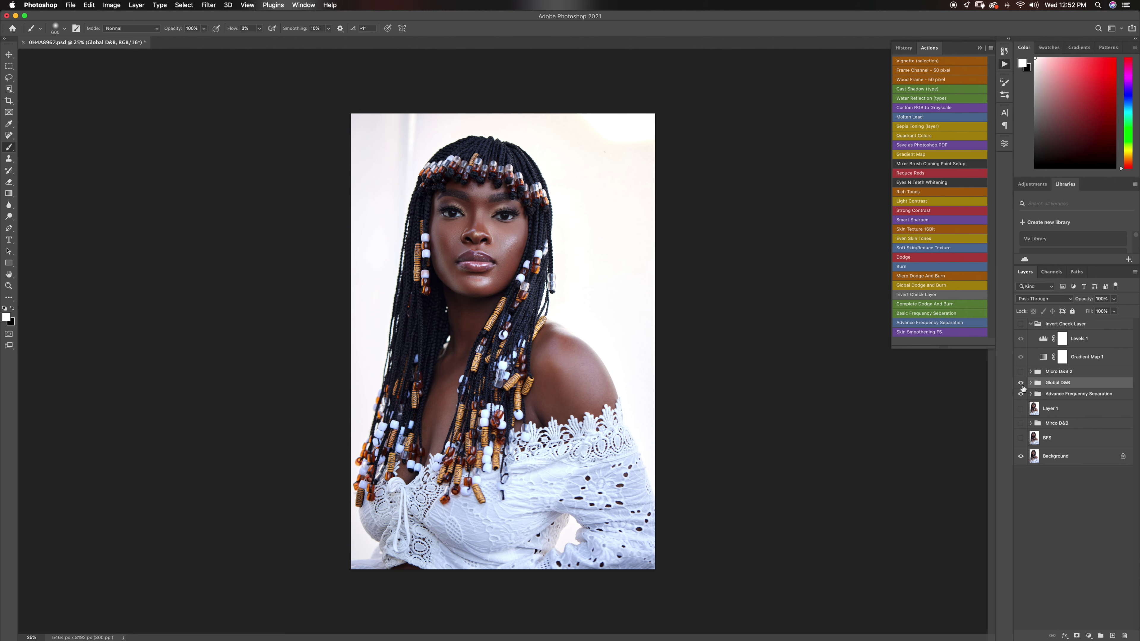
{"action": "key", "text": "z"}
{"action": "left_click", "coordinate": [480, 321], "text": "alt"}
{"action": "left_click", "coordinate": [505, 278]}
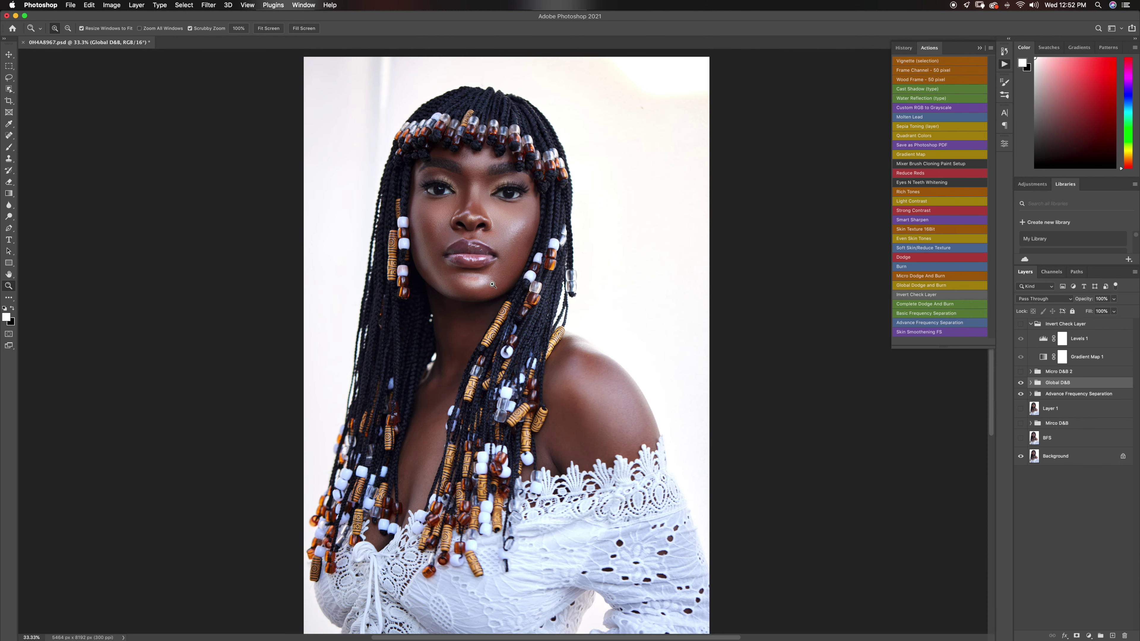
{"action": "key", "text": "b"}
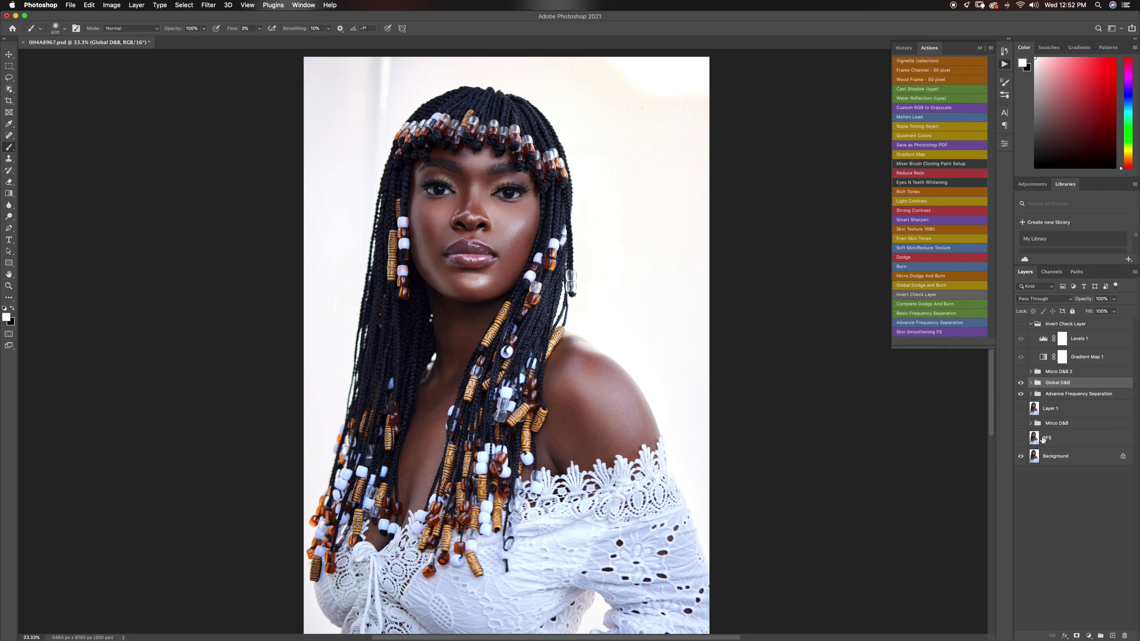
Add a Levels adjustment layer directly above the Global D&B group
{"action": "left_click", "coordinate": [1089, 636]}
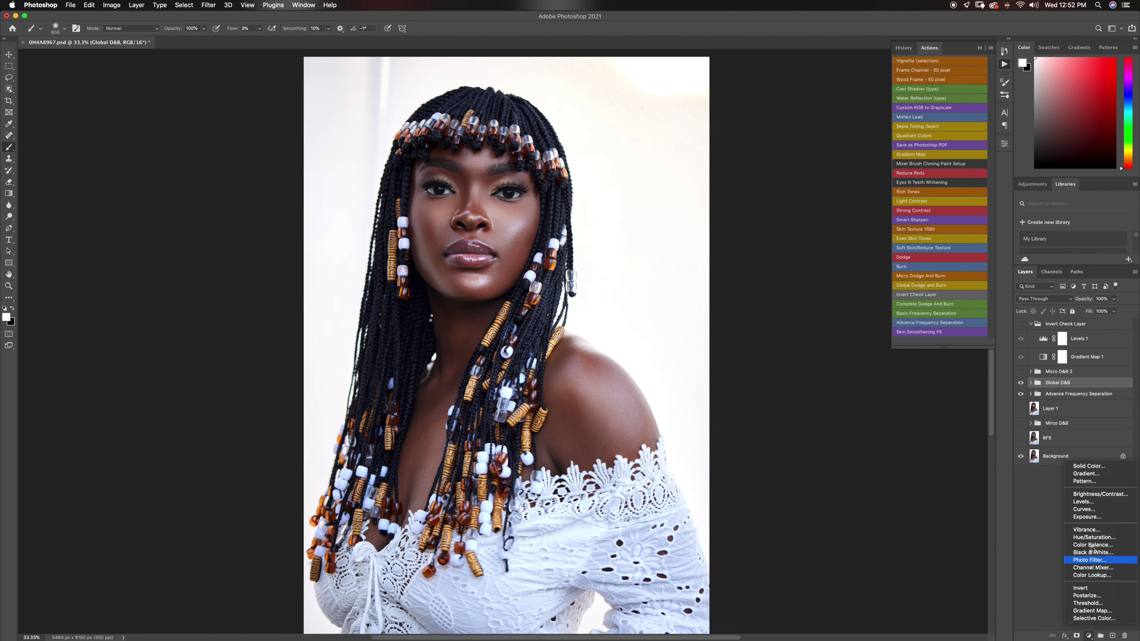
{"action": "left_click", "coordinate": [1029, 516]}
{"action": "left_click", "coordinate": [1067, 371]}
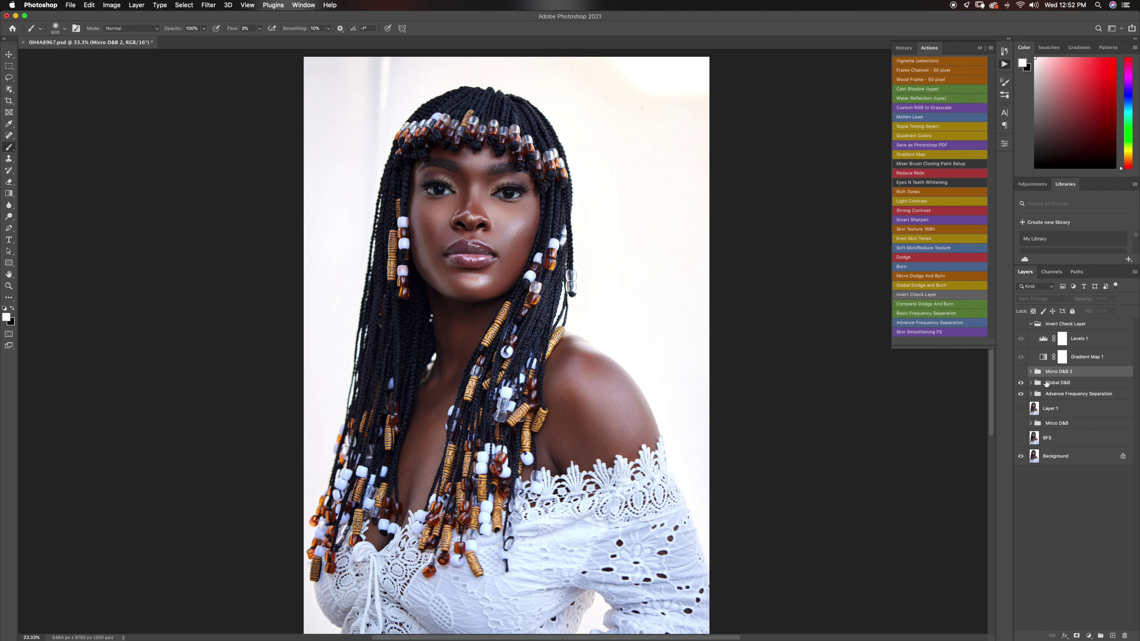
{"action": "left_click", "coordinate": [1045, 383]}
{"action": "left_click", "coordinate": [1085, 630]}
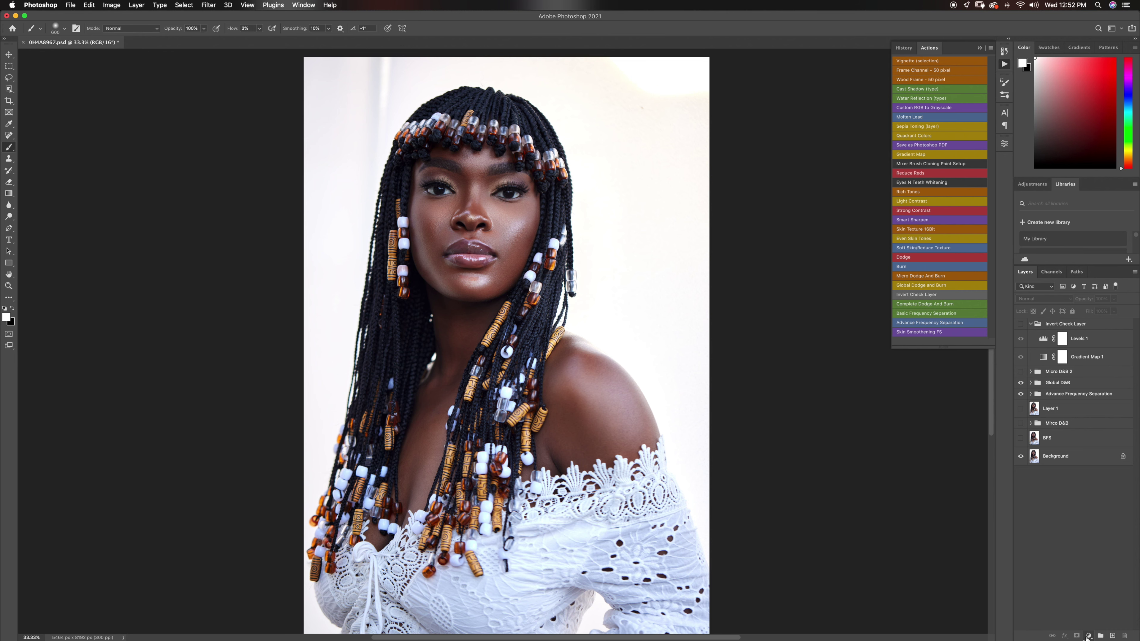
{"action": "left_click", "coordinate": [1058, 384]}
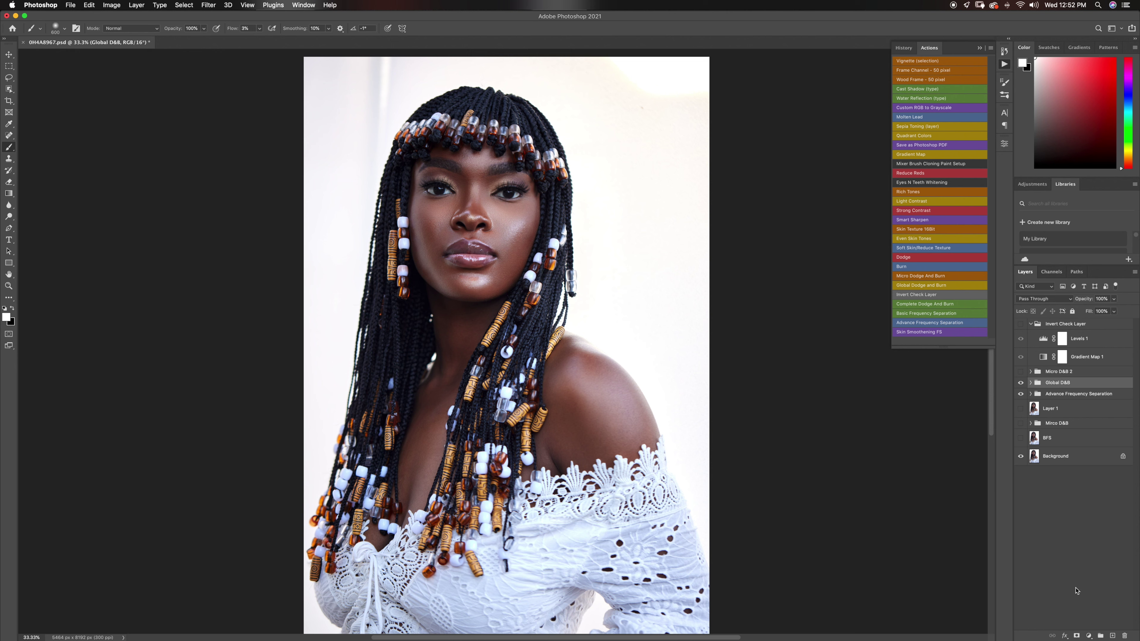
{"action": "left_click", "coordinate": [1090, 635]}
{"action": "left_click", "coordinate": [1091, 506]}
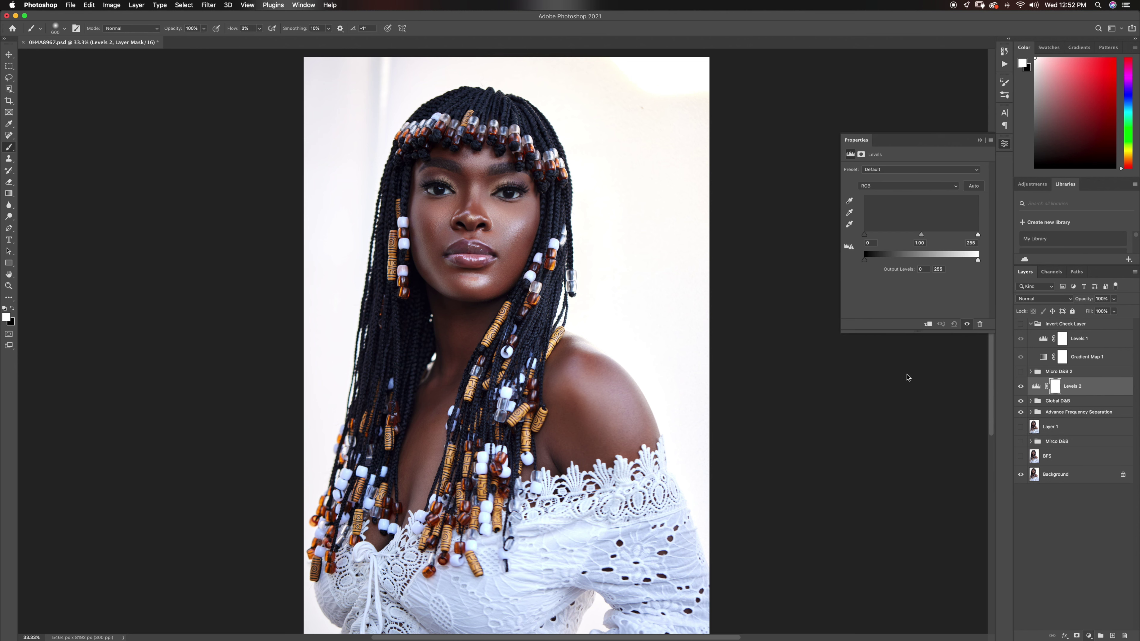
Set the new Levels layer's input black point to 7 and white point to 244, and close its settings
{"action": "left_click", "coordinate": [8, 54]}
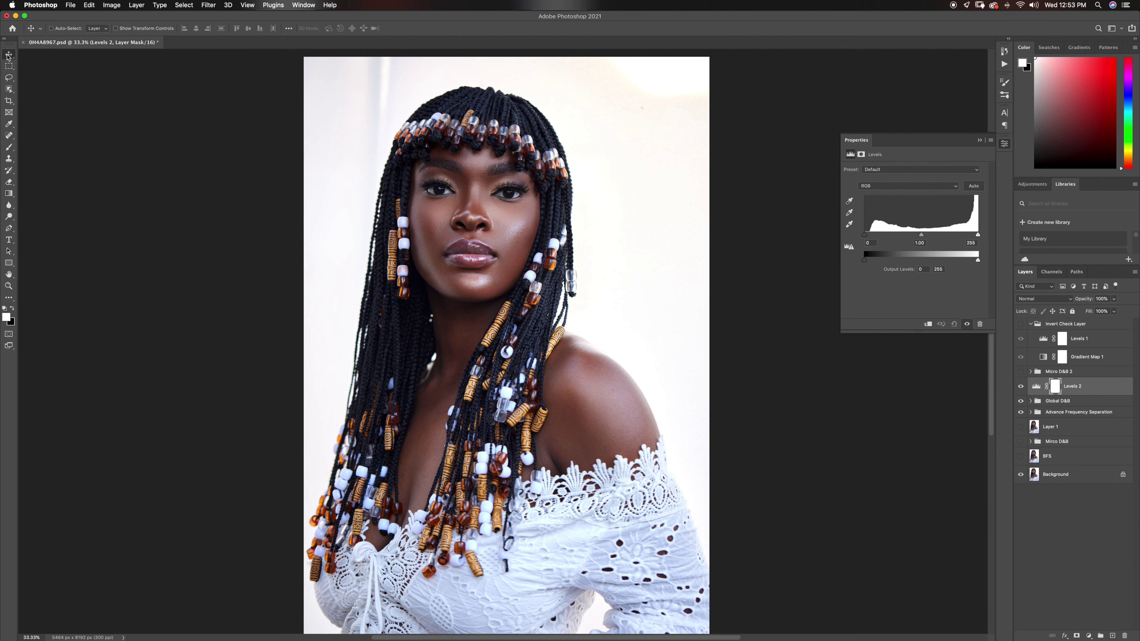
{"action": "left_click_drag", "start_coordinate": [866, 237], "coordinate": [871, 237]}
{"action": "left_click_drag", "start_coordinate": [978, 235], "coordinate": [974, 236]}
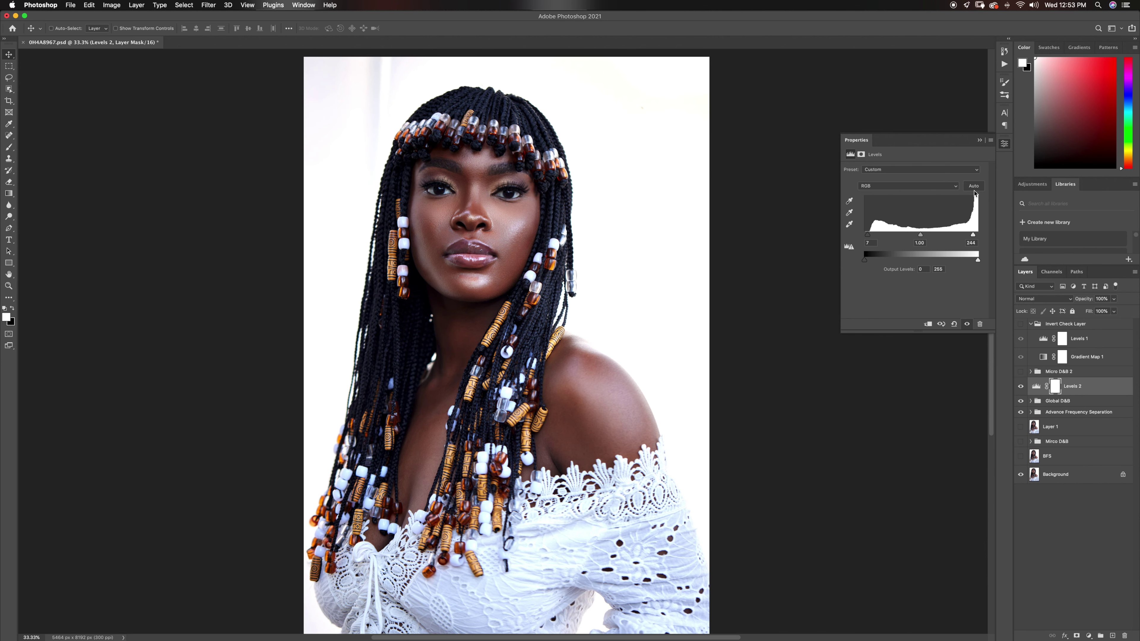
{"action": "left_click", "coordinate": [980, 141]}
Examine the Levels contrast change on the portrait at close and full view
{"action": "key", "text": "z"}
{"action": "left_click", "coordinate": [501, 315], "text": "alt"}
{"action": "left_click", "coordinate": [500, 315], "text": "alt"}
{"action": "left_click", "coordinate": [530, 317]}
{"action": "left_click", "coordinate": [530, 317]}
{"action": "left_click", "coordinate": [530, 317]}
{"action": "left_click", "coordinate": [530, 317], "text": "alt"}
{"action": "key", "text": "v"}
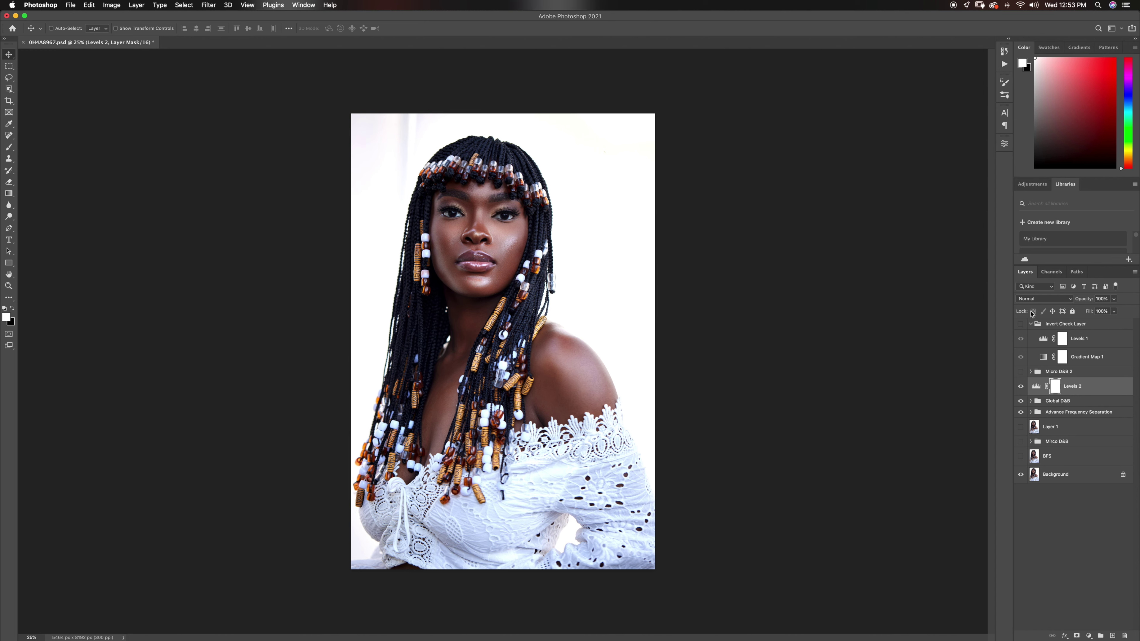
Run the Rich Tones action and lower the resulting layer's opacity to 10%
{"action": "left_click", "coordinate": [1005, 63]}
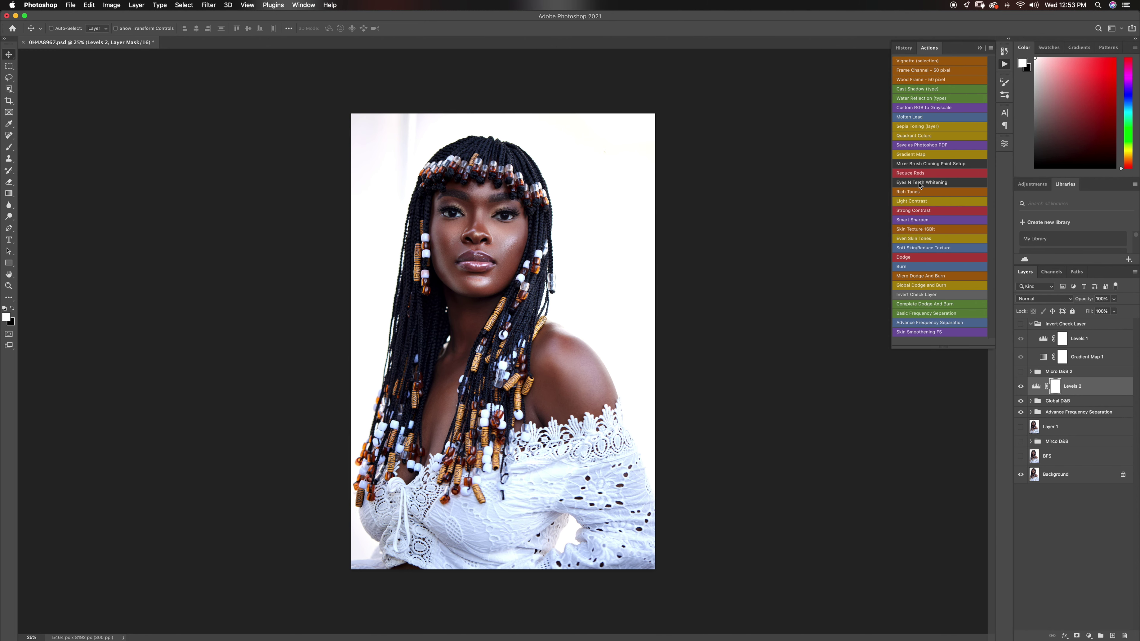
{"action": "left_click", "coordinate": [907, 193]}
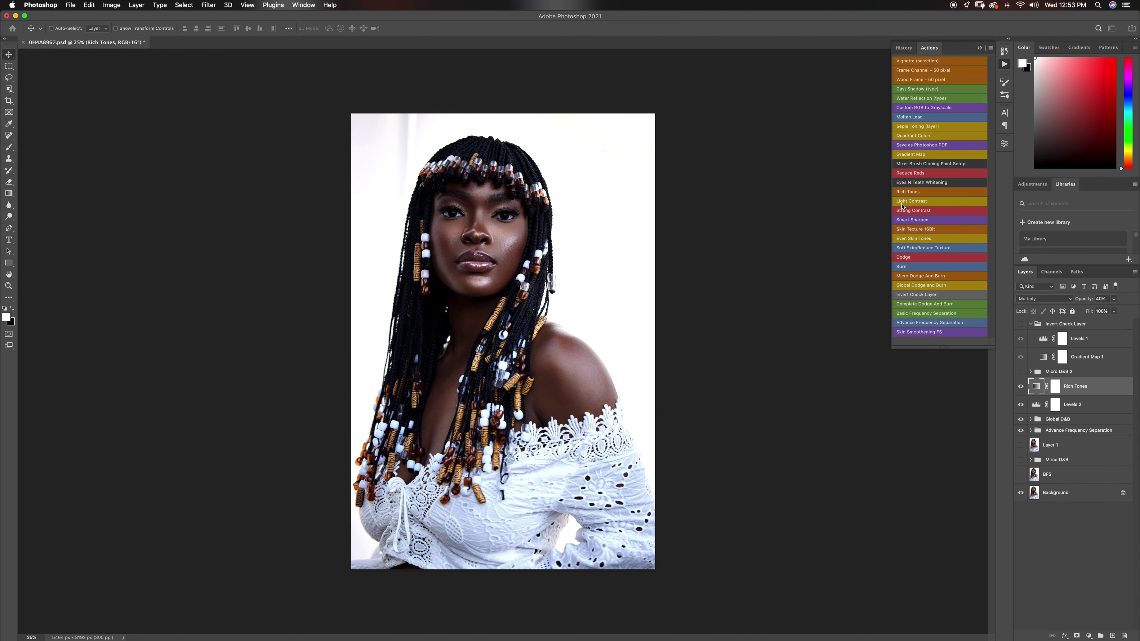
{"action": "left_click_drag", "start_coordinate": [1113, 299], "coordinate": [1096, 311]}
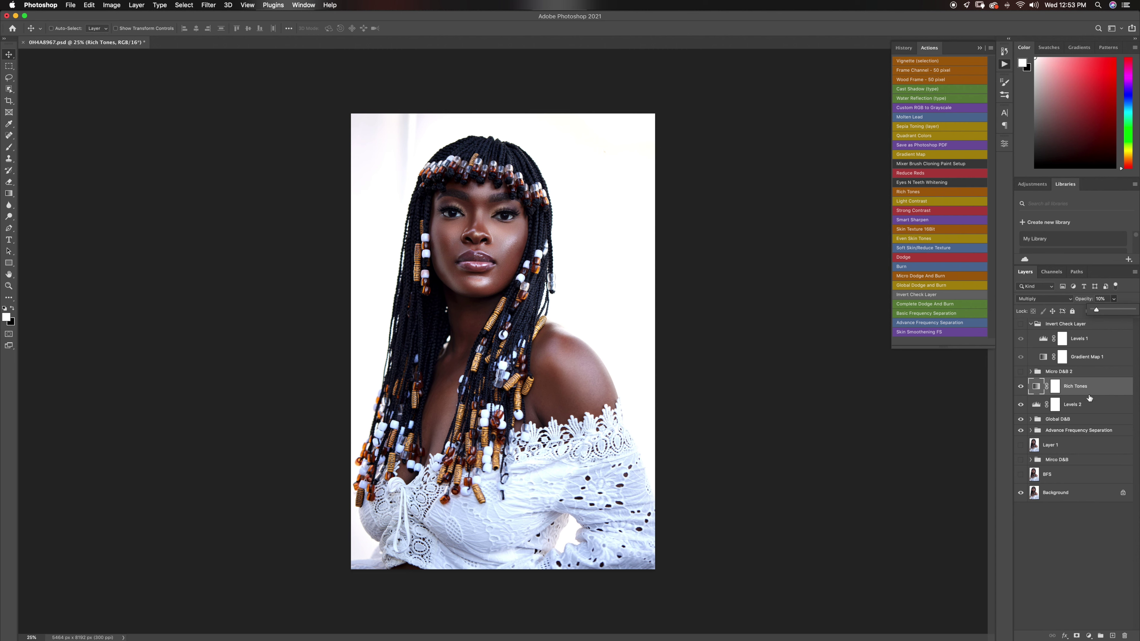
{"action": "left_click", "coordinate": [1078, 555]}
Add a Color Lookup adjustment layer above Rich Tones and load the 3D LUT Signature Skintone 4.CUBE
{"action": "left_click", "coordinate": [1076, 386]}
{"action": "left_click", "coordinate": [1090, 636]}
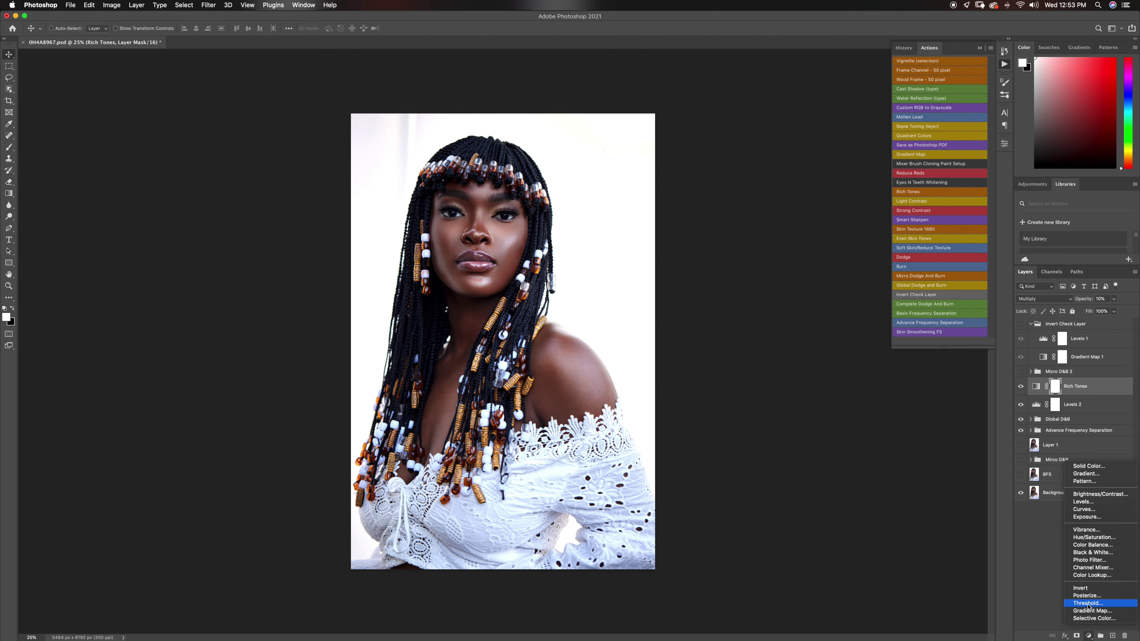
{"action": "left_click", "coordinate": [1093, 575]}
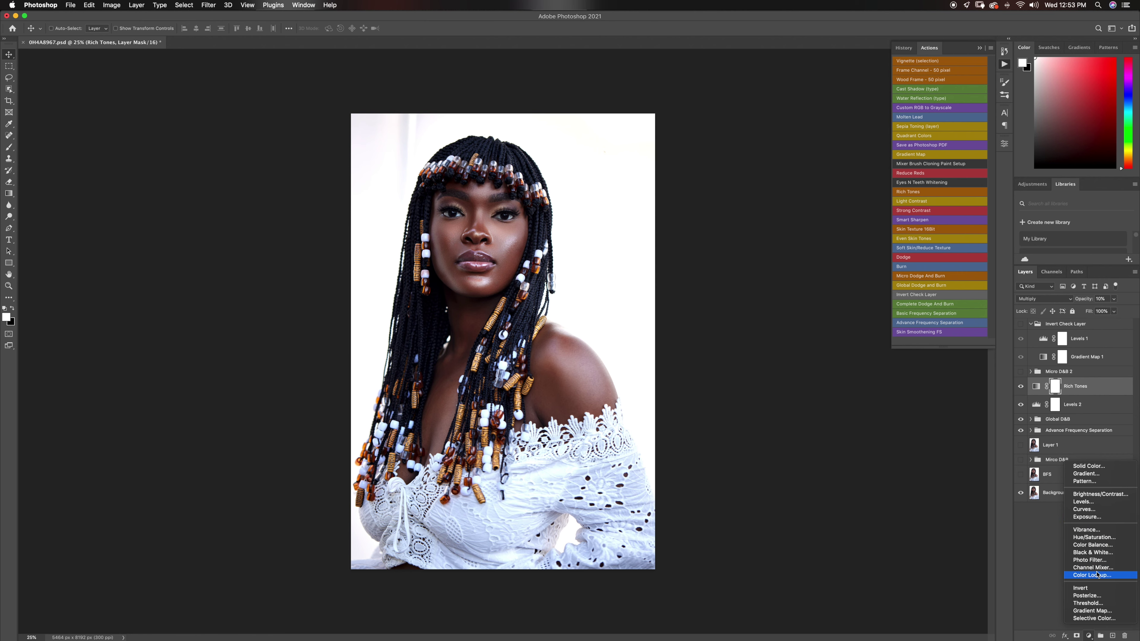
{"action": "left_click", "coordinate": [891, 173]}
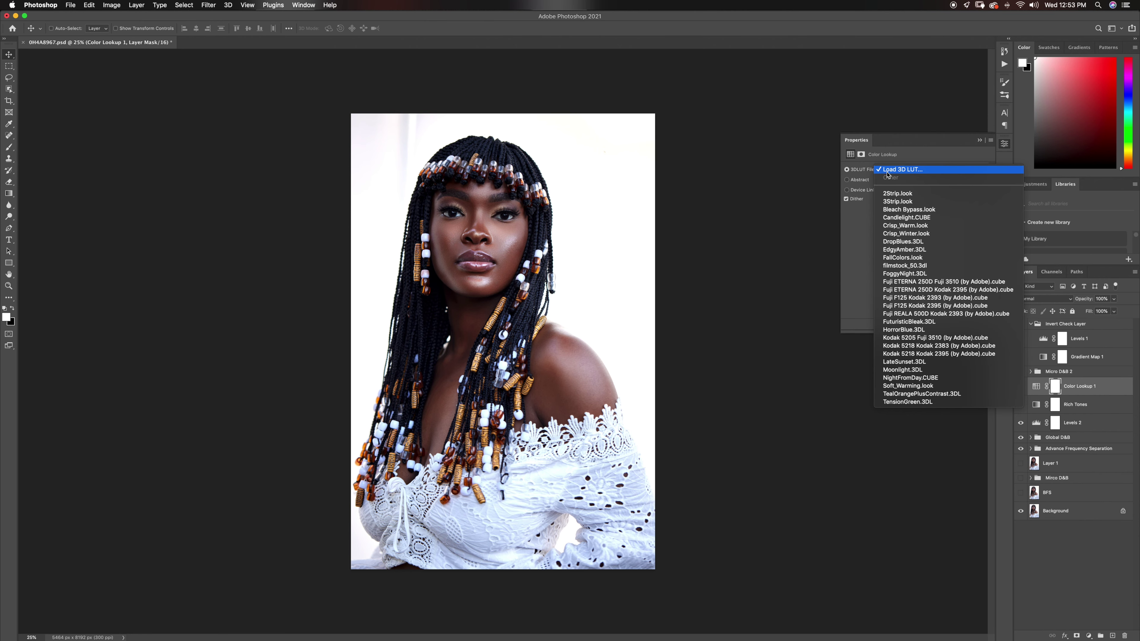
{"action": "left_click", "coordinate": [888, 173]}
{"action": "left_click", "coordinate": [501, 215]}
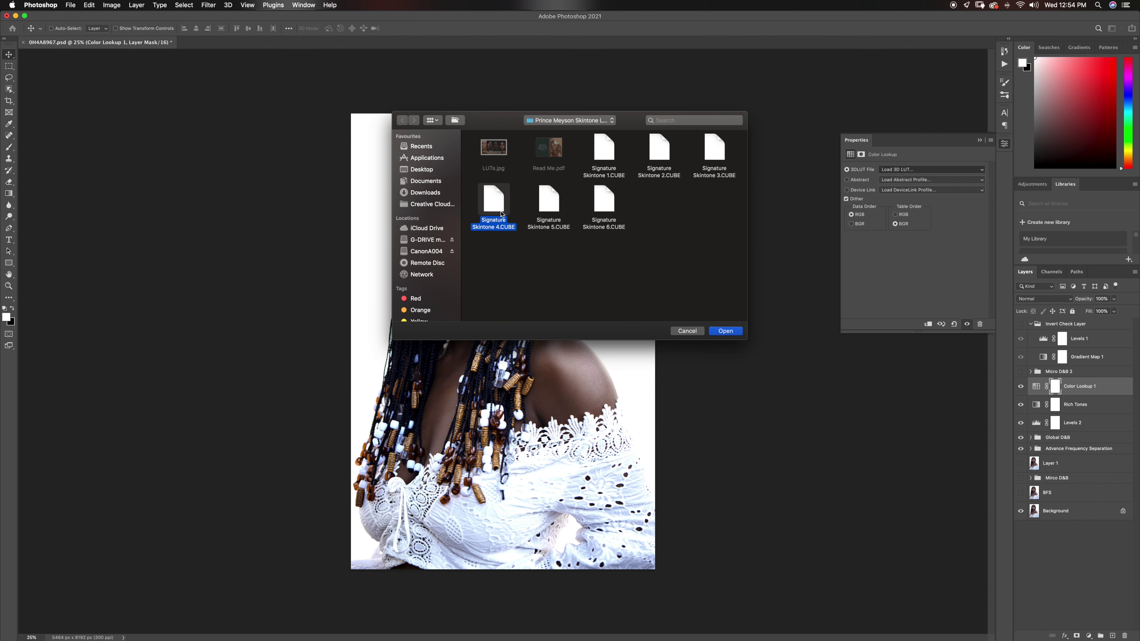
{"action": "left_click", "coordinate": [730, 331]}
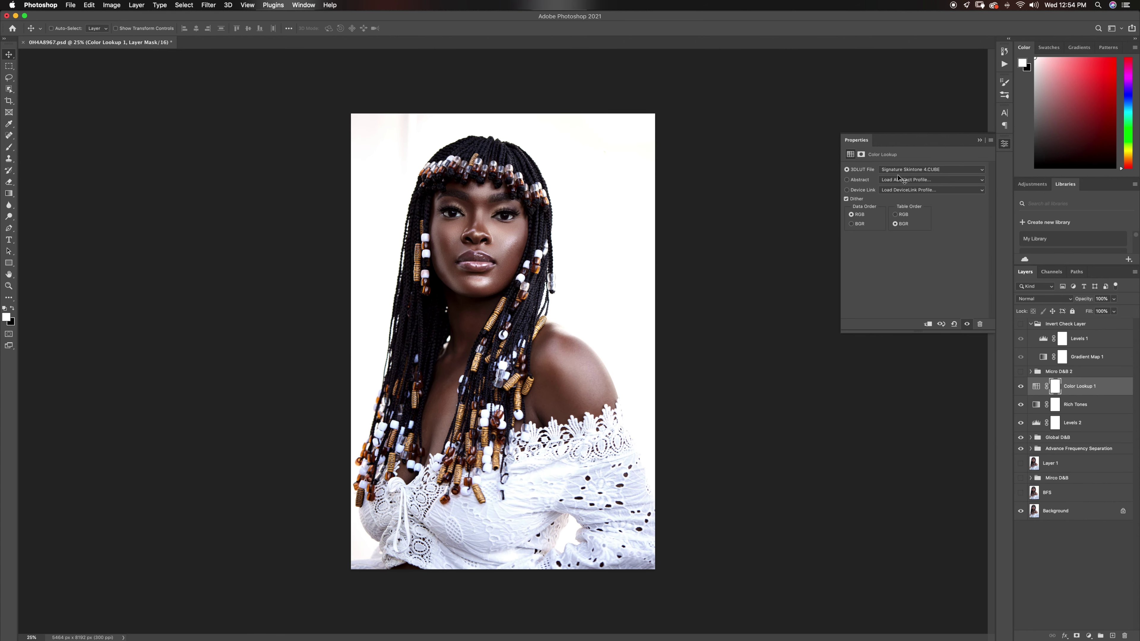
Examine how the loaded LUT affects the skin tones on the face and shoulder
{"action": "key", "text": "z"}
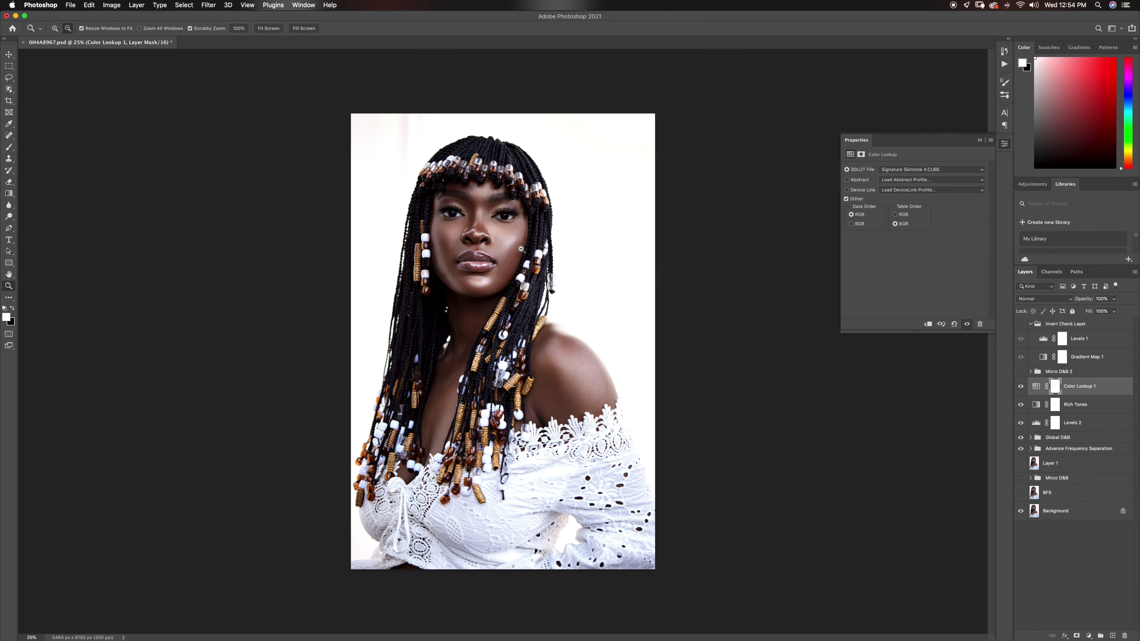
{"action": "left_click", "coordinate": [507, 278]}
{"action": "left_click", "coordinate": [507, 279]}
{"action": "left_click", "coordinate": [511, 300], "text": "alt"}
{"action": "left_click", "coordinate": [510, 301], "text": "alt"}
{"action": "left_click", "coordinate": [511, 300], "text": "alt"}
{"action": "left_click", "coordinate": [589, 316]}
{"action": "key", "text": "v"}
Raise the opacity of the Rich Tones layer slightly
{"action": "left_click", "coordinate": [1064, 405]}
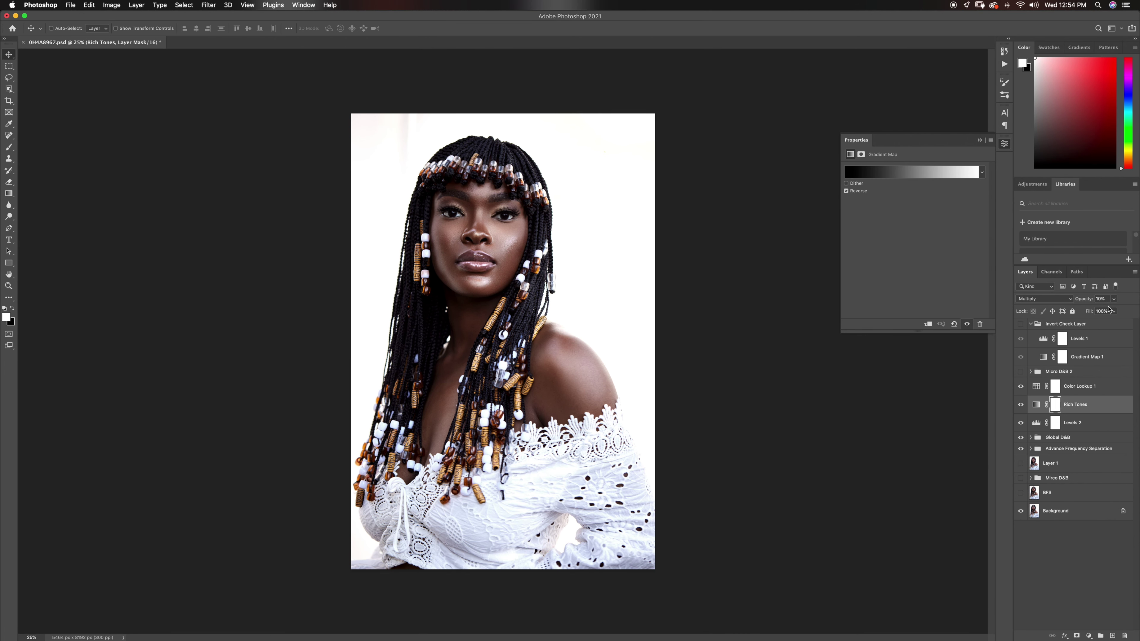
{"action": "left_click", "coordinate": [1115, 300]}
{"action": "left_click_drag", "start_coordinate": [1095, 310], "coordinate": [1099, 311]}
Set the opacity of the Color Lookup 1 layer to 48%
{"action": "left_click", "coordinate": [1082, 387]}
{"action": "left_click", "coordinate": [1114, 298]}
{"action": "left_click_drag", "start_coordinate": [1117, 310], "coordinate": [1092, 310]}
{"action": "left_click", "coordinate": [1071, 386]}
Examine the portrait's toned-down color grade at close and full view
{"action": "key", "text": "z"}
{"action": "left_click_drag", "start_coordinate": [453, 320], "coordinate": [490, 296]}
{"action": "left_click", "coordinate": [489, 297], "text": "alt"}
{"action": "left_click", "coordinate": [504, 233]}
{"action": "left_click", "coordinate": [517, 248], "text": "alt"}
{"action": "left_click", "coordinate": [518, 249], "text": "alt"}
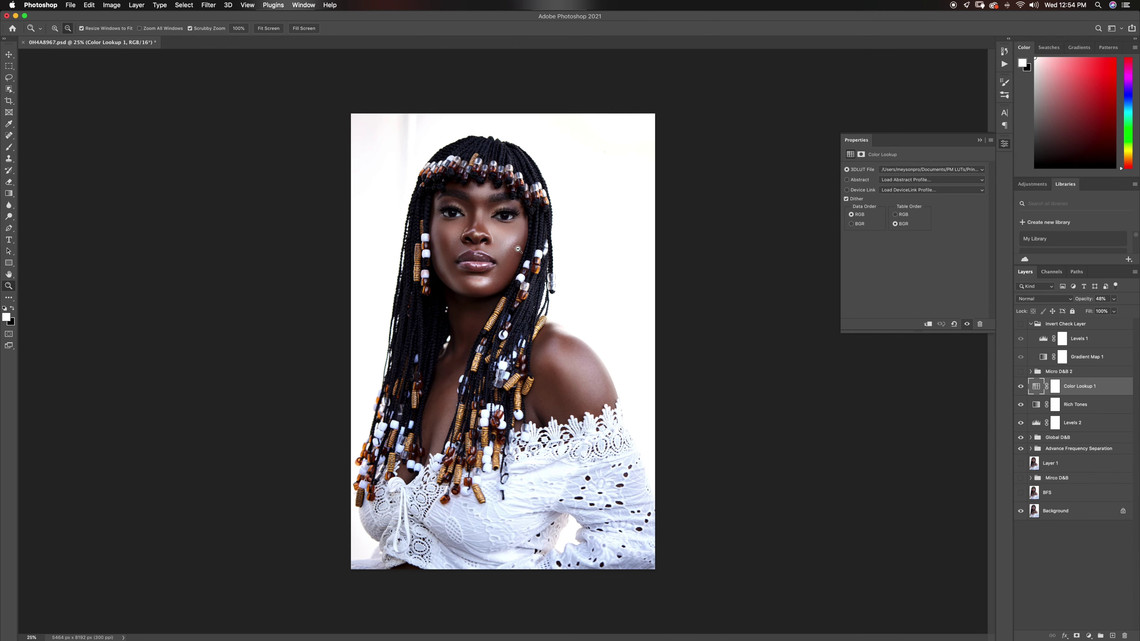
{"action": "left_click", "coordinate": [518, 248]}
{"action": "key", "text": "v"}
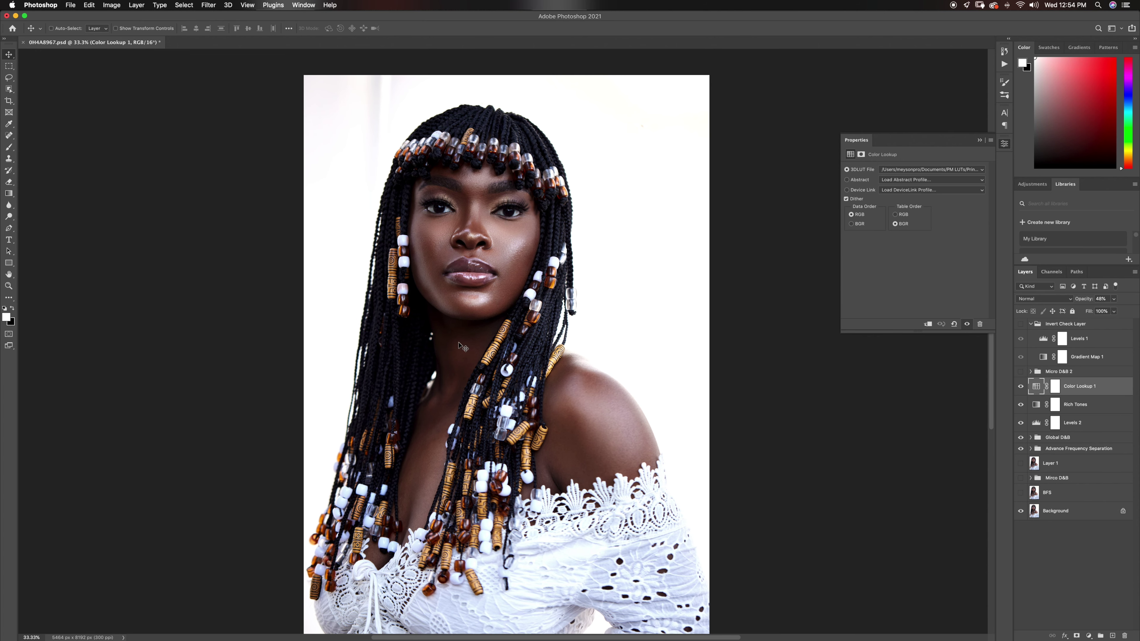
{"action": "key", "text": "super+minus"}
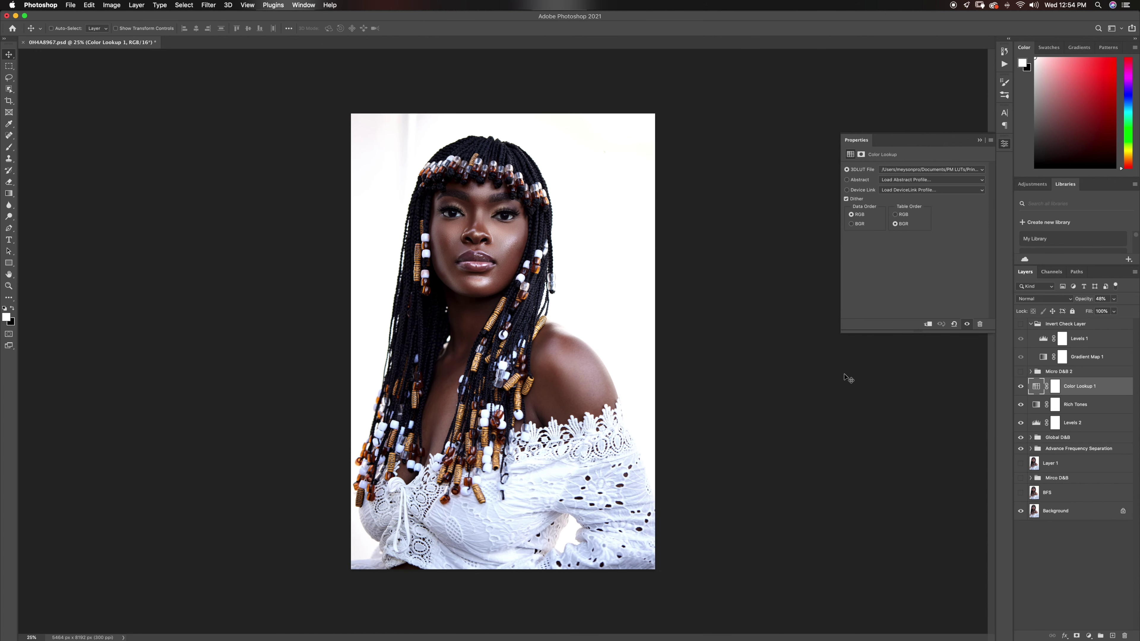
Add another Levels adjustment layer above the Color Lookup 1 layer
{"action": "left_click", "coordinate": [1077, 636]}
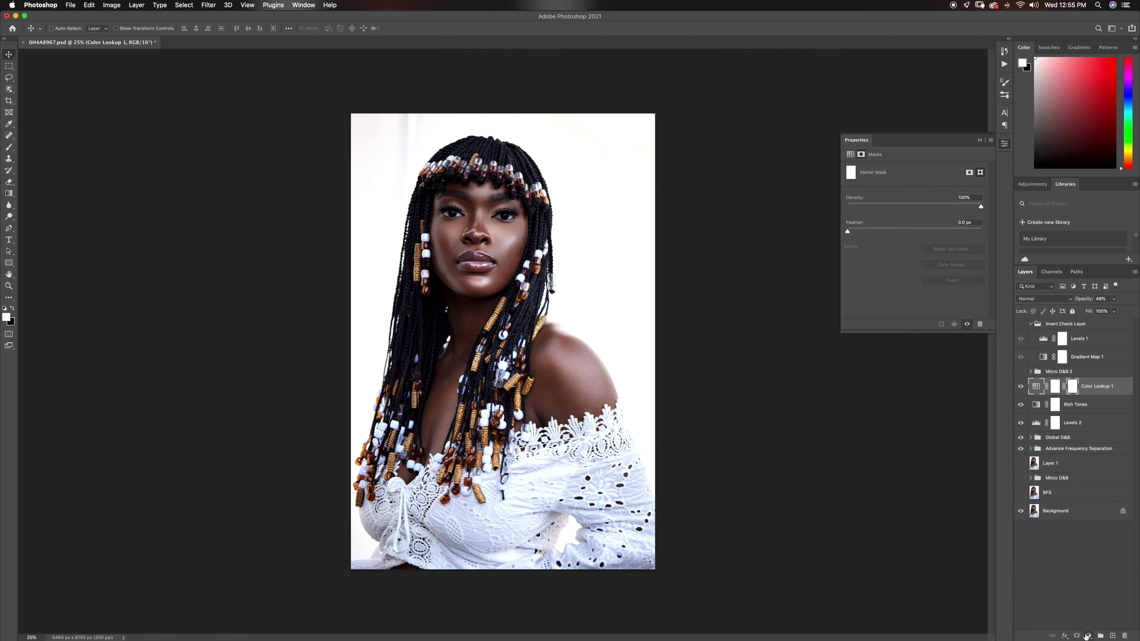
{"action": "key", "text": "super+z"}
{"action": "left_click", "coordinate": [1089, 636]}
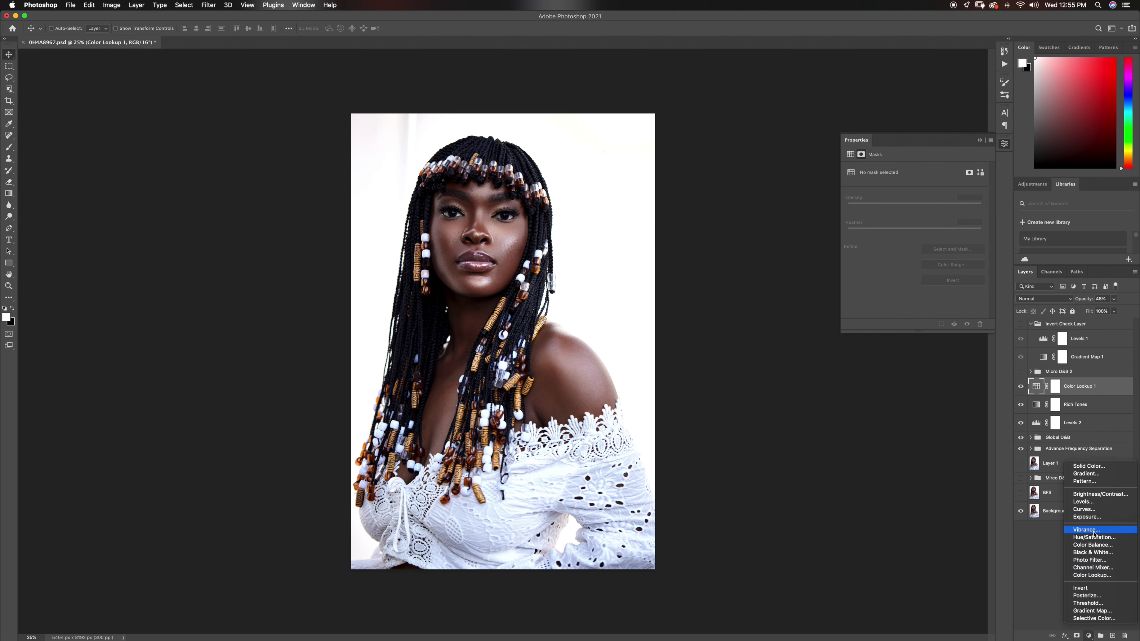
{"action": "left_click", "coordinate": [1086, 502]}
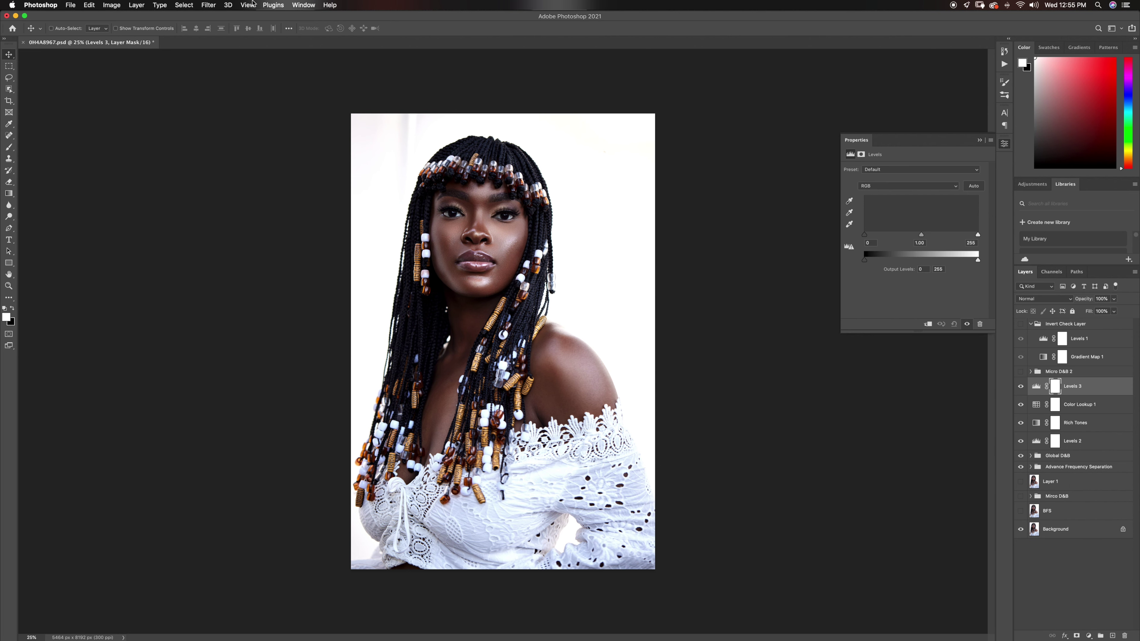
Mask the Levels 3 layer to the pale backdrop with Color Range, adding several sampled backdrop tones to the selection
{"action": "left_click", "coordinate": [184, 5]}
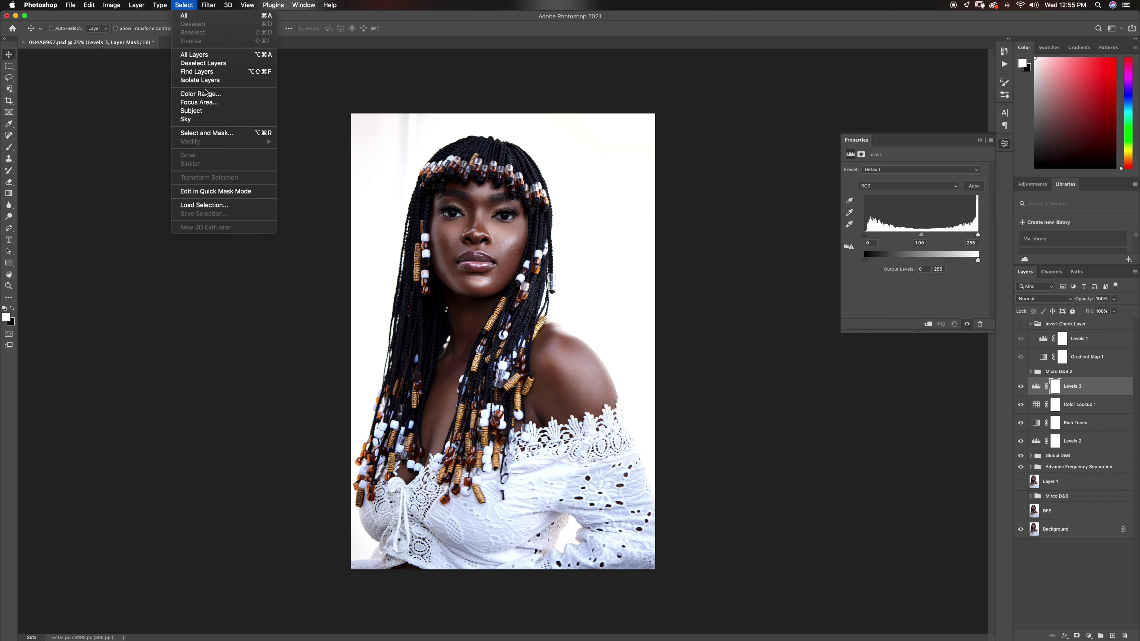
{"action": "left_click", "coordinate": [214, 93]}
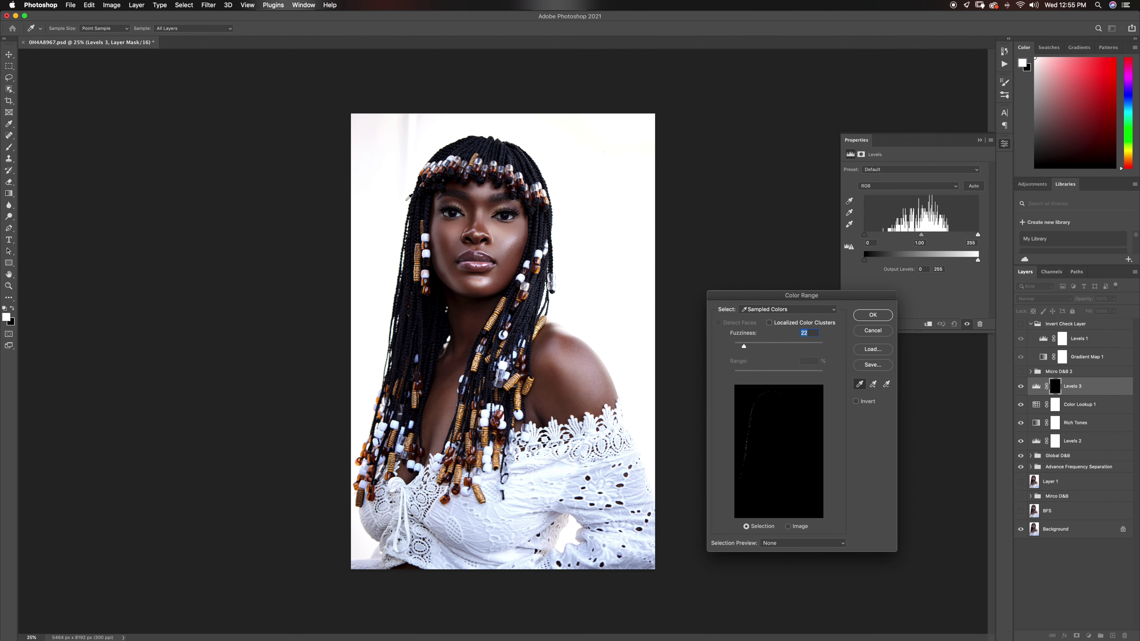
{"action": "left_click", "coordinate": [383, 191]}
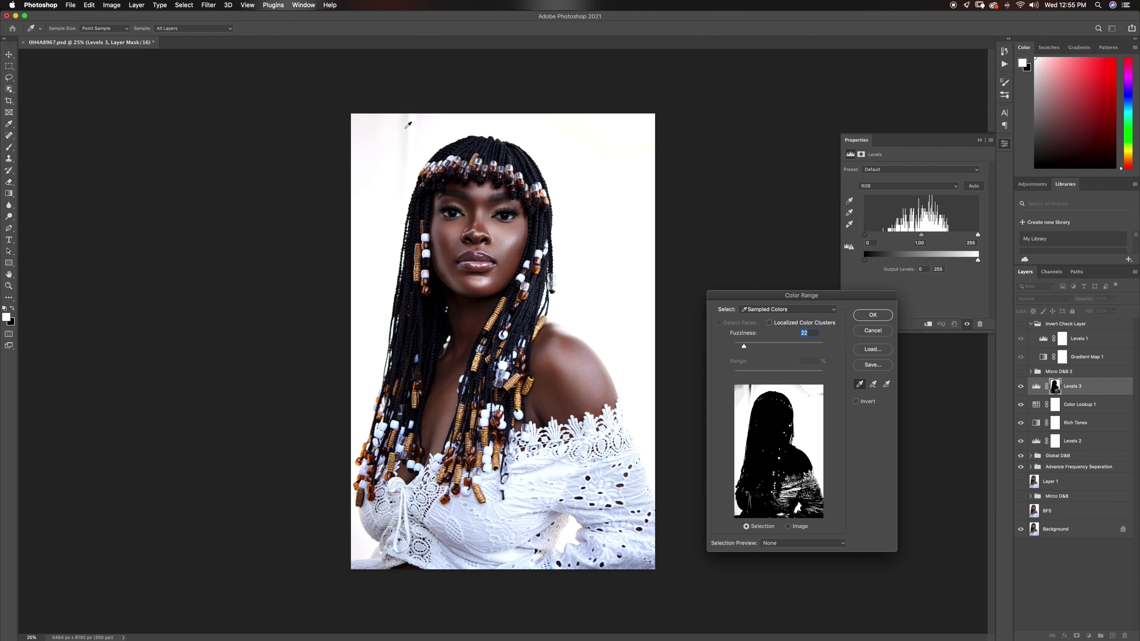
{"action": "left_click", "coordinate": [404, 131]}
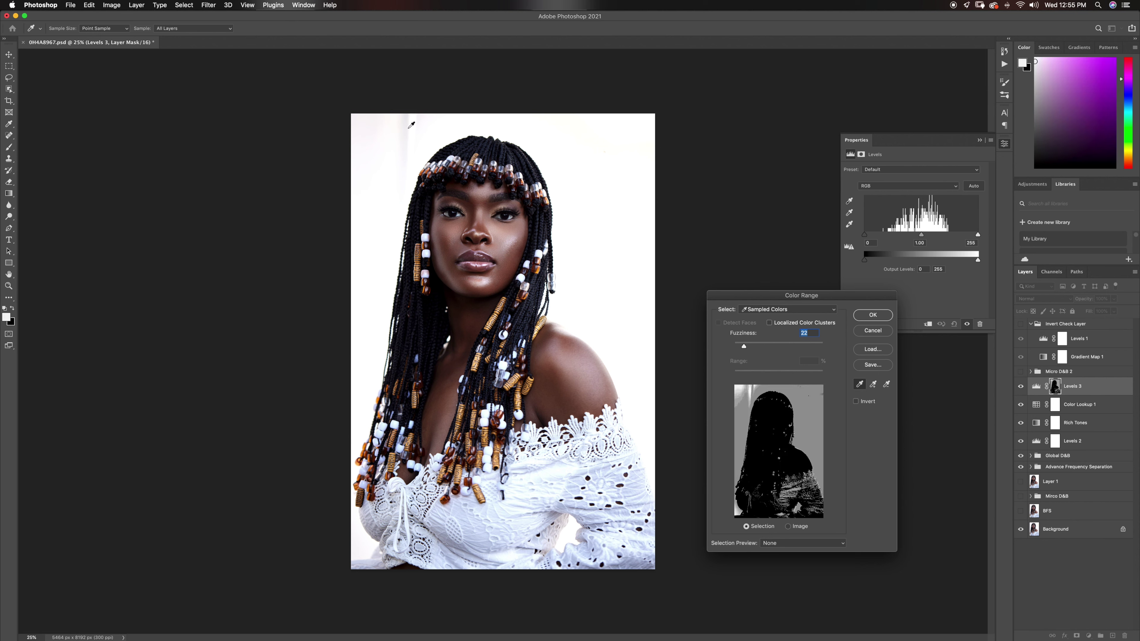
{"action": "left_click", "coordinate": [412, 126]}
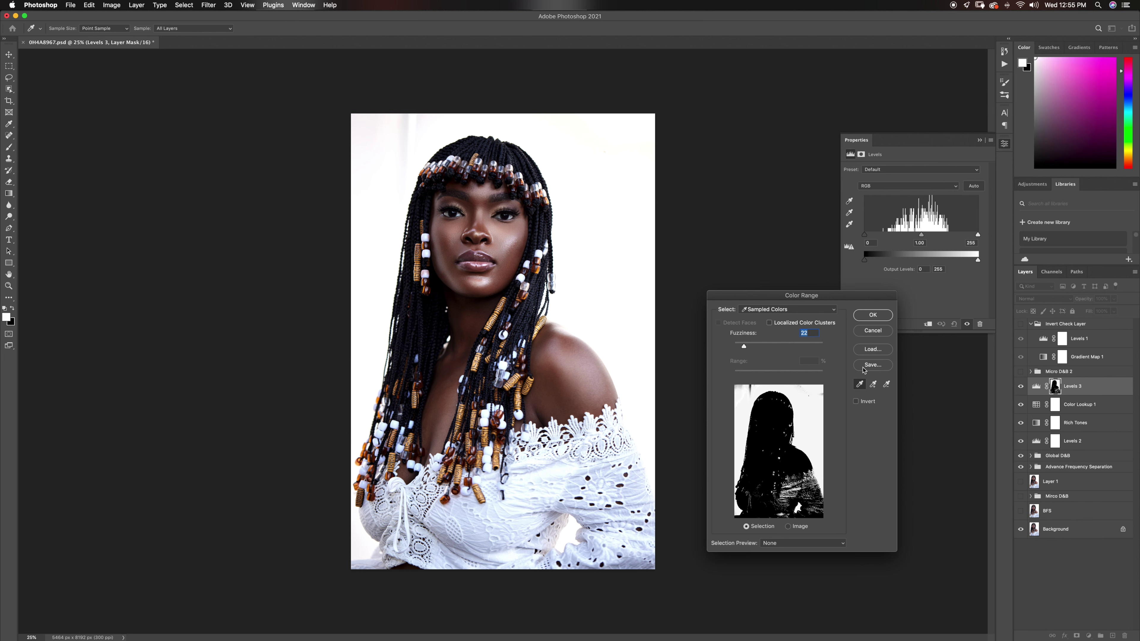
{"action": "left_click", "coordinate": [872, 384]}
{"action": "left_click", "coordinate": [404, 124]}
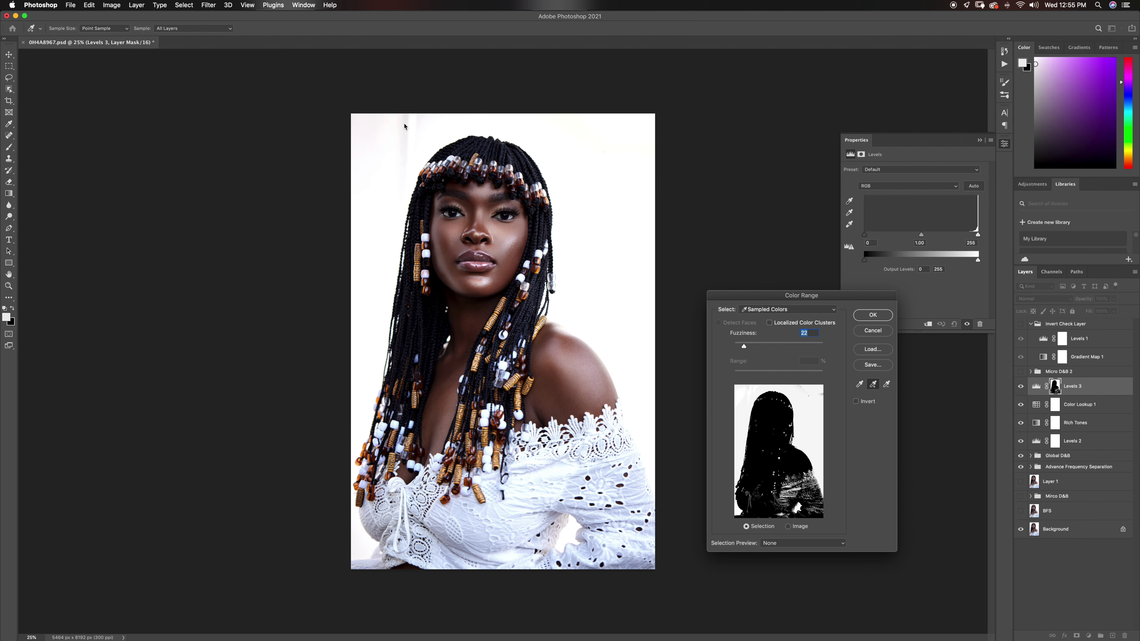
{"action": "left_click", "coordinate": [387, 128]}
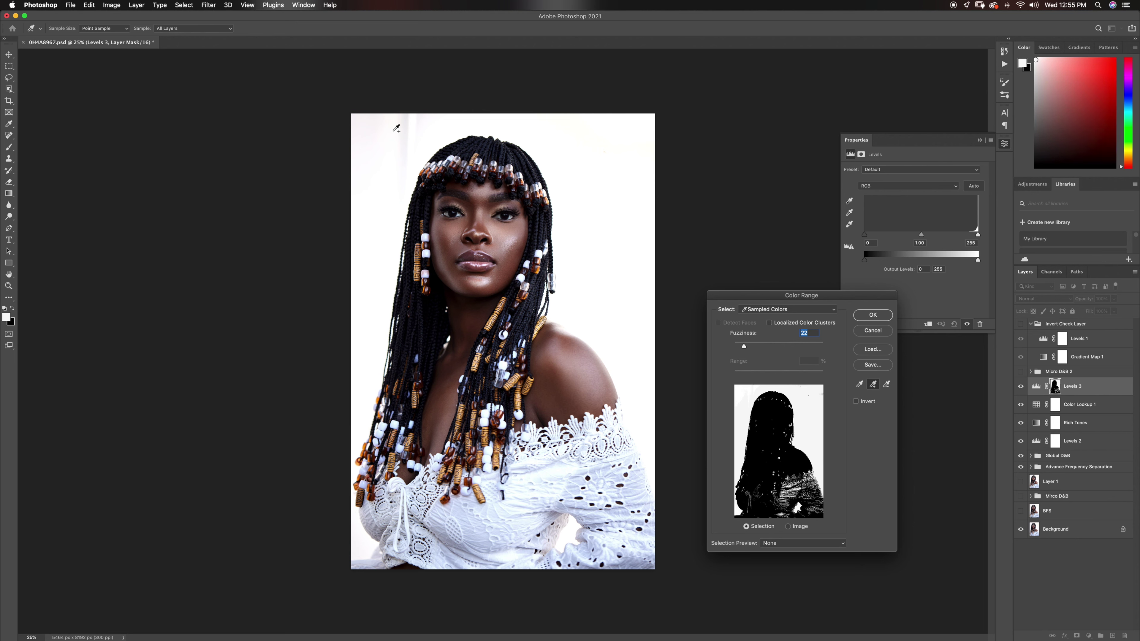
{"action": "left_click", "coordinate": [376, 197]}
{"action": "left_click", "coordinate": [379, 172]}
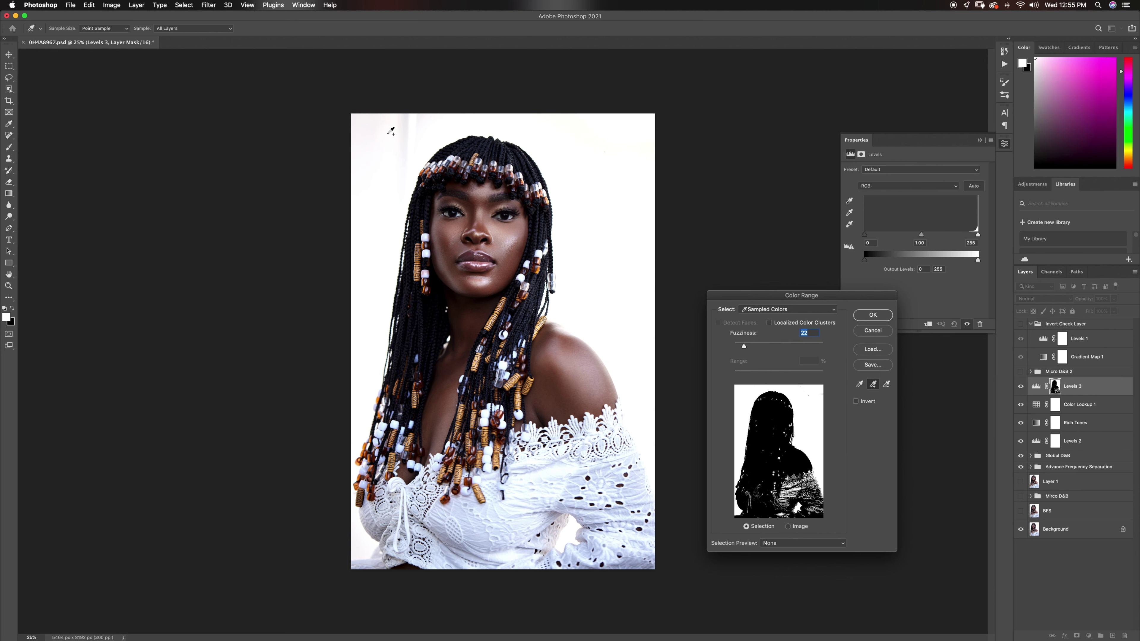
{"action": "left_click", "coordinate": [368, 141]}
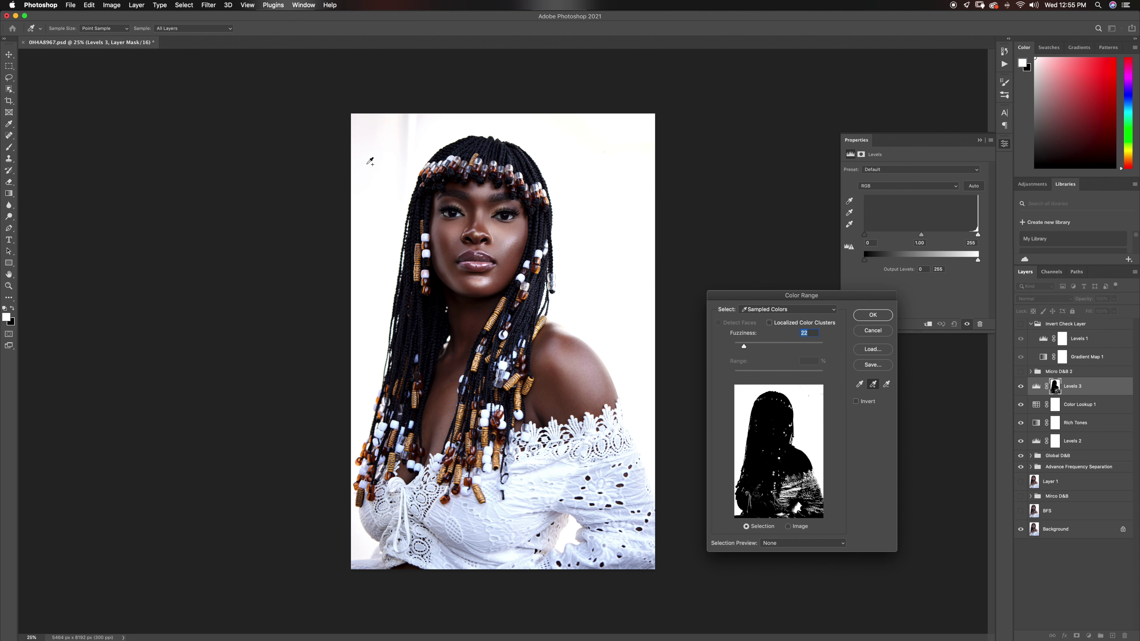
{"action": "left_click", "coordinate": [873, 314]}
Brighten the backdrop by lowering the white input level of the Levels 3 layer to about 102
{"action": "mouse_move", "coordinate": [978, 234]}
{"action": "left_mouse_down"}
{"action": "mouse_move", "coordinate": [885, 236]}
{"action": "mouse_move", "coordinate": [991, 234]}
{"action": "left_mouse_up"}
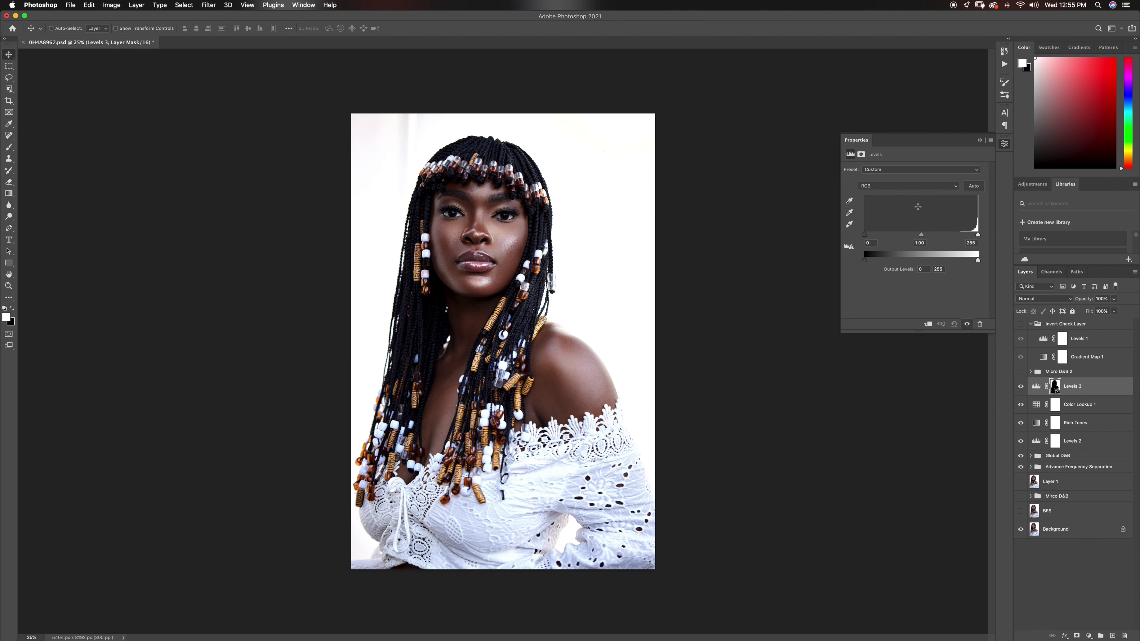
{"action": "left_click_drag", "start_coordinate": [978, 238], "coordinate": [909, 235]}
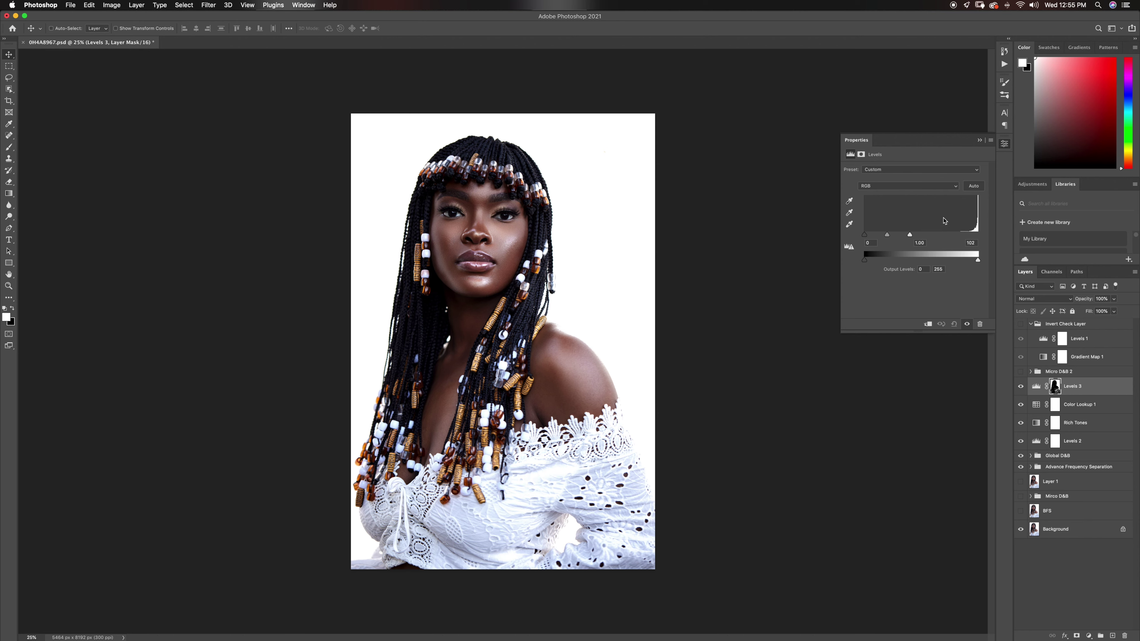
{"action": "left_click", "coordinate": [981, 140]}
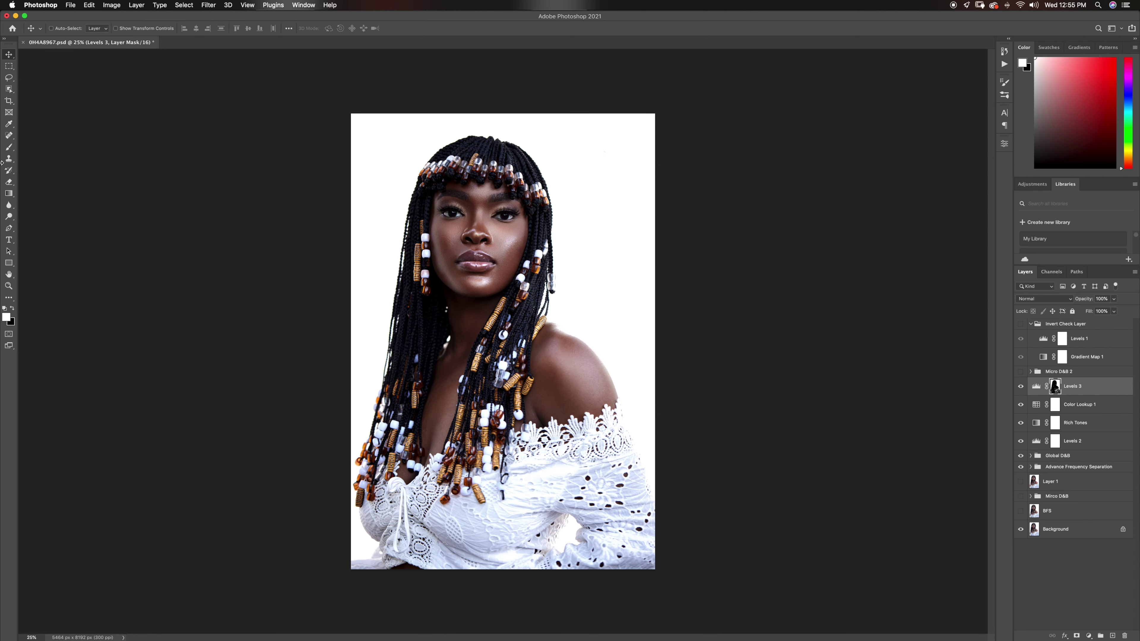
With the Levels 3 mask shown as an overlay, paint the woman and her blouse out in black using a brush at 100% flow
{"action": "key", "text": "backslash"}
{"action": "left_click", "coordinate": [9, 148]}
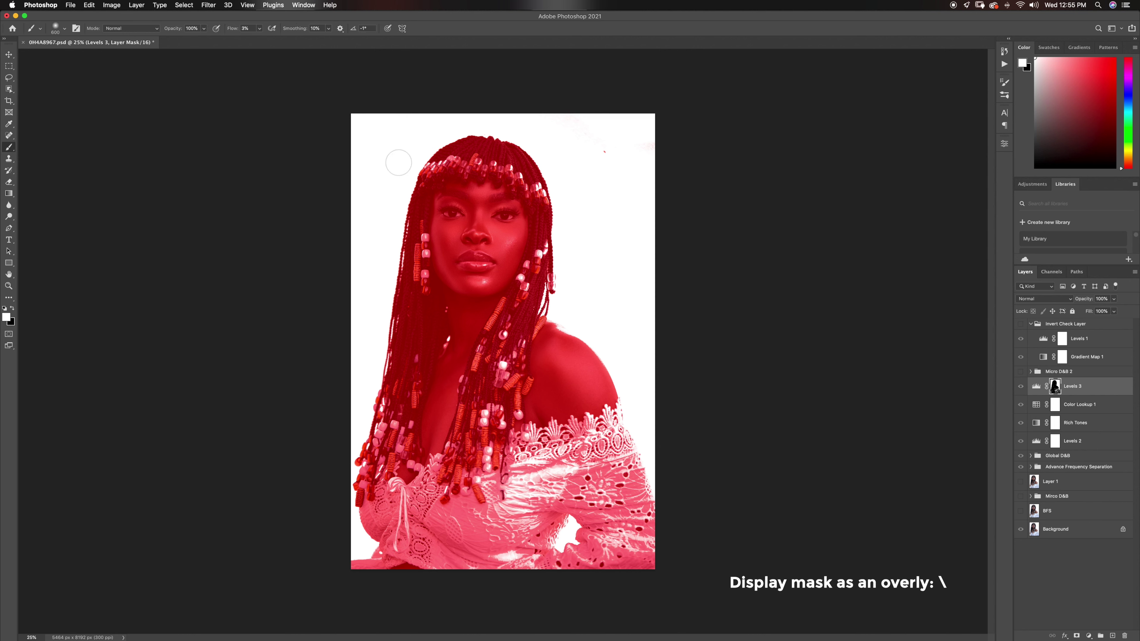
{"action": "left_click", "coordinate": [259, 29]}
{"action": "left_click_drag", "start_coordinate": [257, 38], "coordinate": [423, 28]}
{"action": "left_click", "coordinate": [432, 27]}
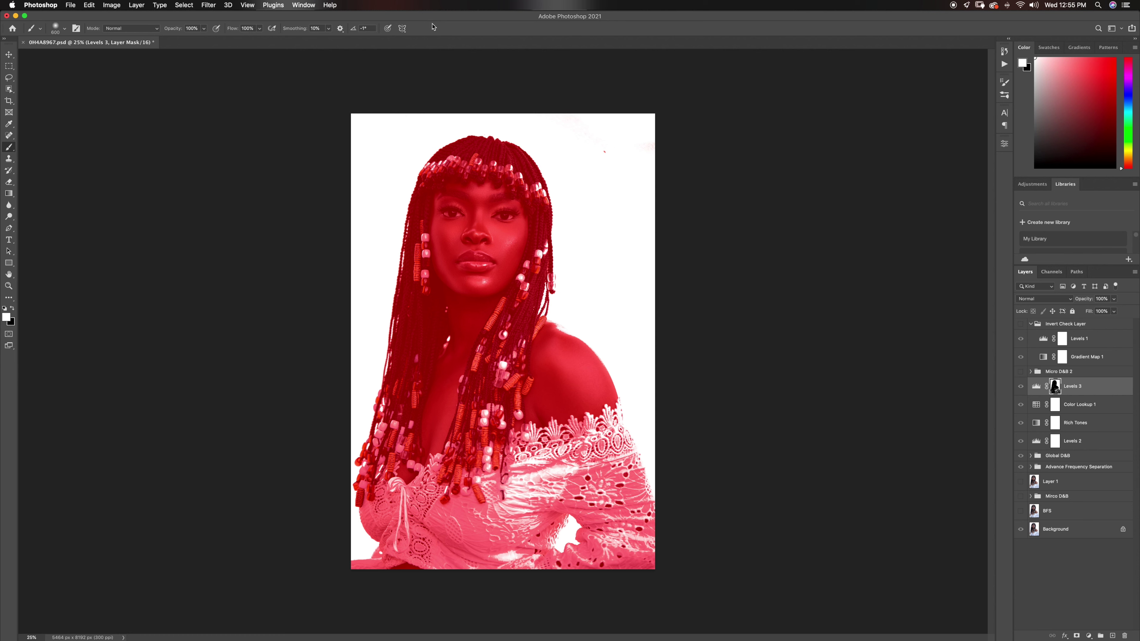
{"action": "key", "text": "x"}
{"action": "mouse_move", "coordinate": [506, 475]}
{"action": "left_mouse_down"}
{"action": "mouse_move", "coordinate": [523, 505]}
{"action": "mouse_move", "coordinate": [540, 477]}
{"action": "mouse_move", "coordinate": [490, 502]}
{"action": "mouse_move", "coordinate": [488, 388]}
{"action": "left_mouse_up"}
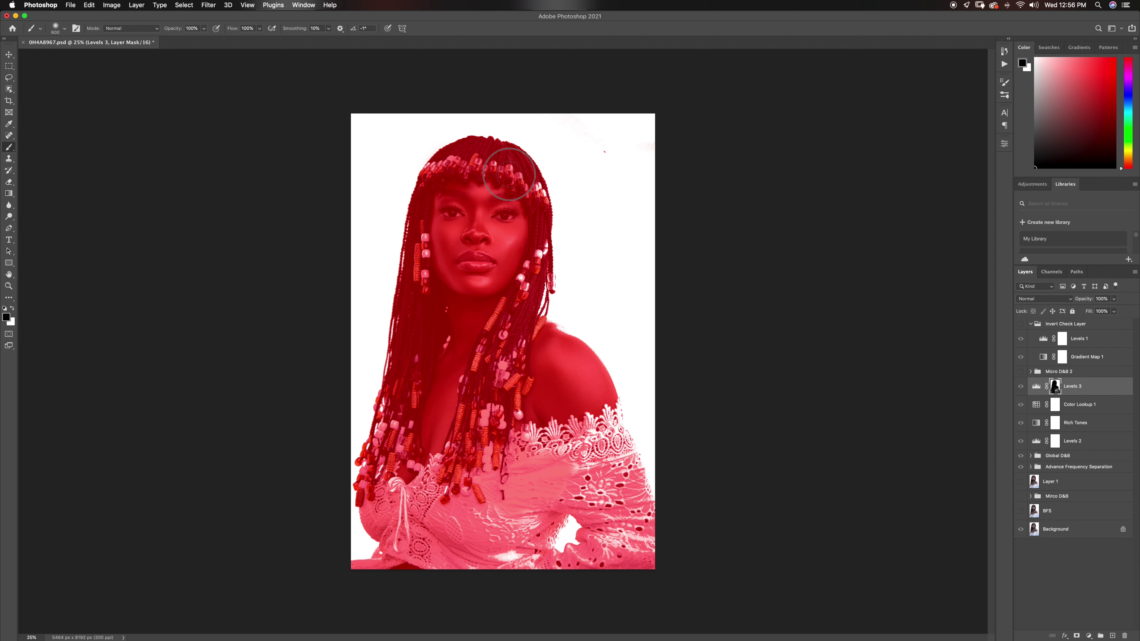
{"action": "mouse_move", "coordinate": [439, 467]}
{"action": "left_mouse_down"}
{"action": "mouse_move", "coordinate": [396, 481]}
{"action": "mouse_move", "coordinate": [405, 441]}
{"action": "mouse_move", "coordinate": [390, 476]}
{"action": "mouse_move", "coordinate": [443, 493]}
{"action": "mouse_move", "coordinate": [486, 556]}
{"action": "mouse_move", "coordinate": [509, 498]}
{"action": "mouse_move", "coordinate": [518, 560]}
{"action": "mouse_move", "coordinate": [576, 459]}
{"action": "mouse_move", "coordinate": [544, 430]}
{"action": "mouse_move", "coordinate": [502, 430]}
{"action": "mouse_move", "coordinate": [570, 439]}
{"action": "mouse_move", "coordinate": [594, 420]}
{"action": "mouse_move", "coordinate": [580, 477]}
{"action": "mouse_move", "coordinate": [619, 533]}
{"action": "mouse_move", "coordinate": [606, 566]}
{"action": "mouse_move", "coordinate": [569, 566]}
{"action": "mouse_move", "coordinate": [632, 532]}
{"action": "mouse_move", "coordinate": [608, 453]}
{"action": "left_mouse_up"}
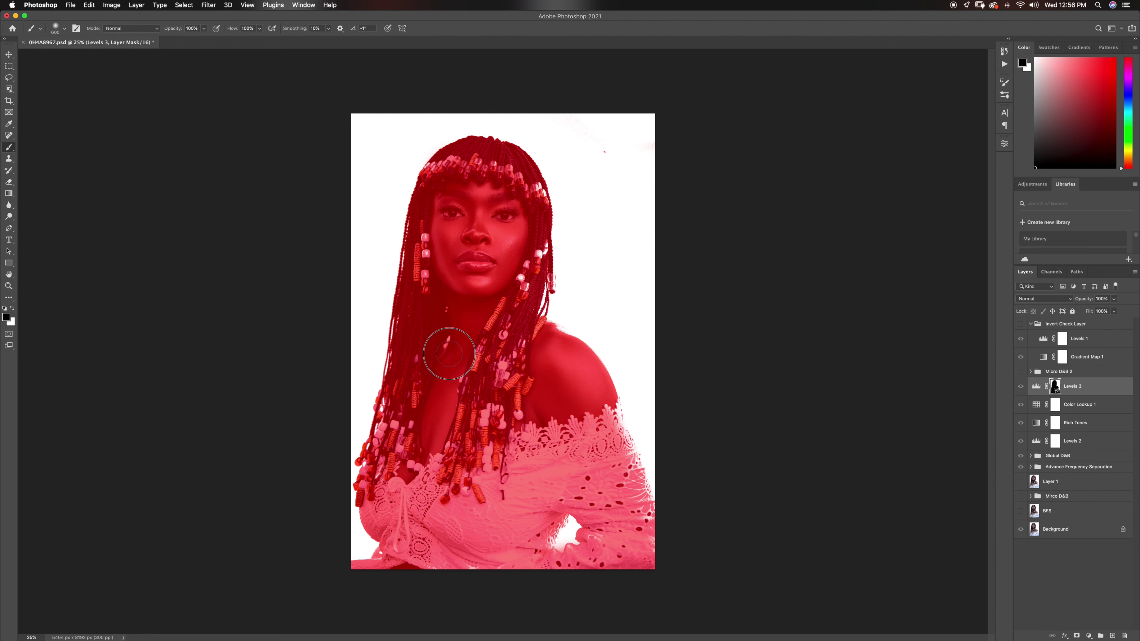
{"action": "key", "text": "backslash"}
{"action": "key", "text": "x"}
Compare the portrait with and without the Levels 3 layer and against the original Background layer, at closer and full view
{"action": "left_click", "coordinate": [1022, 388]}
{"action": "left_click", "coordinate": [1021, 388]}
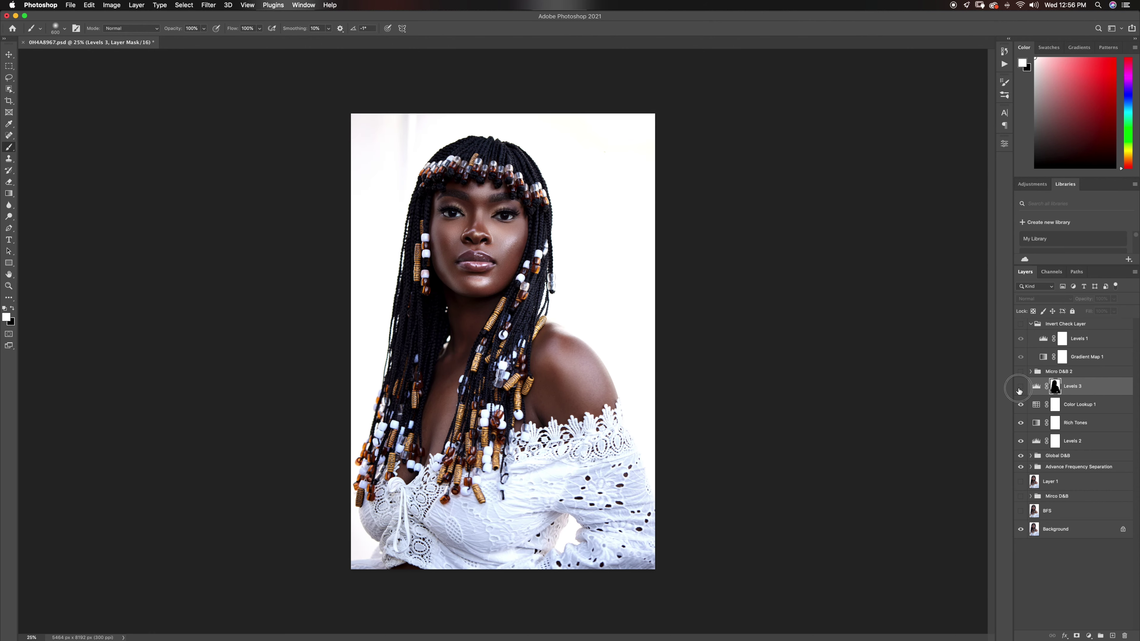
{"action": "key", "text": "z"}
{"action": "left_click", "coordinate": [442, 347], "text": "alt"}
{"action": "left_click", "coordinate": [442, 348], "text": "alt"}
{"action": "left_click", "coordinate": [521, 329]}
{"action": "left_click", "coordinate": [521, 329]}
{"action": "left_click", "coordinate": [521, 329]}
{"action": "key", "text": "b"}
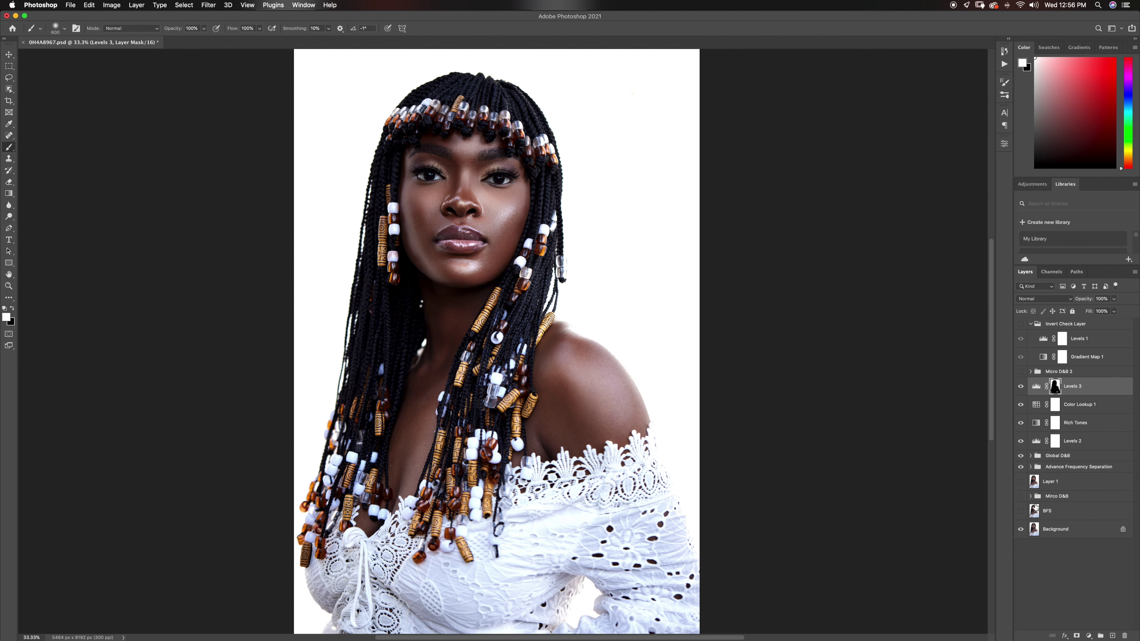
{"action": "left_click", "coordinate": [1021, 530], "text": "alt"}
{"action": "left_click", "coordinate": [1022, 531], "text": "alt"}
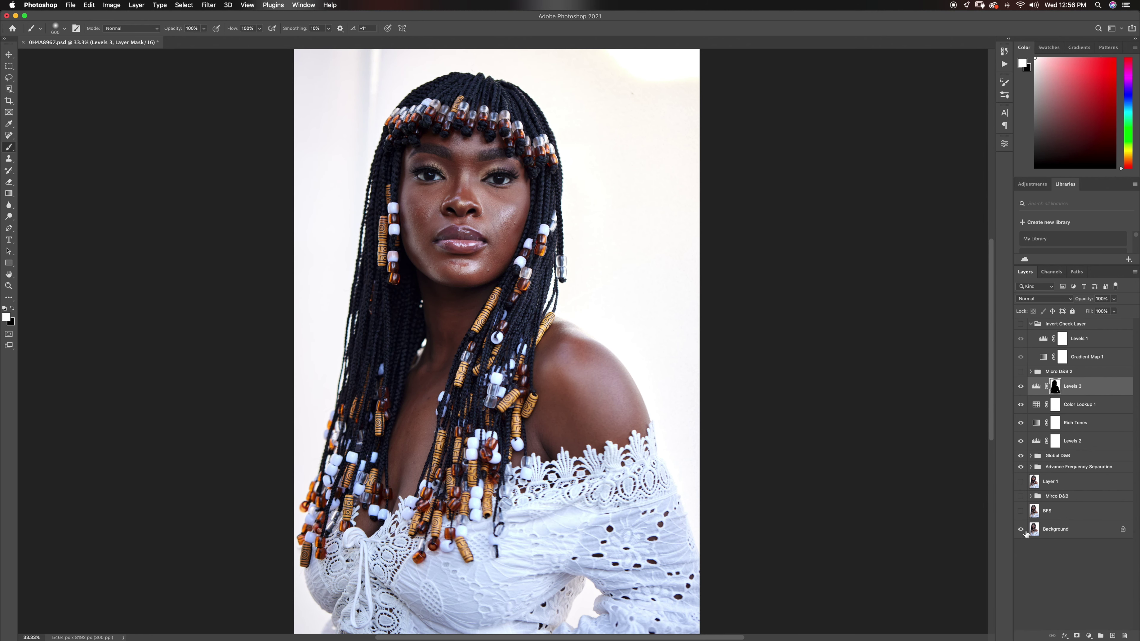
{"action": "left_click", "coordinate": [1022, 530], "text": "alt"}
{"action": "left_click", "coordinate": [1021, 530], "text": "alt"}
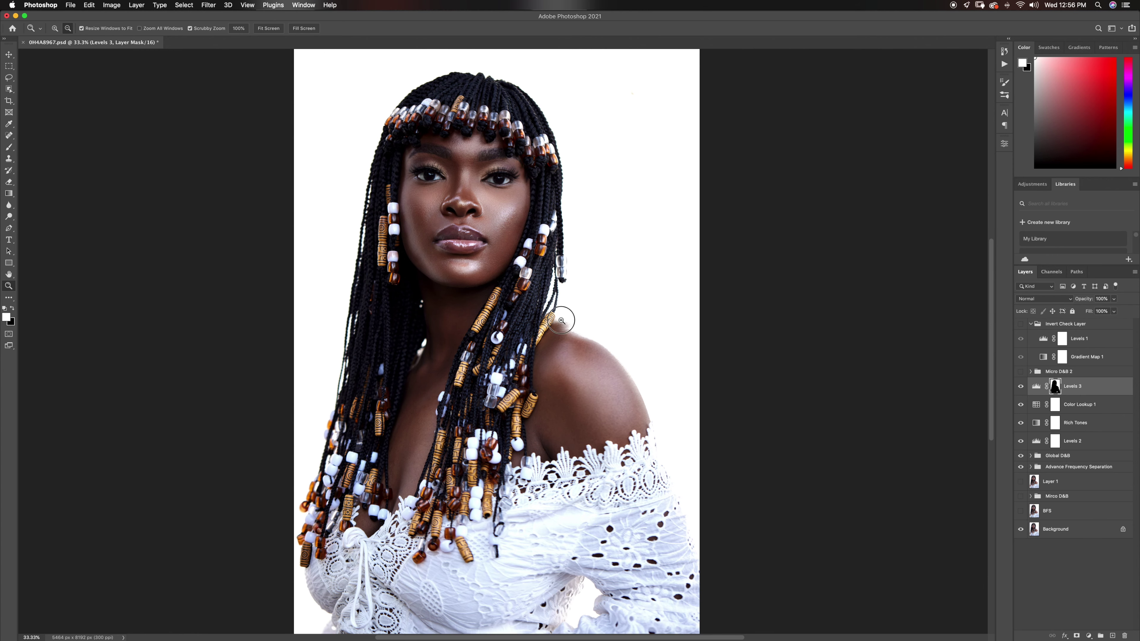
{"action": "key", "text": "super+minus"}
{"action": "key", "text": "super+minus"}
{"action": "key", "text": "super+plus"}
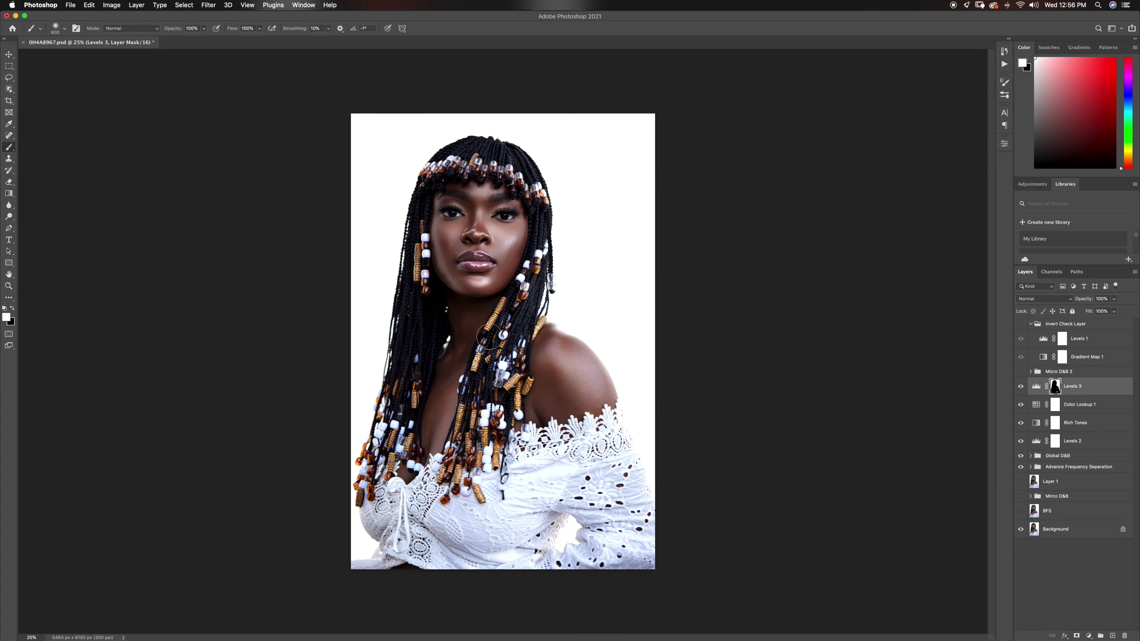
Group the Color Lookup 1 and Rich Tones layers and set the group's opacity to about 85%
{"action": "left_click", "coordinate": [1080, 406]}
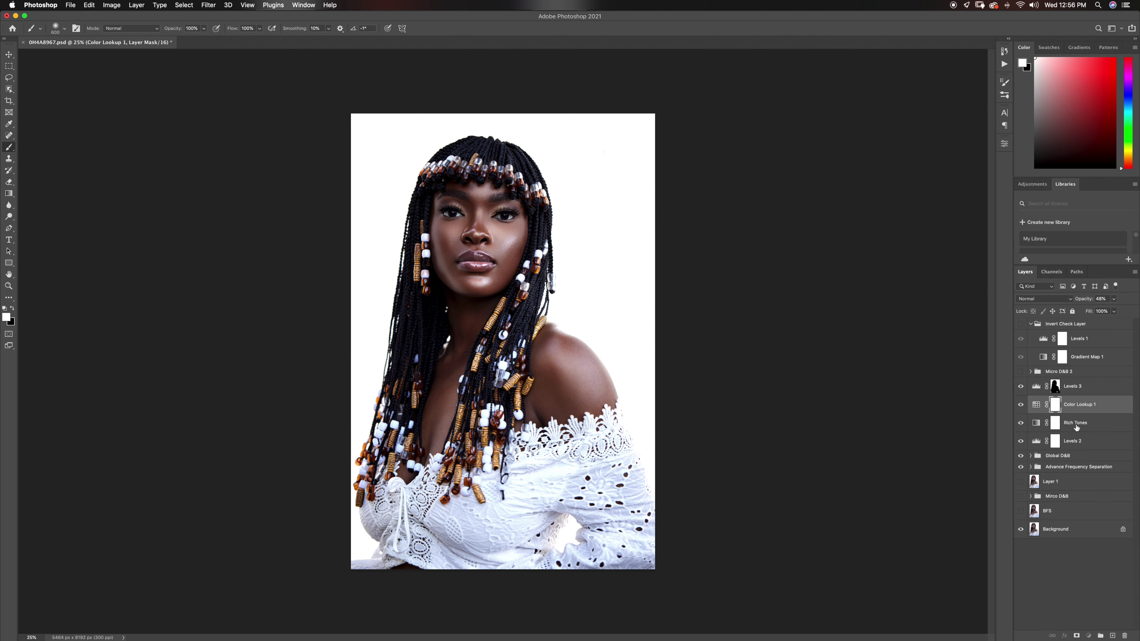
{"action": "left_click", "coordinate": [1075, 423]}
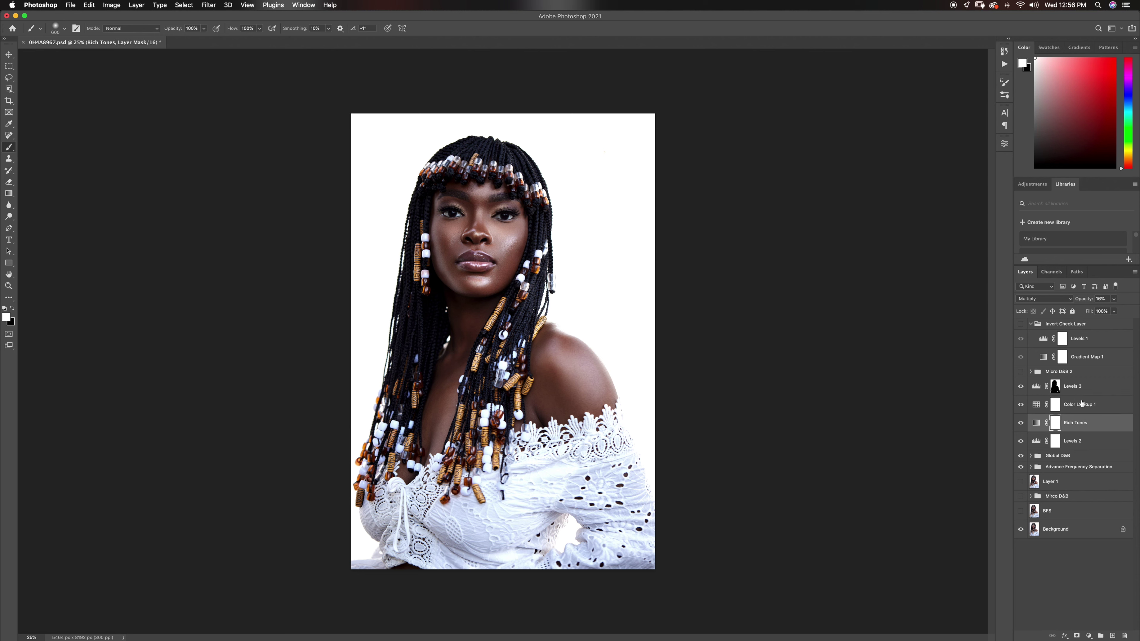
{"action": "left_click", "coordinate": [1078, 406], "text": "shift"}
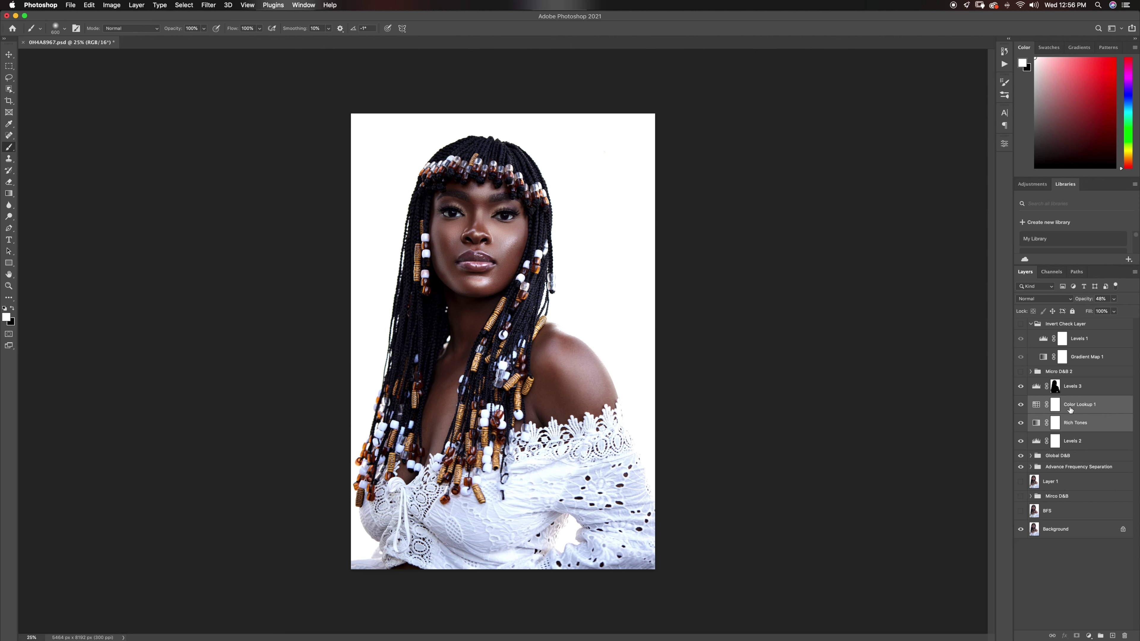
{"action": "key", "text": "super+g"}
{"action": "left_click", "coordinate": [1114, 299]}
{"action": "left_click_drag", "start_coordinate": [1115, 310], "coordinate": [1109, 310]}
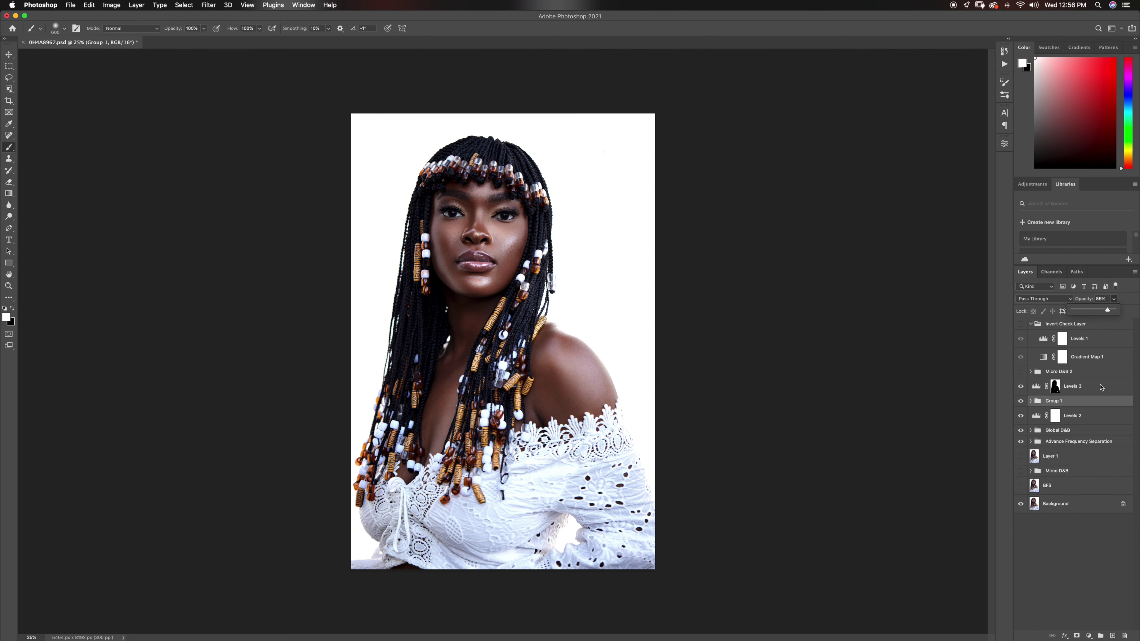
Slightly reduce the black input level of the Levels 2 layer to ease the shadows
{"action": "left_click", "coordinate": [1040, 418]}
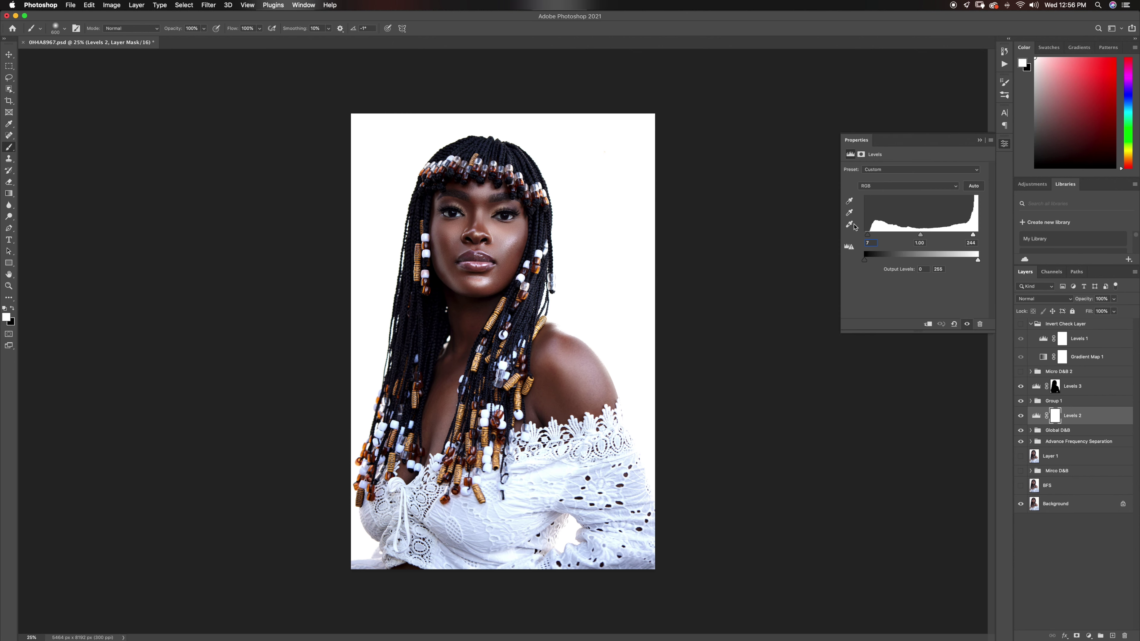
{"action": "left_click_drag", "start_coordinate": [867, 235], "coordinate": [866, 236]}
{"action": "left_click", "coordinate": [980, 141]}
Examine the face, hair and backdrop edges at full view and in close-up
{"action": "key", "text": "z"}
{"action": "left_click", "coordinate": [416, 313], "text": "alt"}
{"action": "left_click", "coordinate": [415, 313], "text": "alt"}
{"action": "left_click", "coordinate": [511, 301]}
{"action": "left_click", "coordinate": [510, 301]}
{"action": "left_click", "coordinate": [511, 301]}
{"action": "left_click", "coordinate": [447, 172], "text": "alt"}
{"action": "left_click", "coordinate": [468, 159], "text": "alt"}
{"action": "left_click", "coordinate": [468, 159]}
{"action": "left_click", "coordinate": [494, 157]}
{"action": "left_click", "coordinate": [496, 158]}
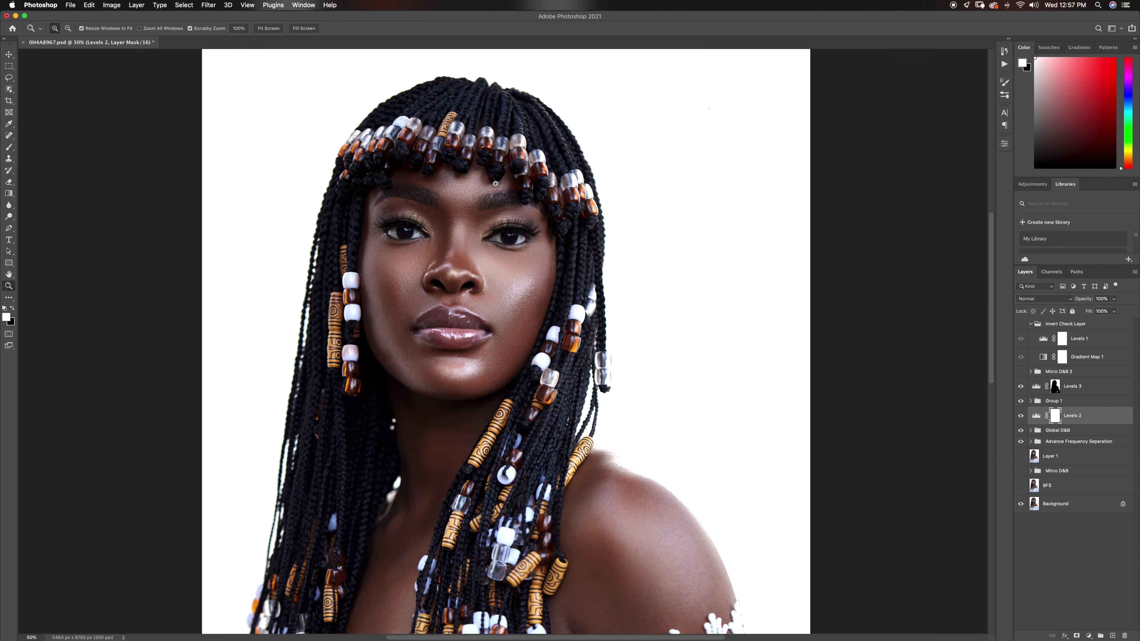
{"action": "left_click", "coordinate": [496, 157]}
{"action": "key", "text": "b"}
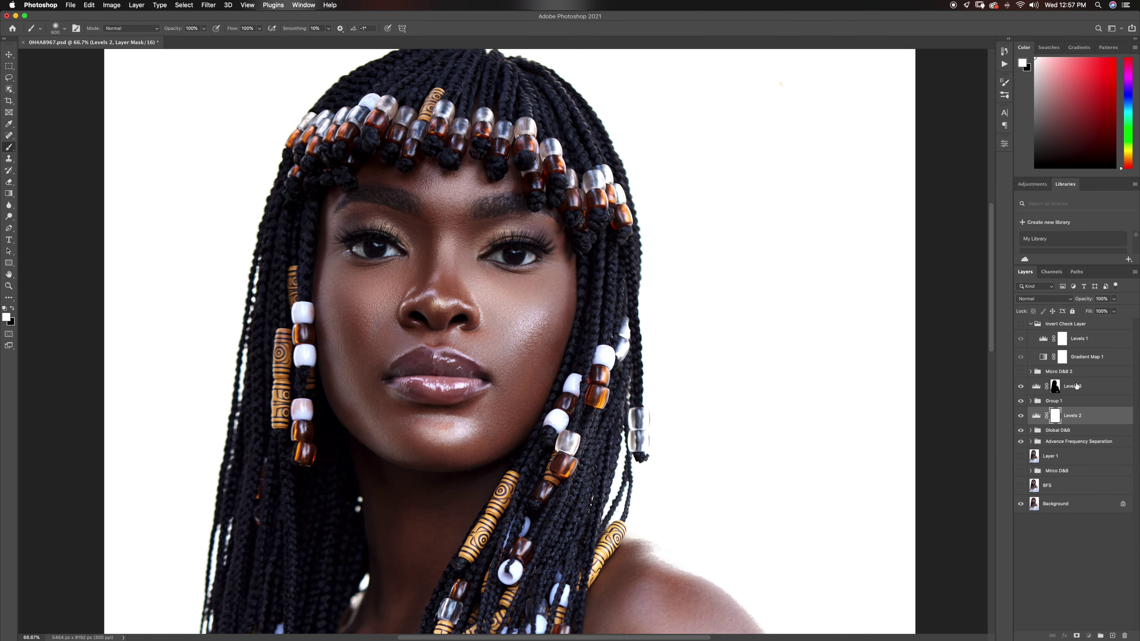
Run the Eyes N Teeth Whitening action above the Levels 3 layer
{"action": "left_click", "coordinate": [1076, 386]}
{"action": "left_click", "coordinate": [1004, 64]}
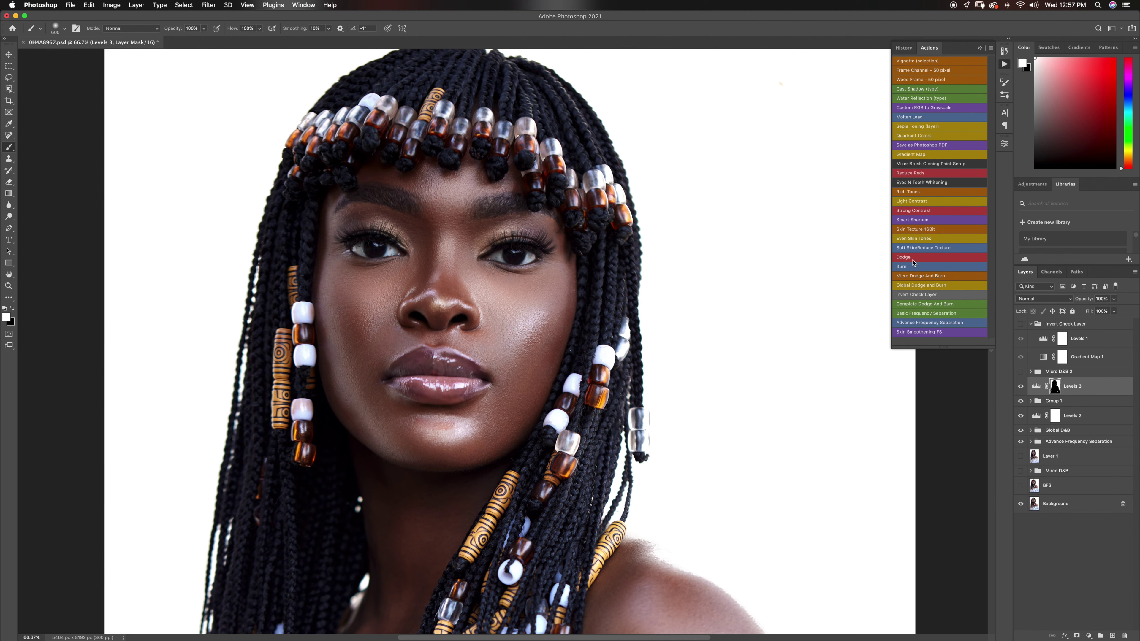
{"action": "left_click", "coordinate": [1030, 383]}
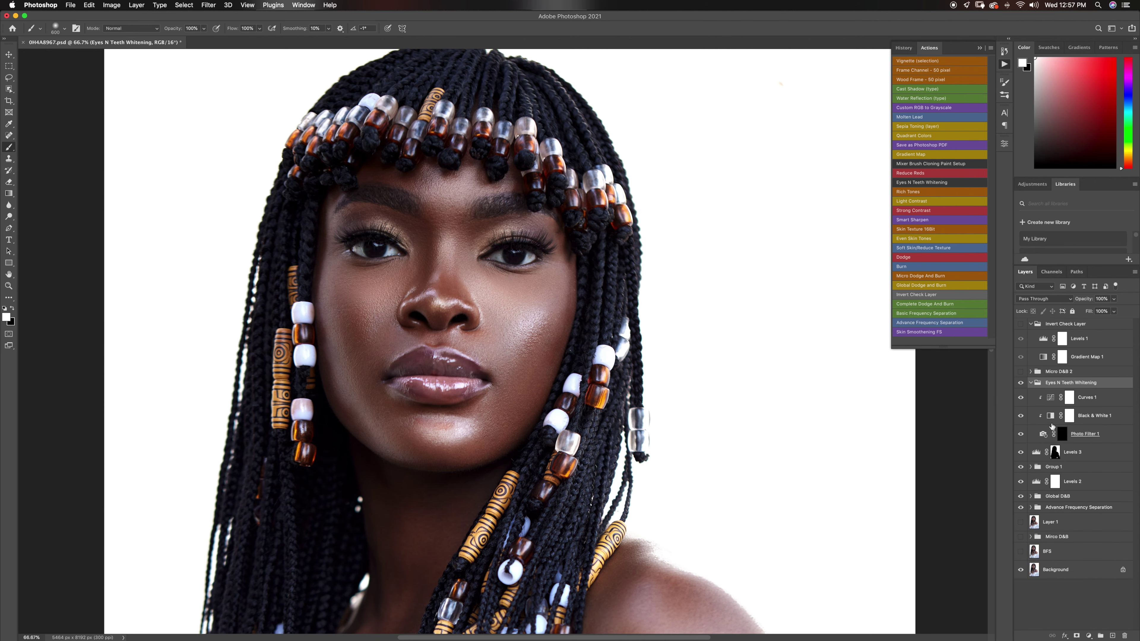
Whiten the sclera of the woman's left eye by painting white on the Photo Filter 1 mask with a much smaller brush
{"action": "left_click", "coordinate": [1062, 433]}
{"action": "key", "text": "z"}
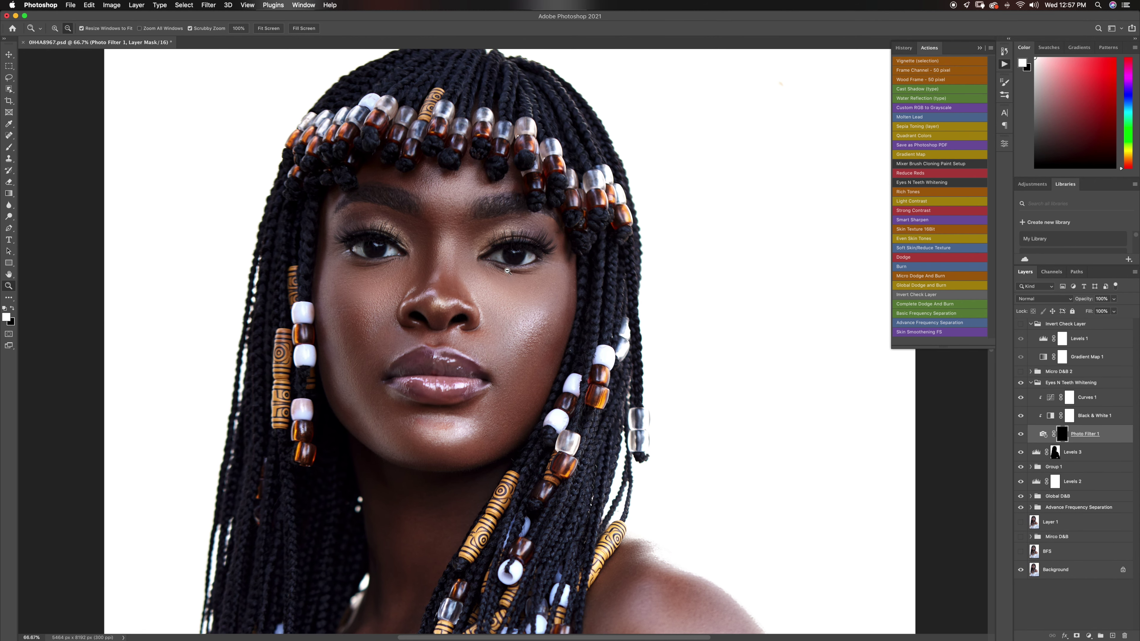
{"action": "left_click", "coordinate": [514, 236]}
{"action": "left_click", "coordinate": [514, 229]}
{"action": "left_click", "coordinate": [515, 225]}
{"action": "key", "text": "b"}
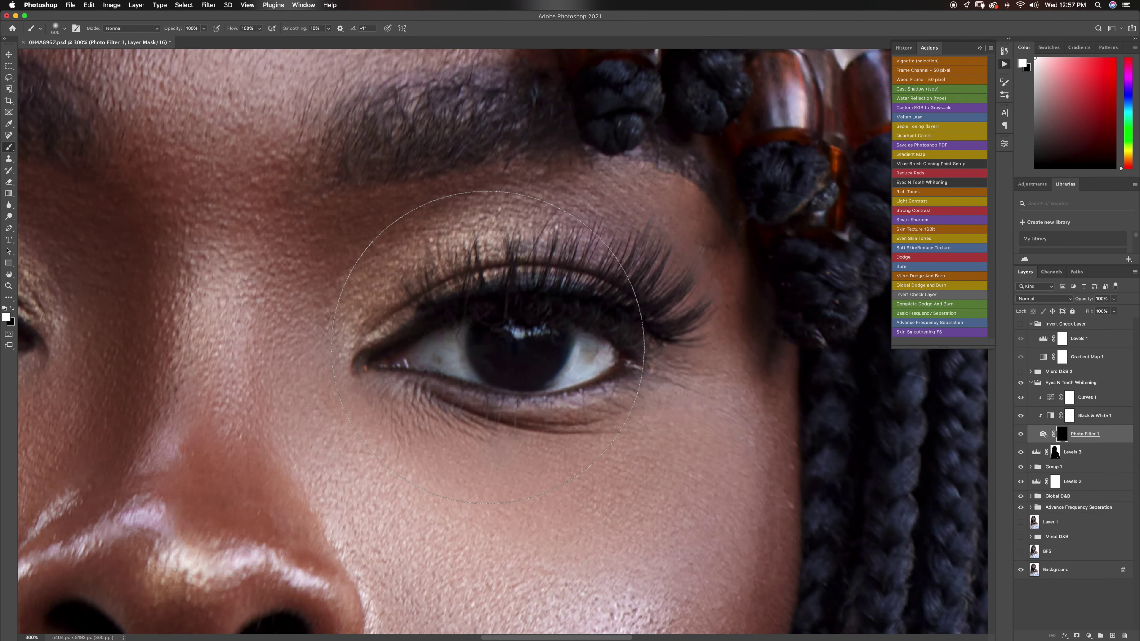
{"action": "key", "text": "bracketleft"}
{"action": "key", "text": "bracketleft"}
{"action": "key", "text": "bracketleft"}
{"action": "key", "text": "bracketleft"}
{"action": "key", "text": "bracketleft"}
{"action": "key", "text": "bracketleft"}
{"action": "key", "text": "bracketleft"}
{"action": "key", "text": "bracketleft"}
{"action": "key", "text": "bracketleft"}
{"action": "key", "text": "bracketleft"}
{"action": "key", "text": "bracketleft"}
{"action": "key", "text": "bracketleft"}
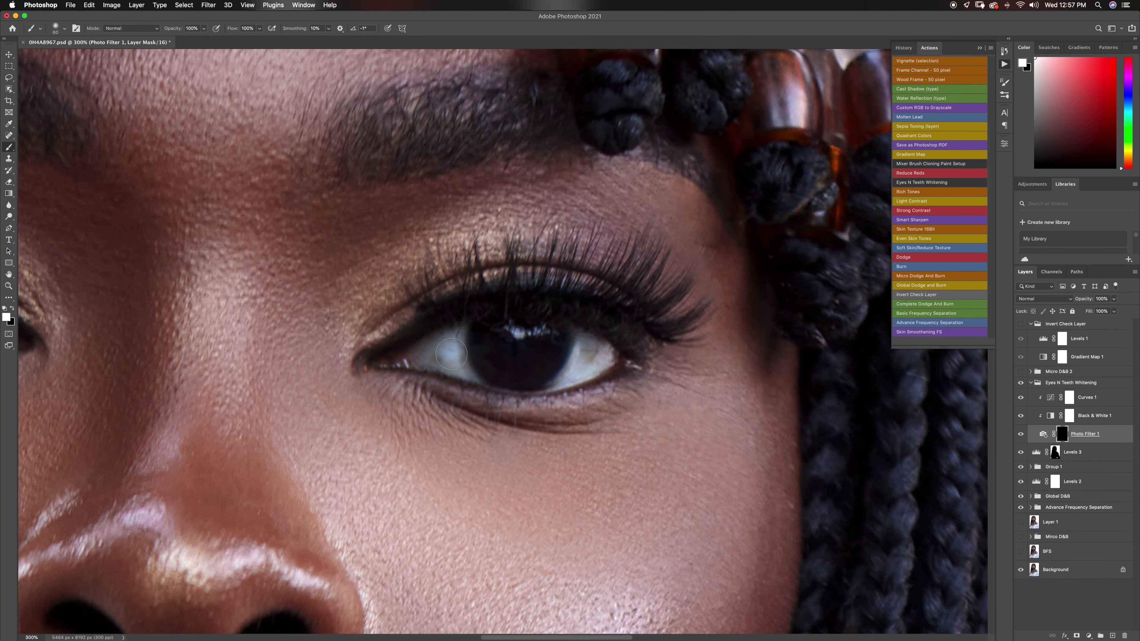
{"action": "left_click_drag", "start_coordinate": [443, 361], "coordinate": [446, 366]}
{"action": "mouse_move", "coordinate": [592, 353]}
{"action": "left_mouse_down"}
{"action": "mouse_move", "coordinate": [566, 380]}
{"action": "mouse_move", "coordinate": [584, 364]}
{"action": "left_mouse_up"}
Paint white on the Photo Filter 1 mask over the sclera of the woman's right eye, then return to the whole face
{"action": "key", "text": "space"}
{"action": "mouse_move", "coordinate": [488, 344]}
{"action": "left_mouse_down"}
{"action": "mouse_move", "coordinate": [669, 349]}
{"action": "mouse_move", "coordinate": [747, 367]}
{"action": "left_mouse_up"}
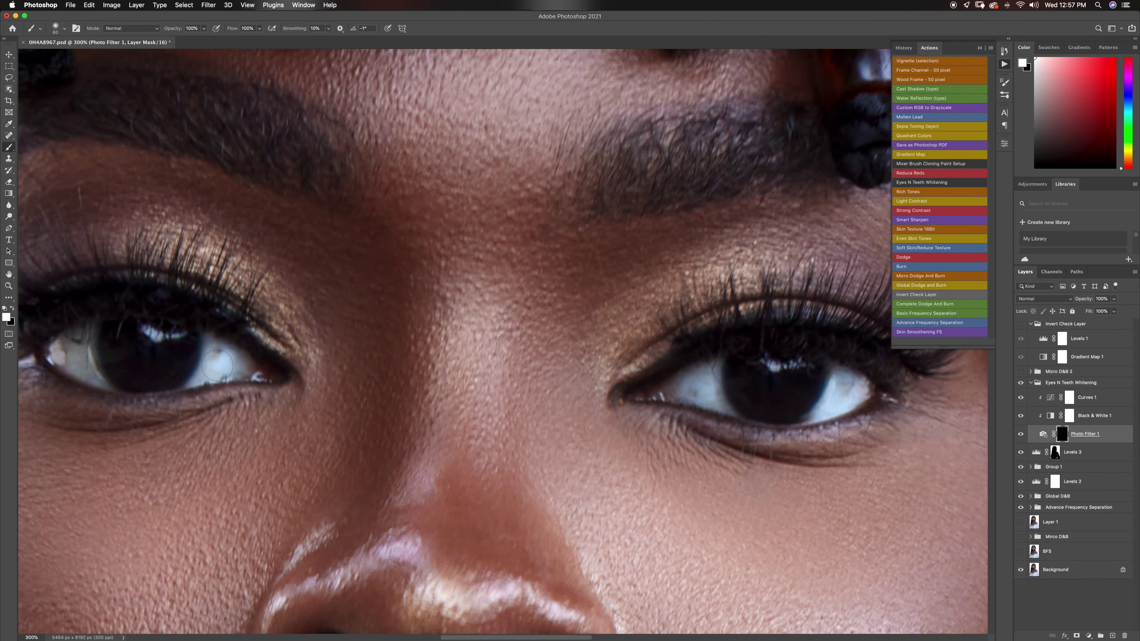
{"action": "mouse_move", "coordinate": [74, 341]}
{"action": "left_mouse_down"}
{"action": "mouse_move", "coordinate": [67, 359]}
{"action": "mouse_move", "coordinate": [101, 369]}
{"action": "left_mouse_up"}
{"action": "key", "text": "x"}
{"action": "key", "text": "z"}
{"action": "left_click", "coordinate": [422, 356], "text": "alt"}
{"action": "left_click", "coordinate": [423, 356], "text": "alt"}
{"action": "left_click", "coordinate": [423, 357], "text": "alt"}
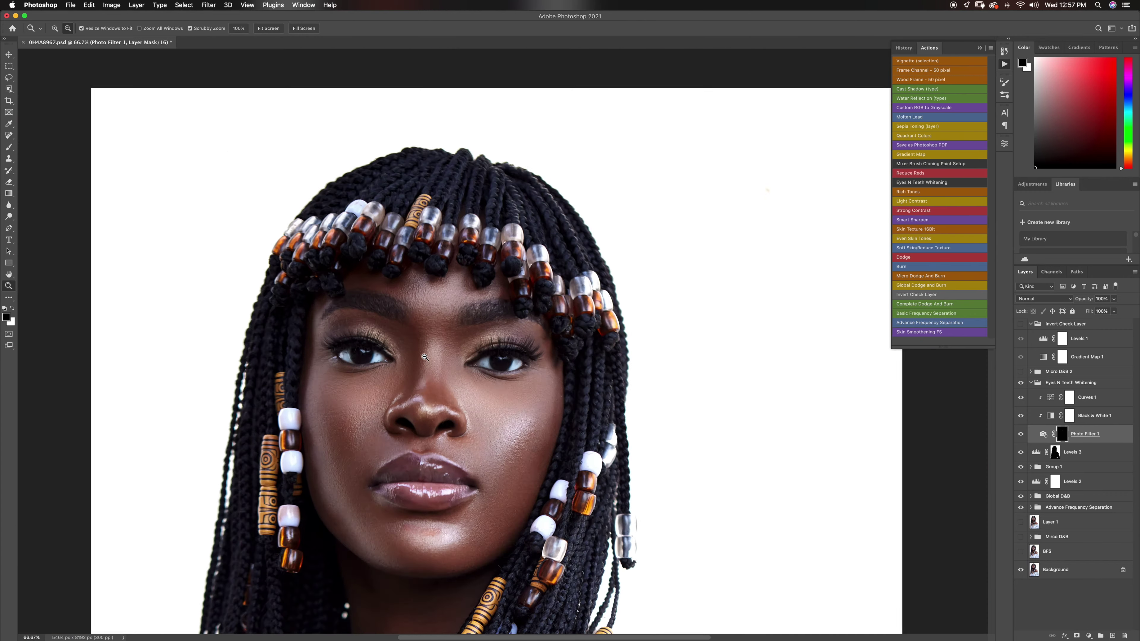
Reduce the Photo Filter 1 layer's opacity to 57% while judging the eye whitening on the full portrait
{"action": "left_click", "coordinate": [422, 358], "text": "alt"}
{"action": "left_click", "coordinate": [423, 358], "text": "alt"}
{"action": "left_click", "coordinate": [427, 393], "text": "alt"}
{"action": "left_click", "coordinate": [449, 381], "text": "alt"}
{"action": "left_click", "coordinate": [493, 361]}
{"action": "left_click", "coordinate": [493, 361]}
{"action": "key", "text": "b"}
{"action": "left_click_drag", "start_coordinate": [1116, 300], "coordinate": [1095, 313]}
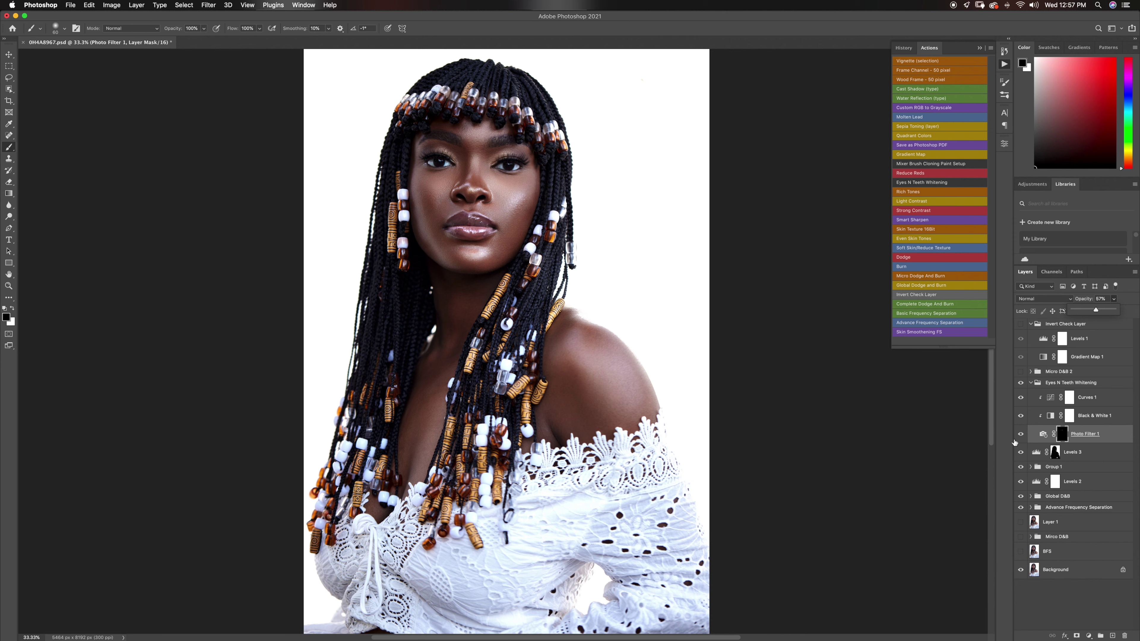
Compare the eyes with and without the Photo Filter 1 layer, then collapse the Eyes N Teeth Whitening group
{"action": "left_click", "coordinate": [1022, 434]}
{"action": "left_click", "coordinate": [1022, 433]}
{"action": "left_click", "coordinate": [1031, 381]}
{"action": "left_click", "coordinate": [1031, 383]}
{"action": "key", "text": "z"}
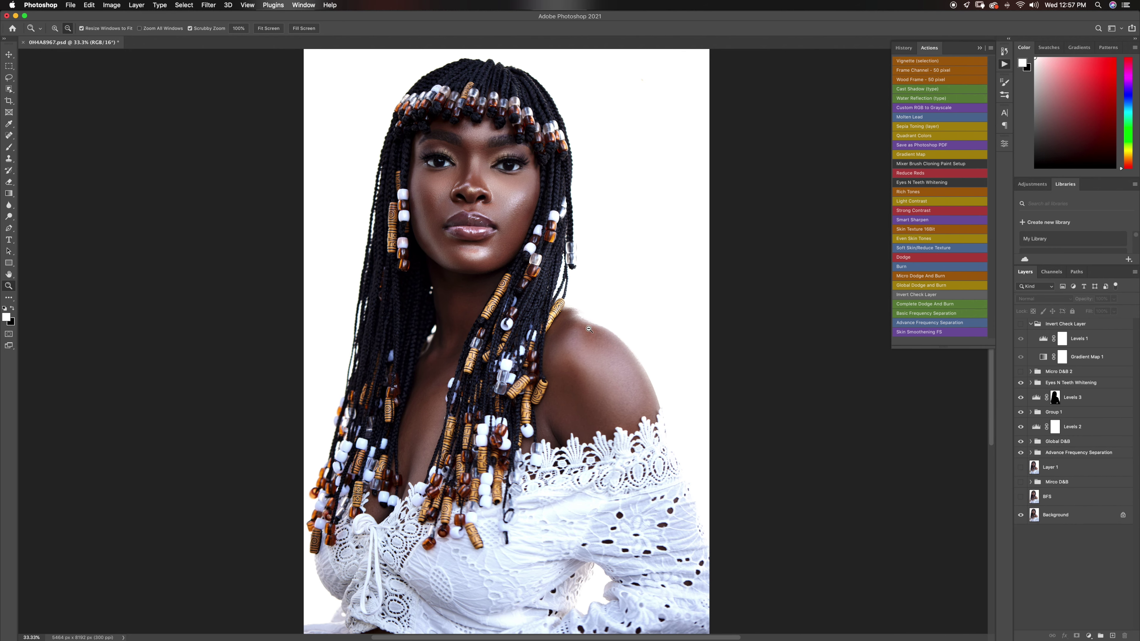
{"action": "left_click", "coordinate": [479, 319], "text": "alt"}
{"action": "left_click", "coordinate": [480, 319]}
{"action": "key", "text": "b"}
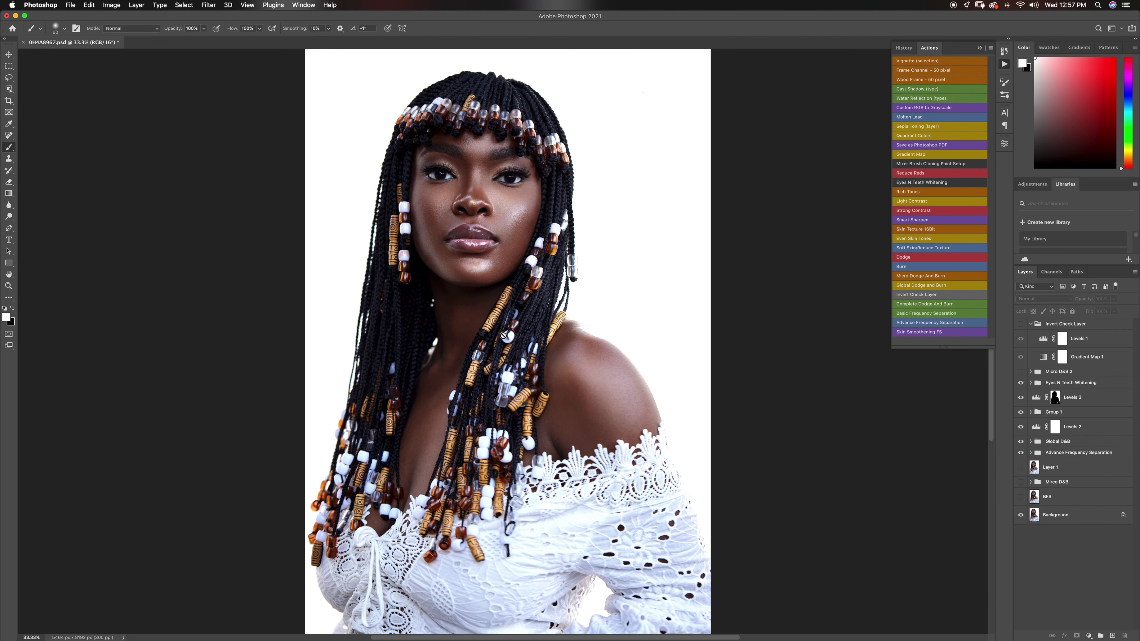
Make Layer 1, the Mirco D&B group and the BFS layer visible and merge all three into one layer
{"action": "left_click", "coordinate": [1055, 505]}
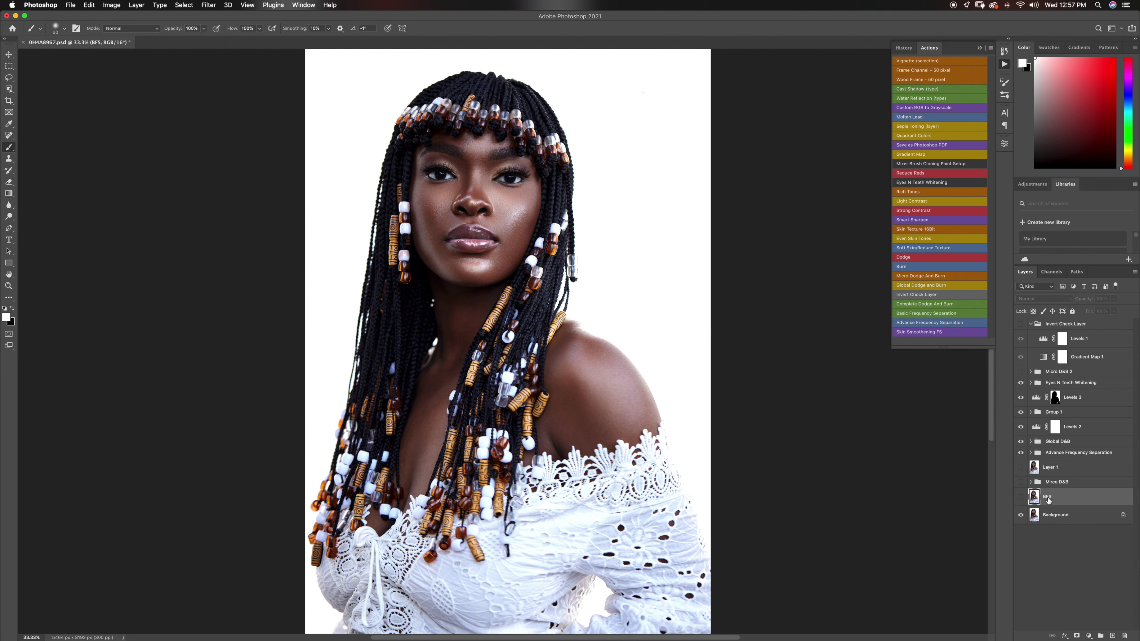
{"action": "left_click_drag", "start_coordinate": [1021, 467], "coordinate": [1027, 506]}
{"action": "left_click", "coordinate": [1058, 475], "text": "shift"}
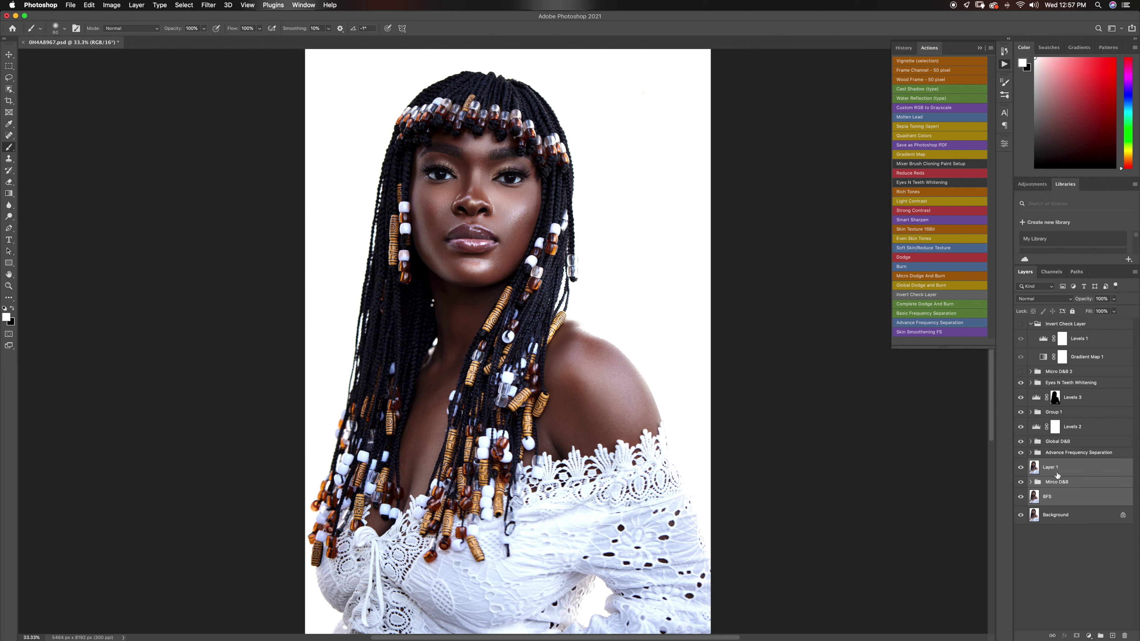
{"action": "key", "text": "super+e"}
Check the whole portrait and save the retouched document
{"action": "key", "text": "z"}
{"action": "left_click", "coordinate": [496, 310], "text": "alt"}
{"action": "key", "text": "b"}
{"action": "key", "text": "super+s"}
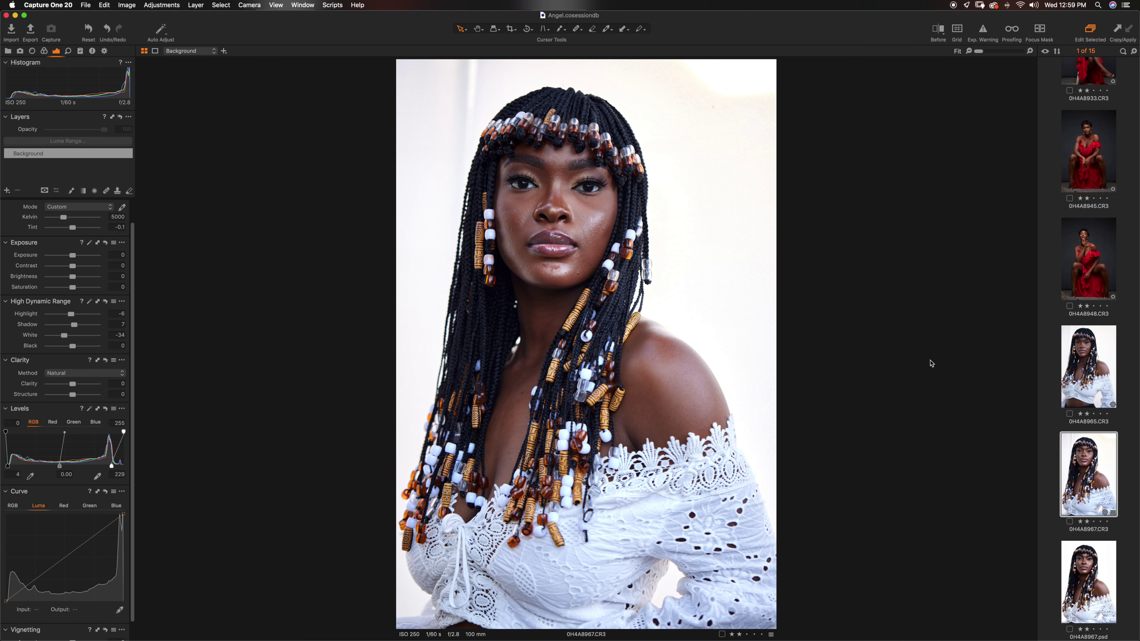
Switch to Capture One and compare the original 0H4A8967.CR3 with the retouched 0H4A8967.psd side by side
{"action": "scroll", "coordinate": [1036, 387], "scroll_direction": "down", "scroll_amount": 3}
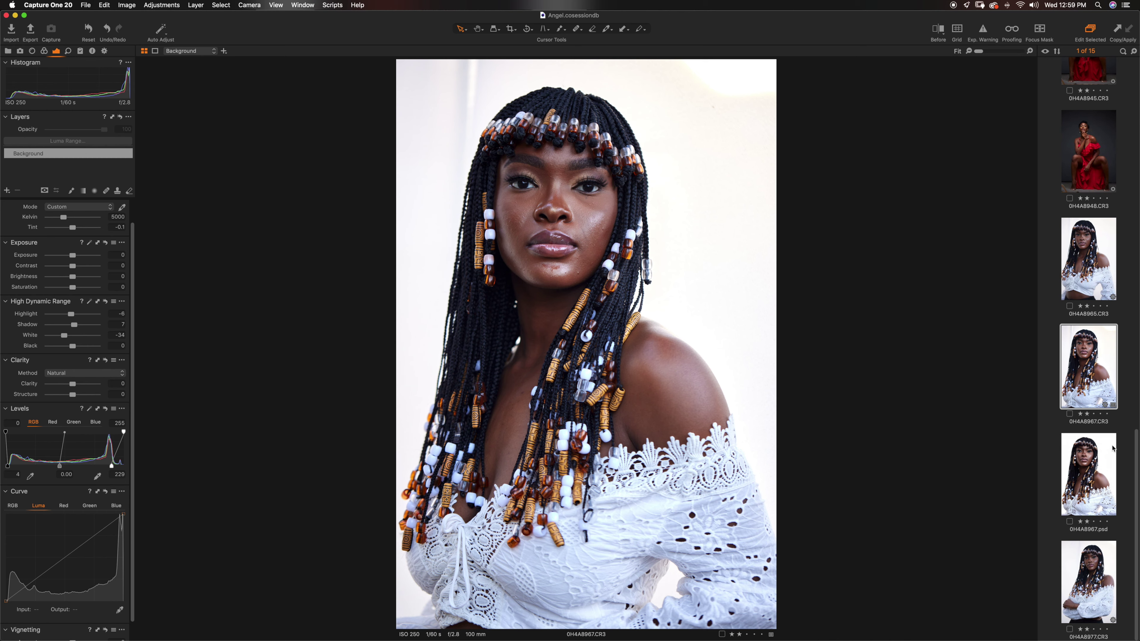
{"action": "left_click", "coordinate": [1108, 466], "text": "super"}
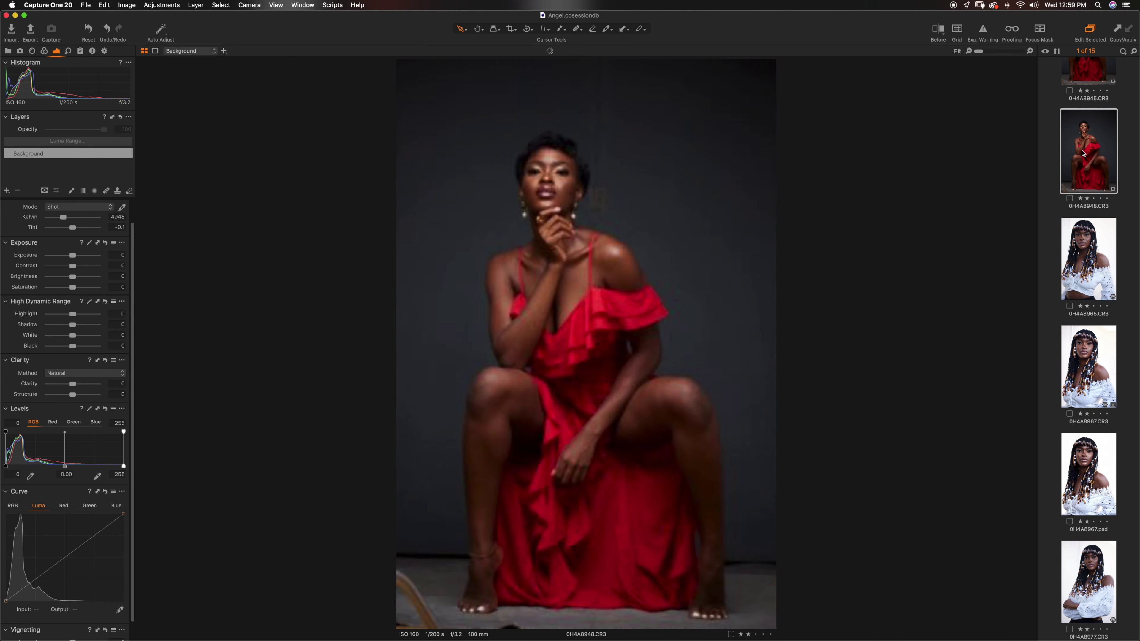
View the red-dress photos 0H4A8948.CR3 and 0H4A8945.CR3, then show 0H4A8967.psd beside 0H4A8967.CR3 again
{"action": "left_click", "coordinate": [1075, 154]}
{"action": "left_click", "coordinate": [1088, 70]}
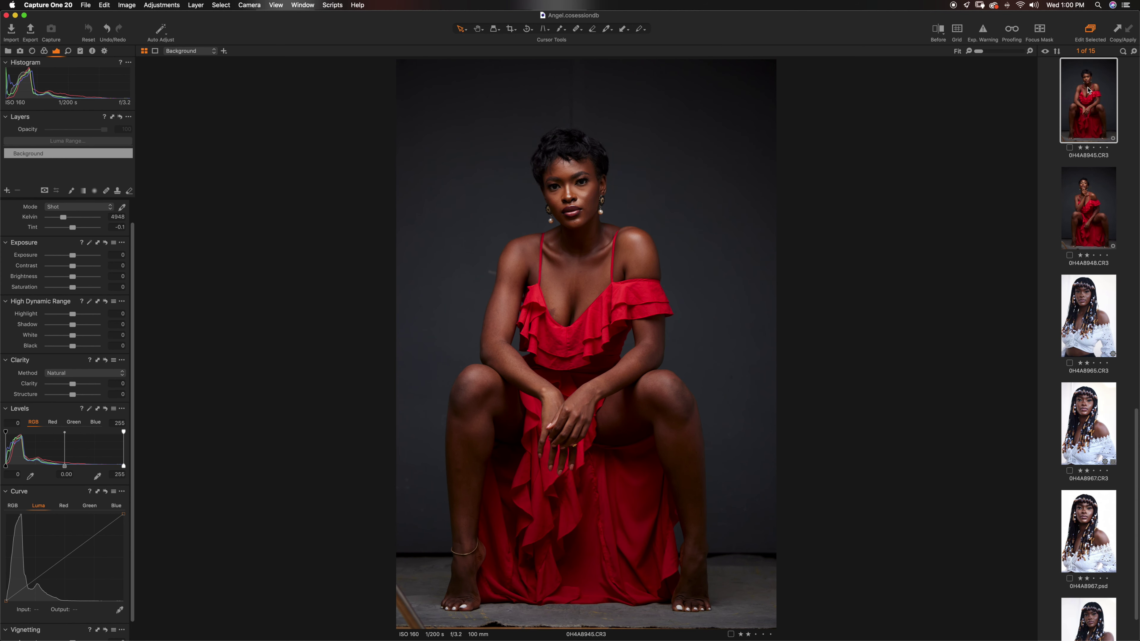
{"action": "left_click", "coordinate": [1094, 543]}
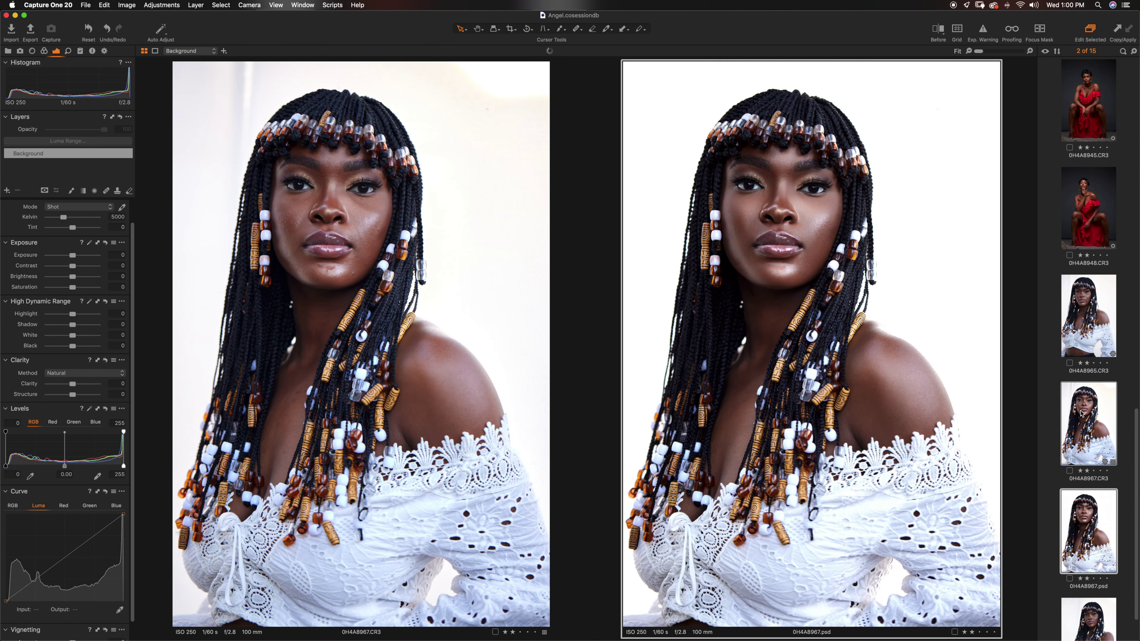
{"action": "left_click", "coordinate": [1078, 410], "text": "super"}
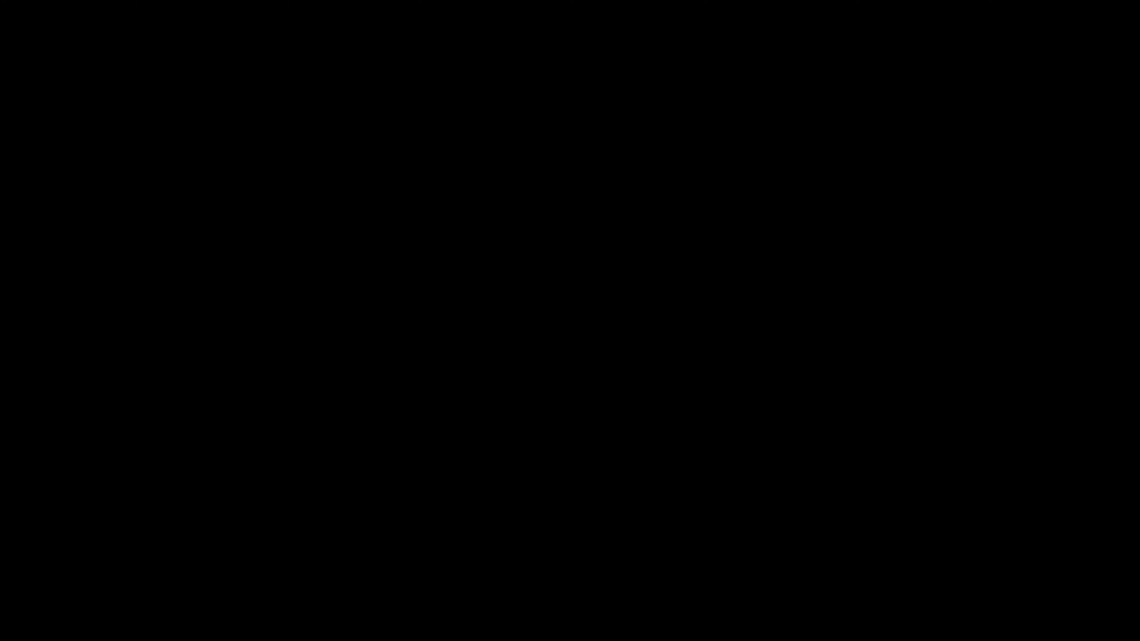